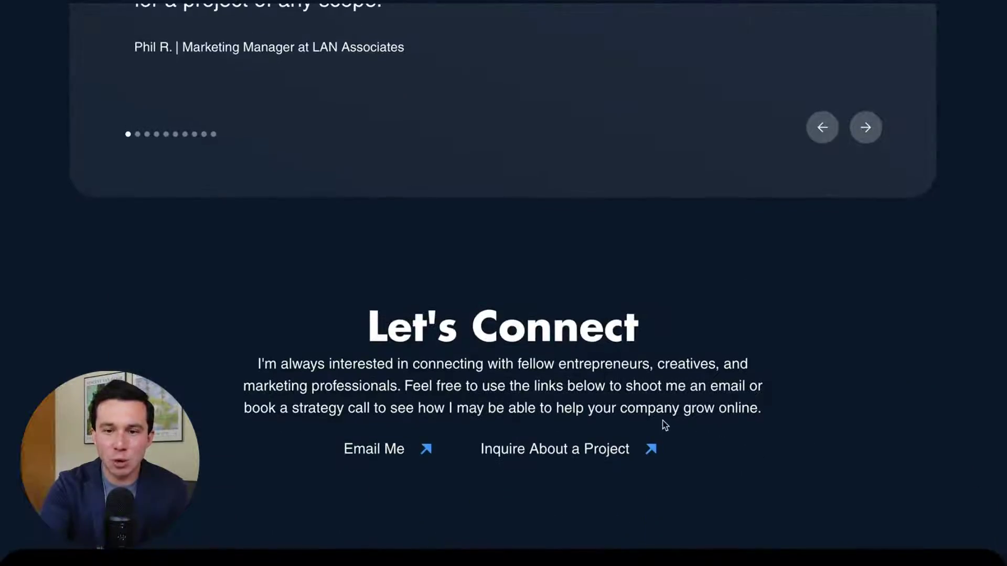
Step: Review the existing website's home page and look through the video list on its Videos page
scroll(771, 362, "up", 20)
scroll(771, 365, "up", 10)
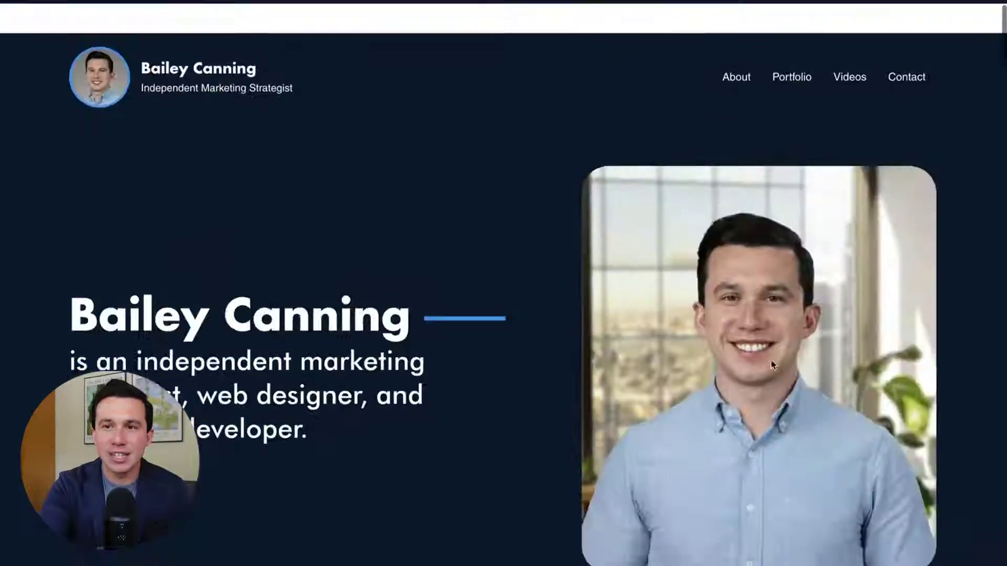
left_click(857, 48)
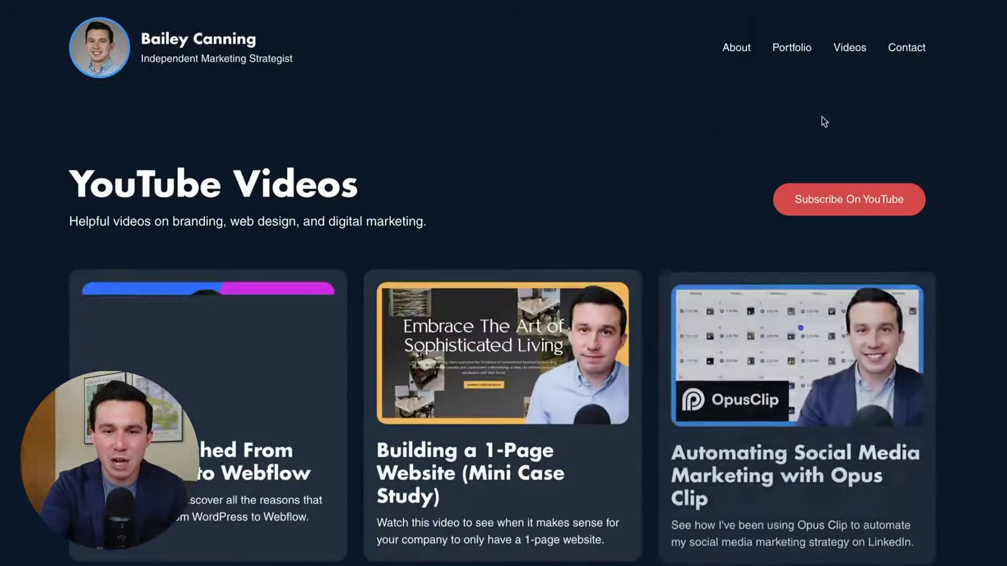
scroll(678, 143, "down", 4)
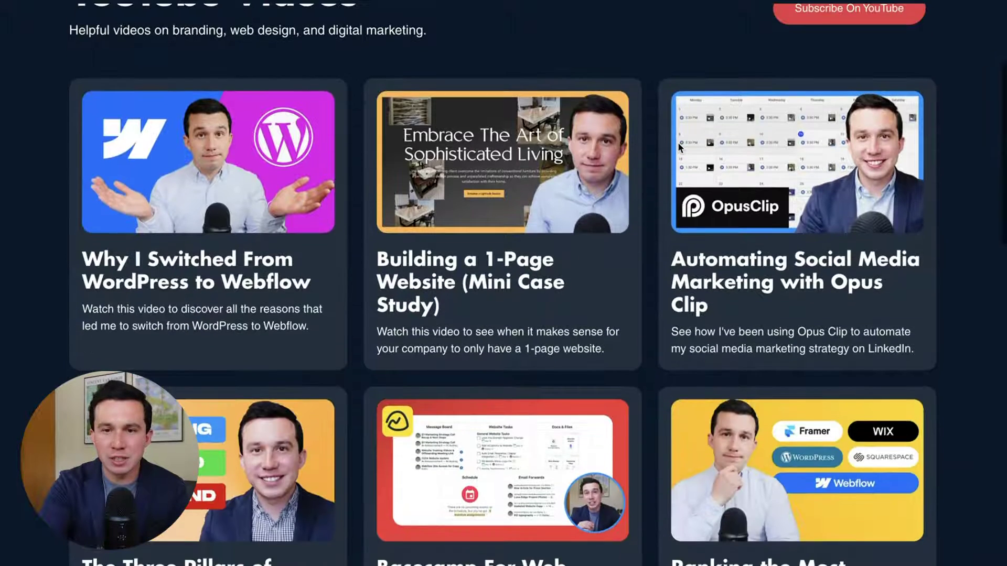
scroll(678, 143, "up", 5)
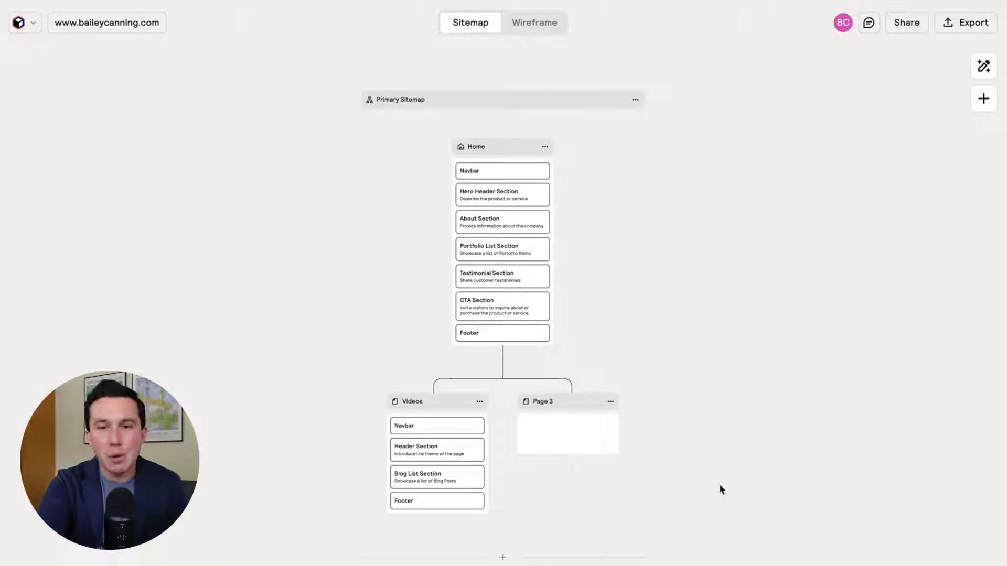
Step: Rename the empty Page 3 beside the Videos page in the sitemap as "About"
left_click(547, 401)
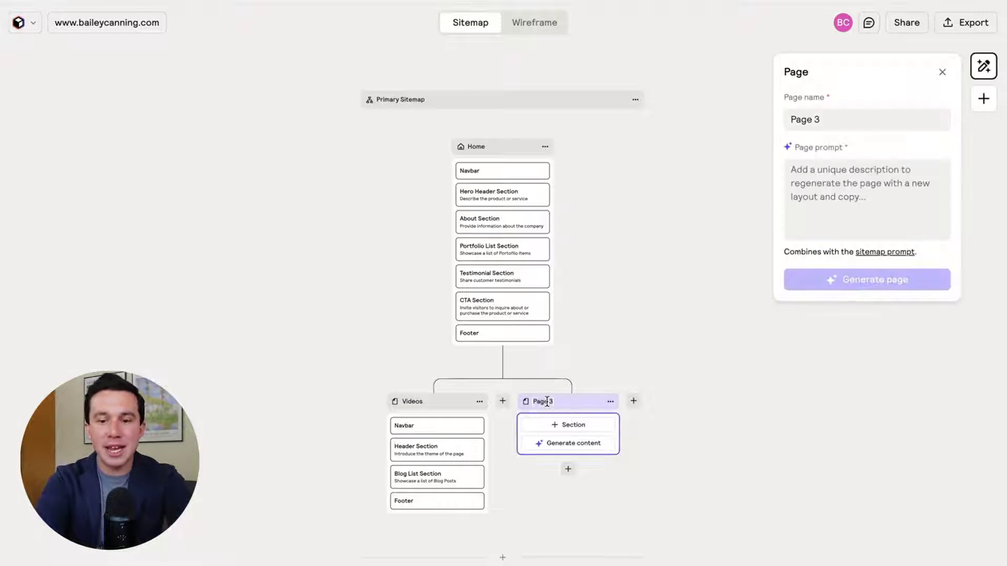
key("ctrl+a")
type("About")
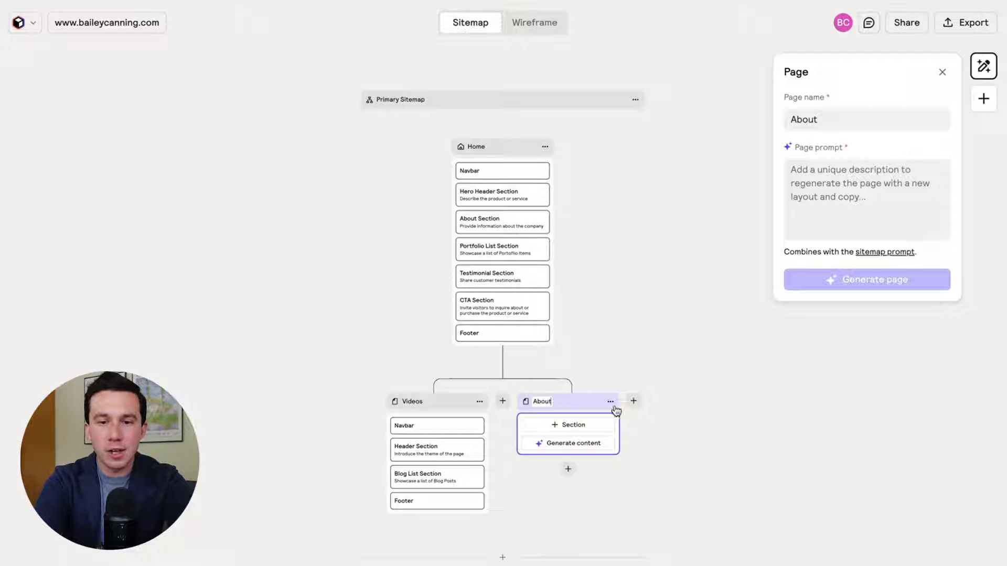
left_click(654, 404)
Step: Add a page after About in the sitemap and name it "Webflow Design / Development"
left_click(634, 402)
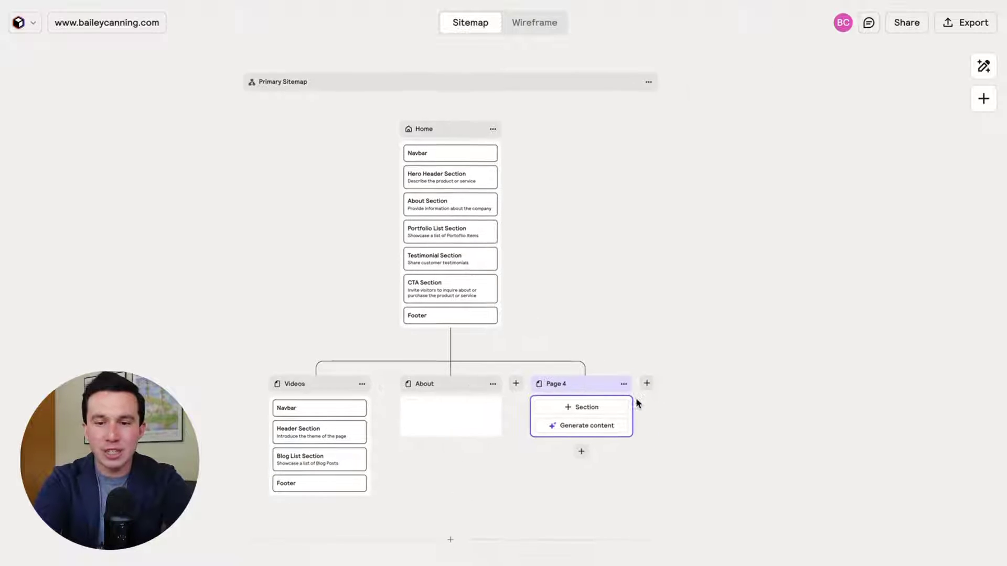
double_click(559, 383)
type("W")
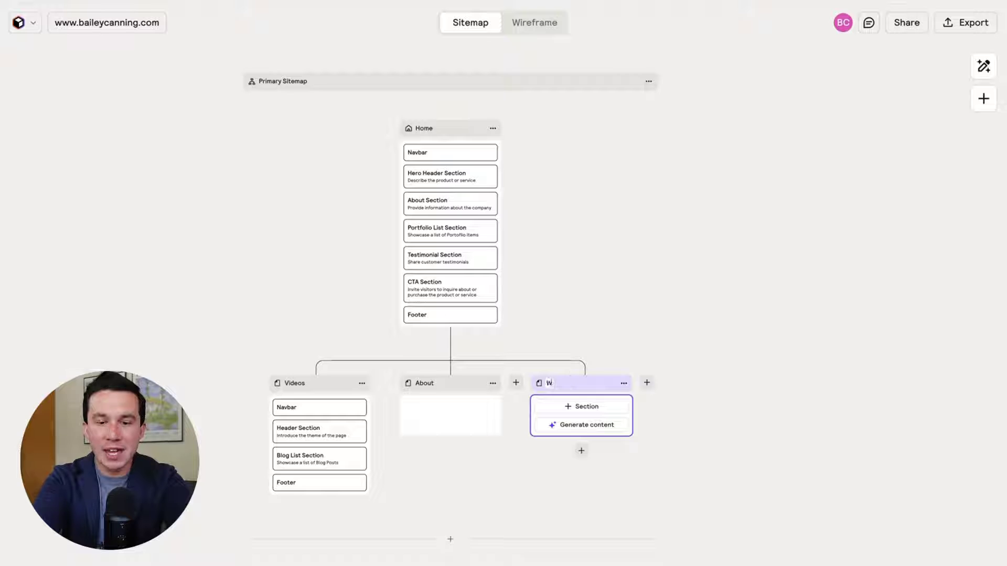
type("eb Ses")
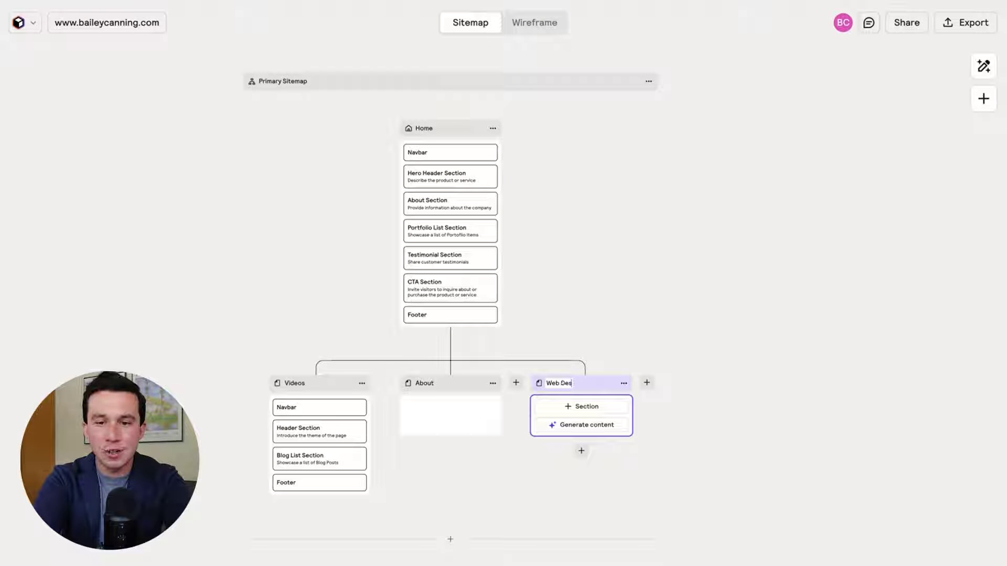
key("BackSpace")
key("BackSpace")
key("BackSpace")
type("flwo")
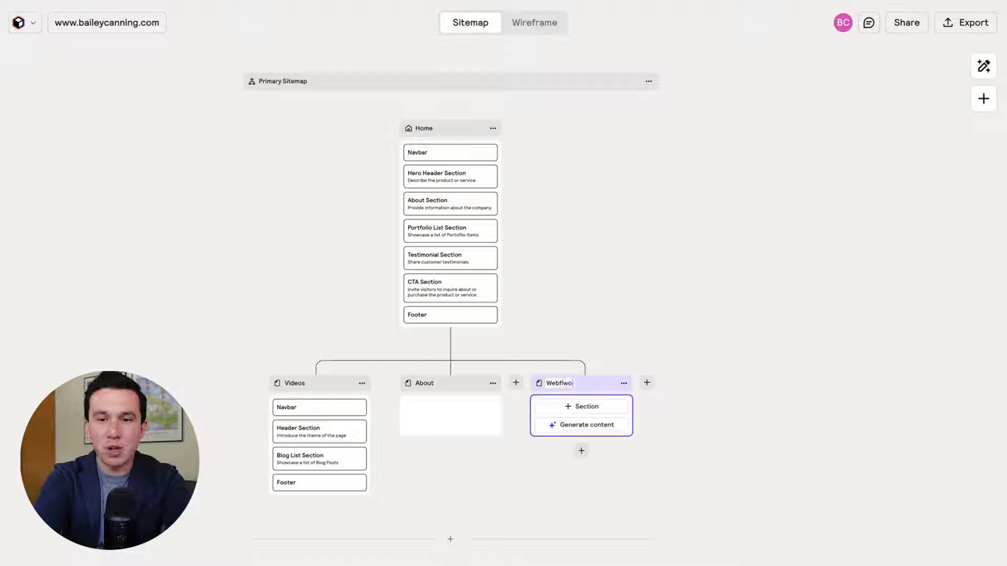
key("BackSpace")
key("BackSpace")
type("ow Design")
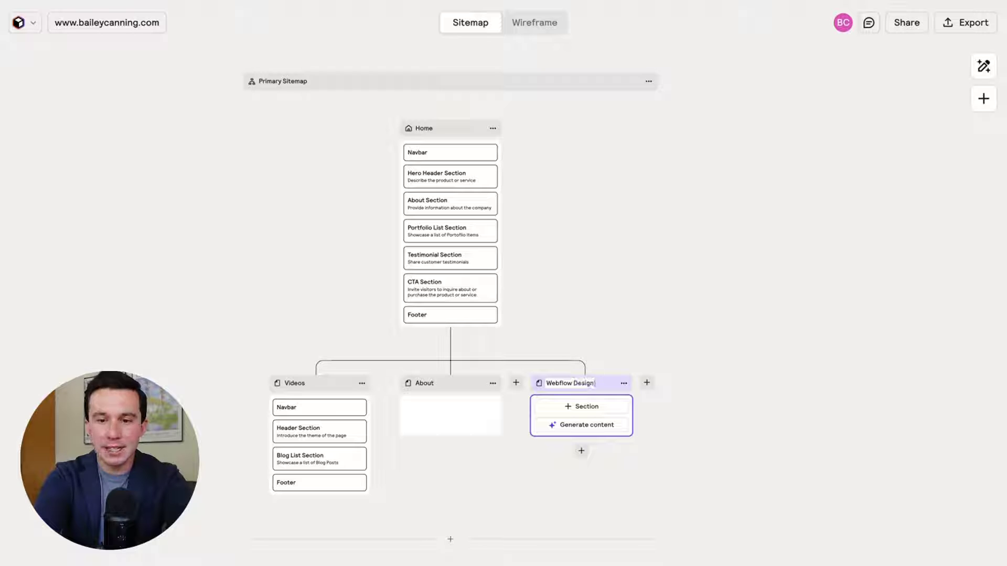
type(" / Development")
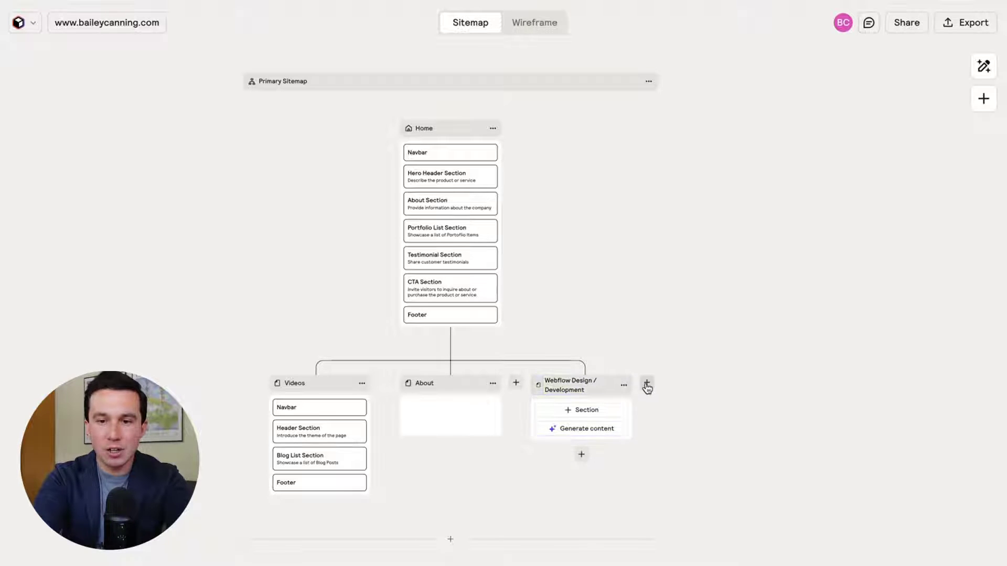
Step: Add a page after Webflow Design / Development and name it "Digital Marketing"
left_click(647, 382)
double_click(624, 382)
type("Digit")
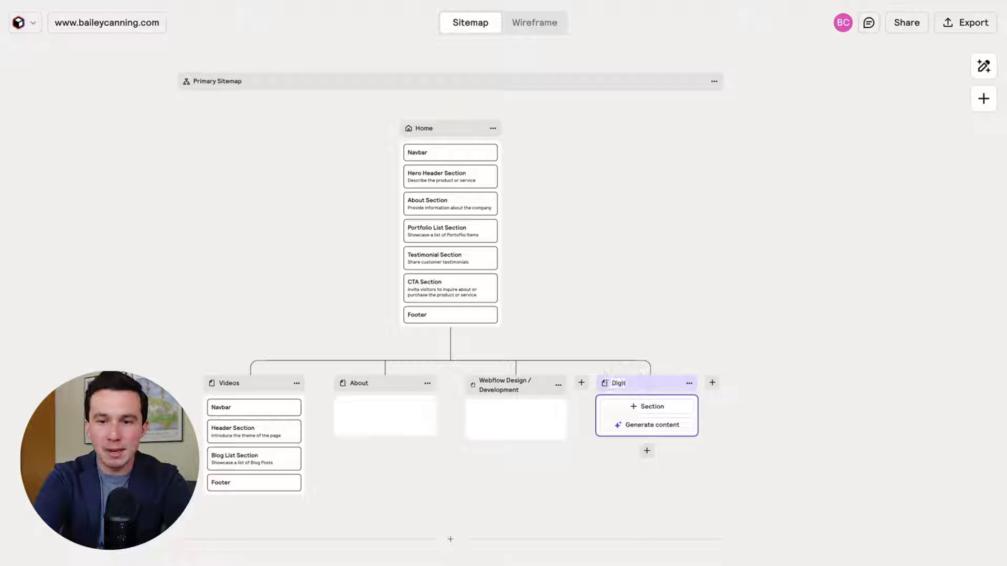
type("al Page")
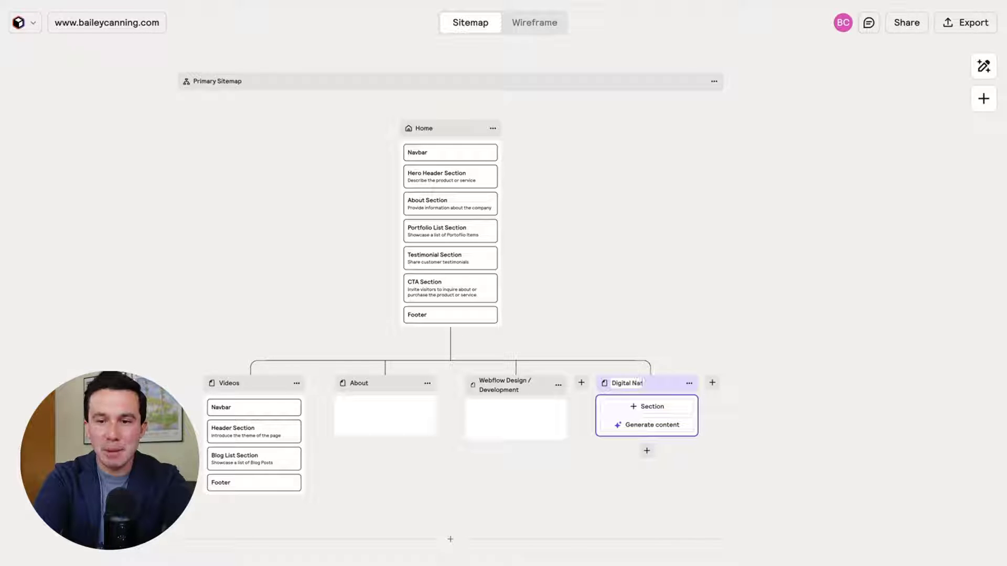
key("BackSpace")
type("Marketing")
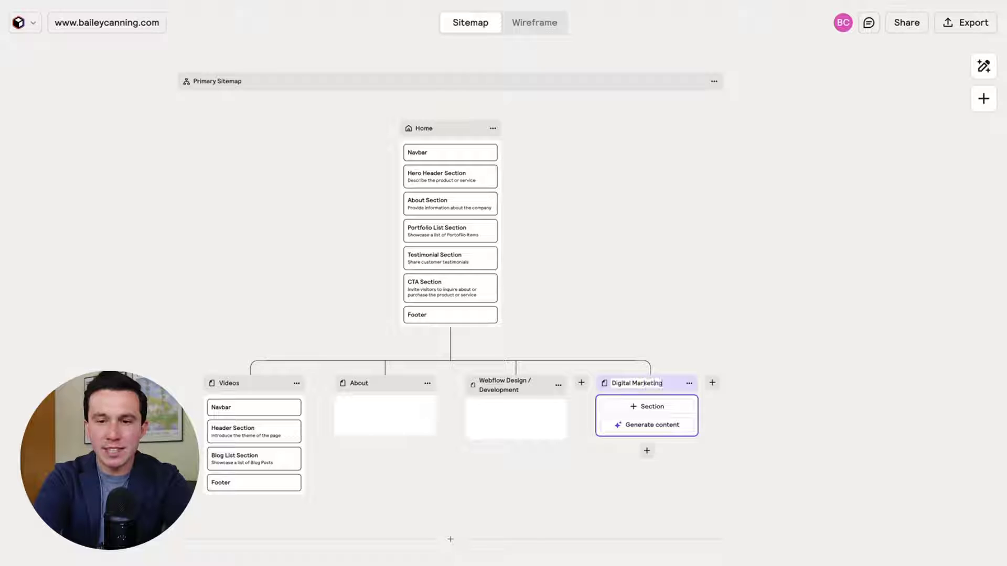
left_click(762, 364)
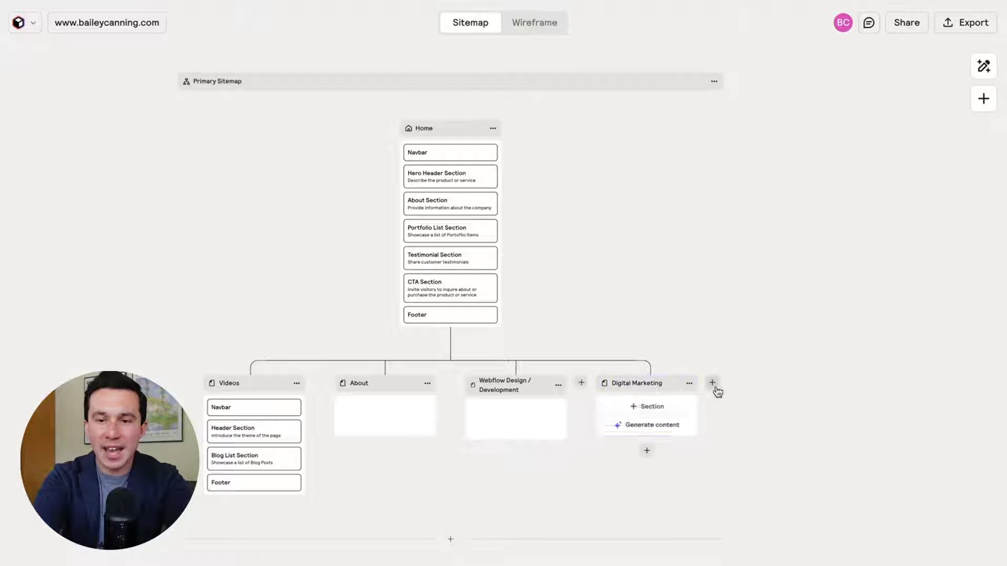
Step: Add a page after Digital Marketing and name it "Growth Marketing Roadmap"
left_click(712, 382)
double_click(692, 383)
type("G")
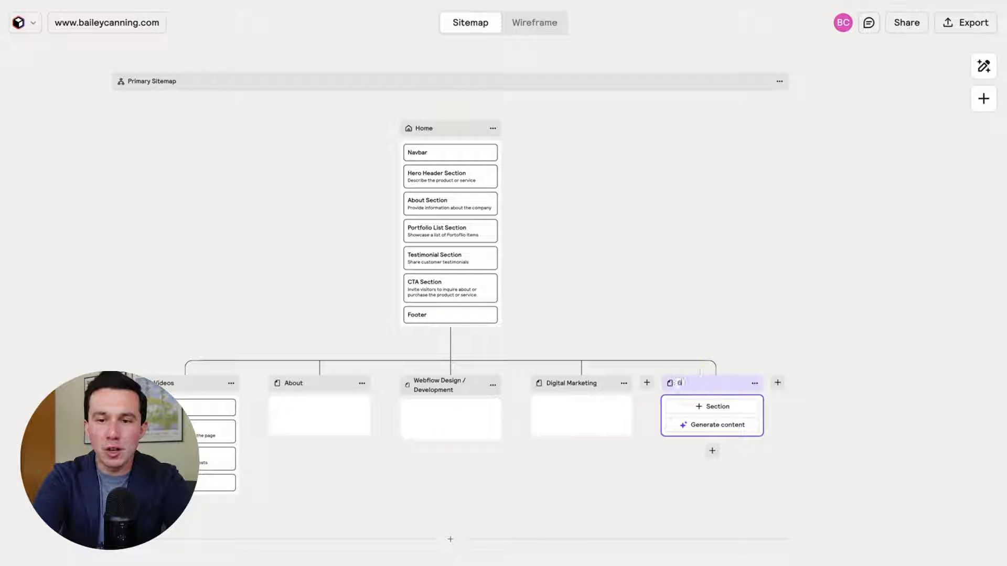
type("rowth Marketin")
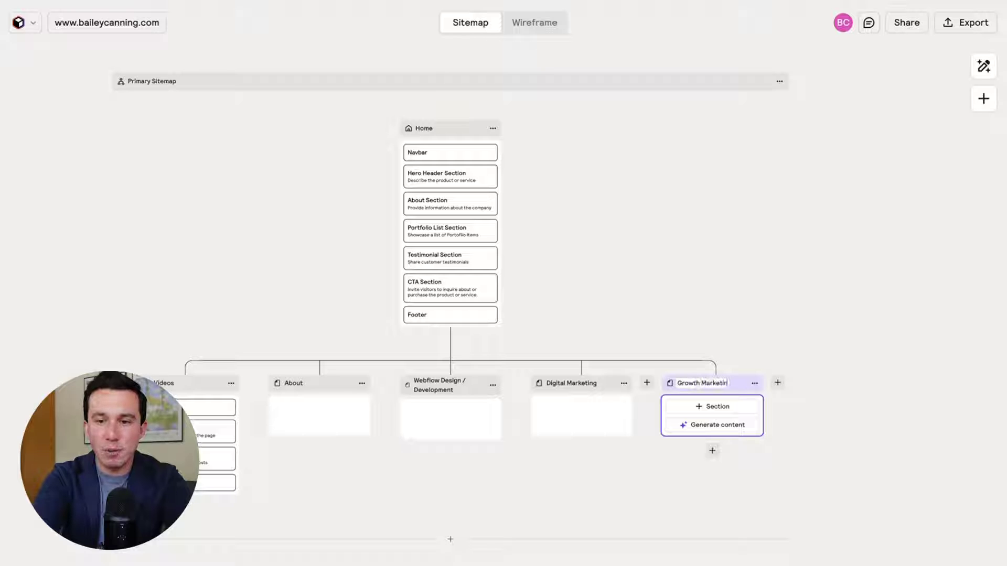
type("g Raadmap")
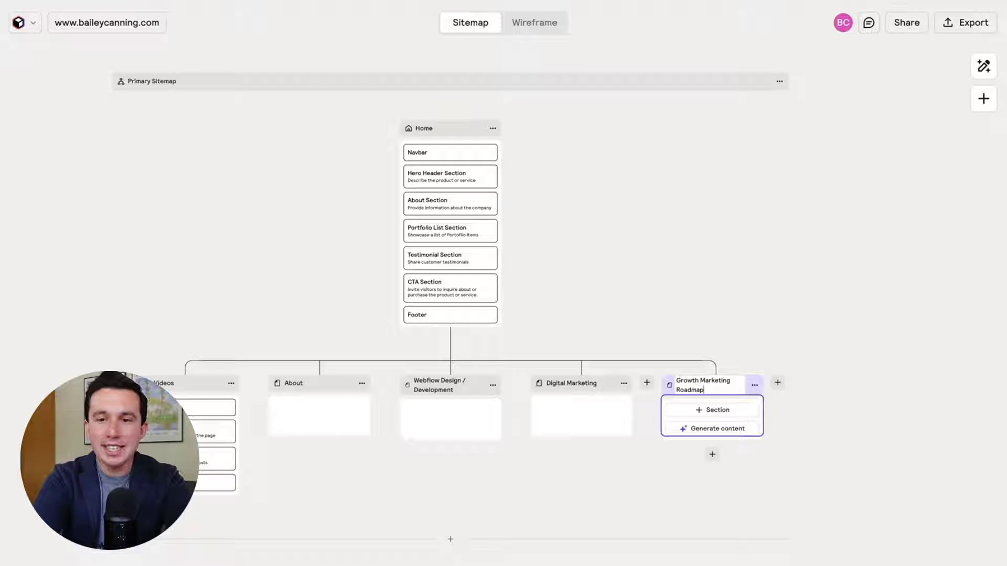
left_click(724, 254)
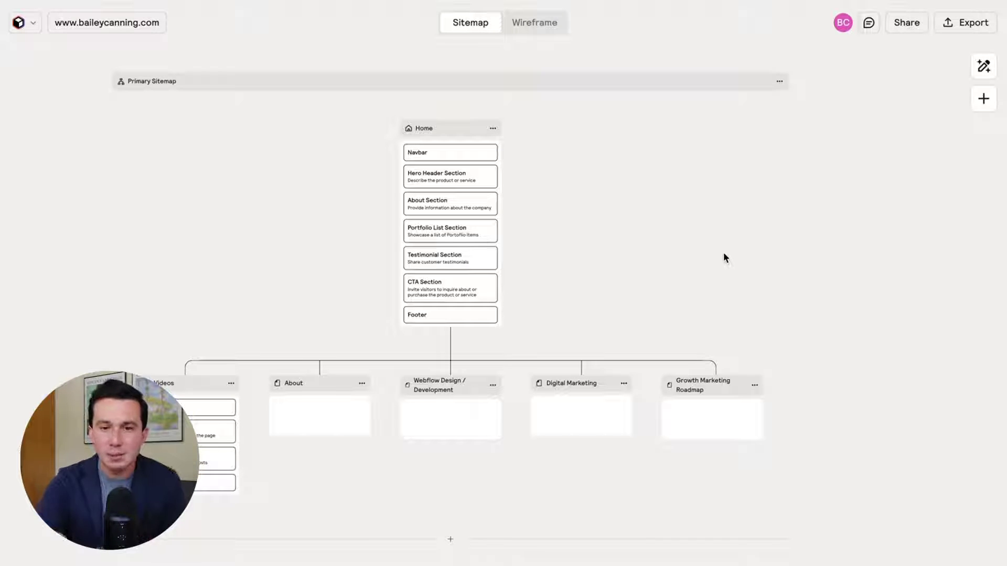
Step: Add a page after Growth Marketing Roadmap in the sitemap and name it "Inquiry"
left_click(776, 385)
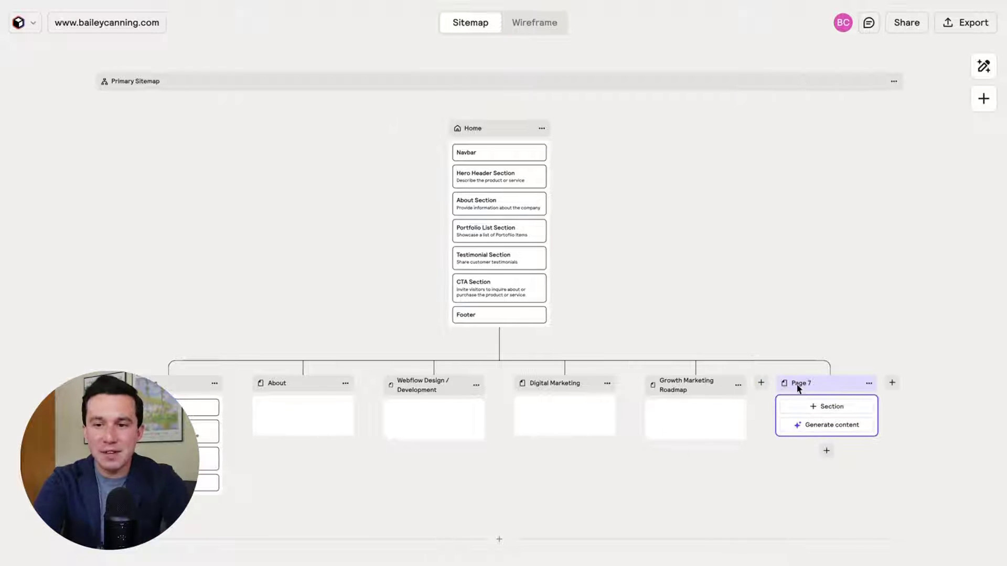
left_click(795, 380)
type("Inquiry")
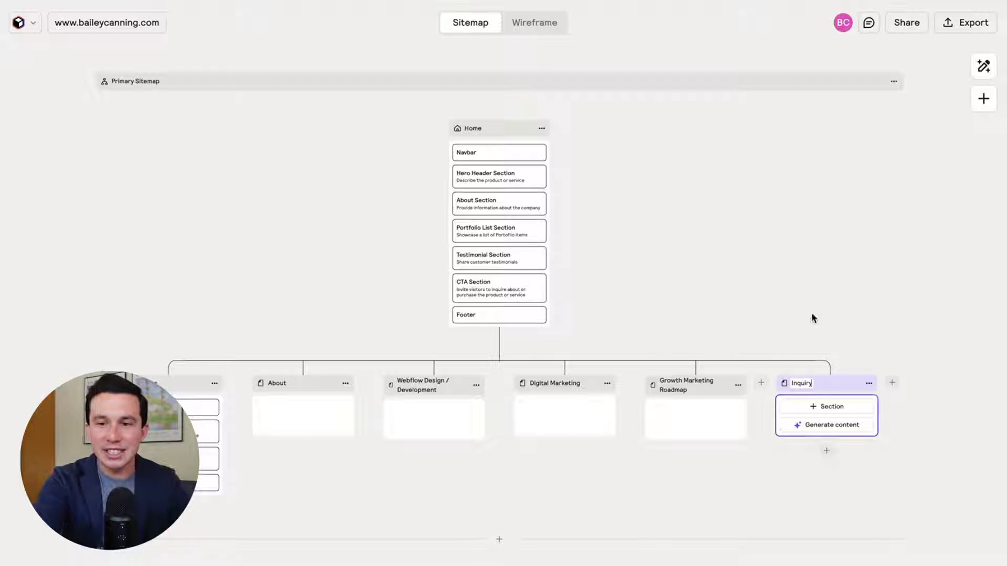
left_click(826, 266)
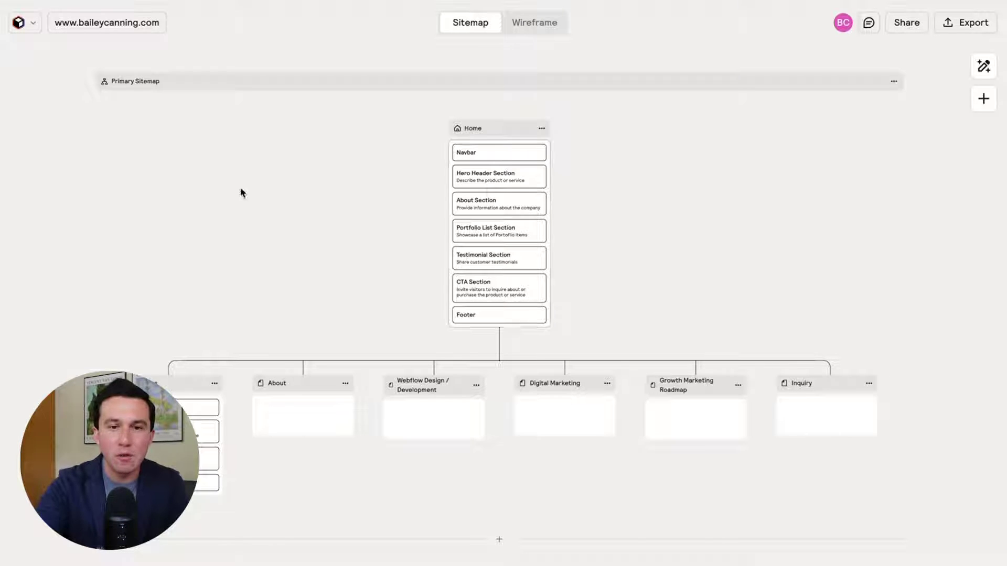
Step: Enter the About page's prompt: "Create an about page for an independent marketing strategist / website designer"
left_click(291, 381)
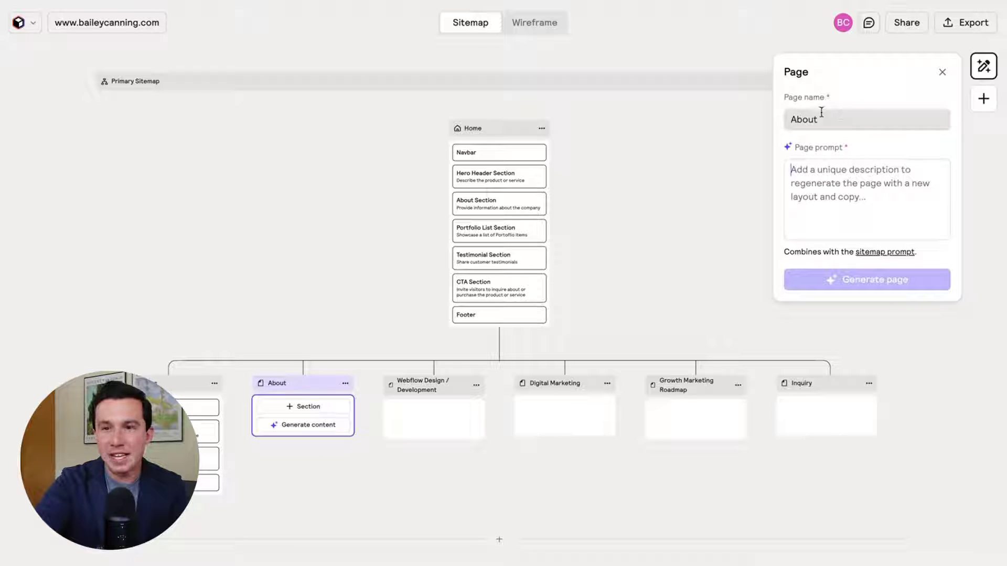
left_click(835, 184)
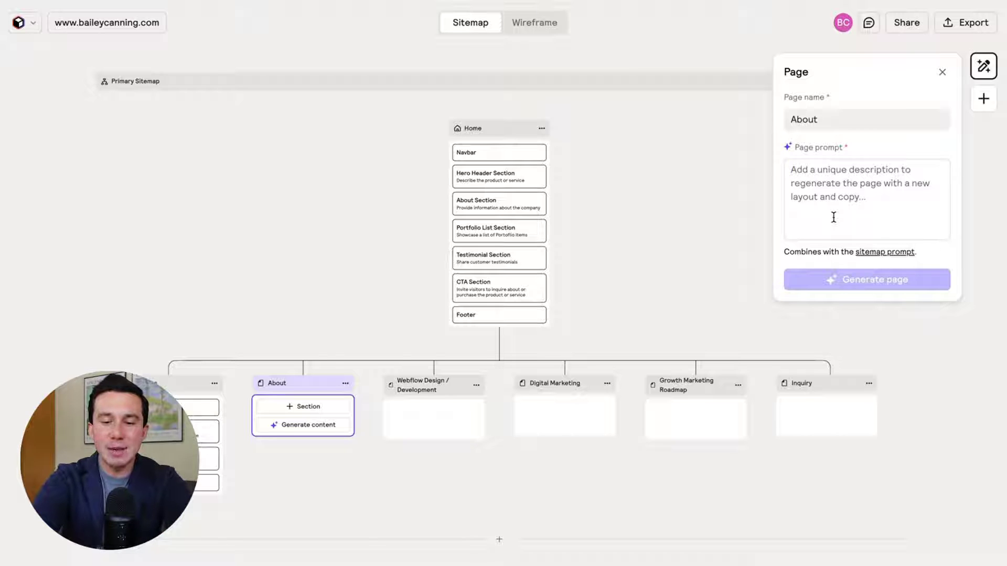
type("Cre")
key("BackSpace")
type("reate a")
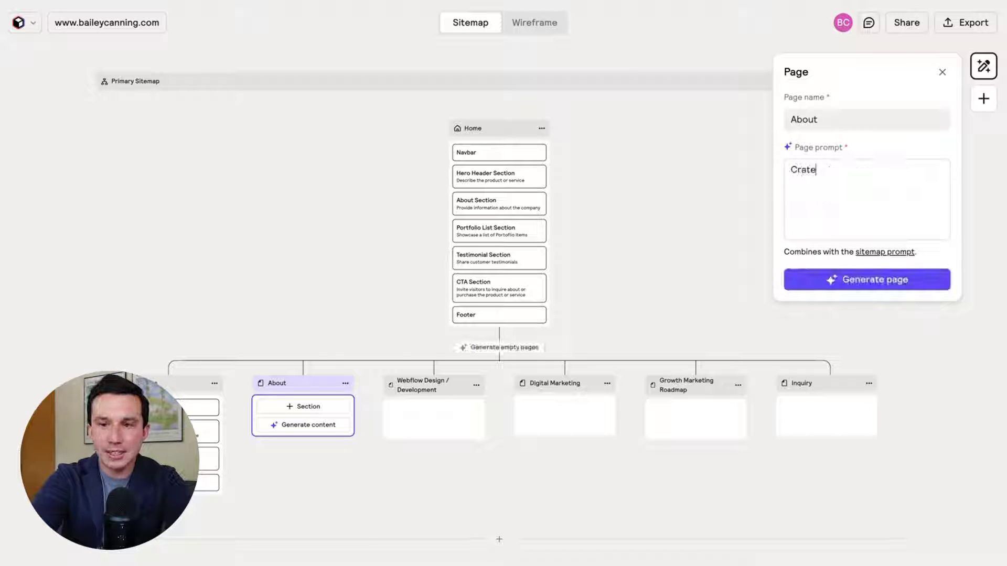
key("BackSpace")
key("BackSpace")
key("BackSpace")
key("BackSpace")
key("BackSpace")
type("ate an")
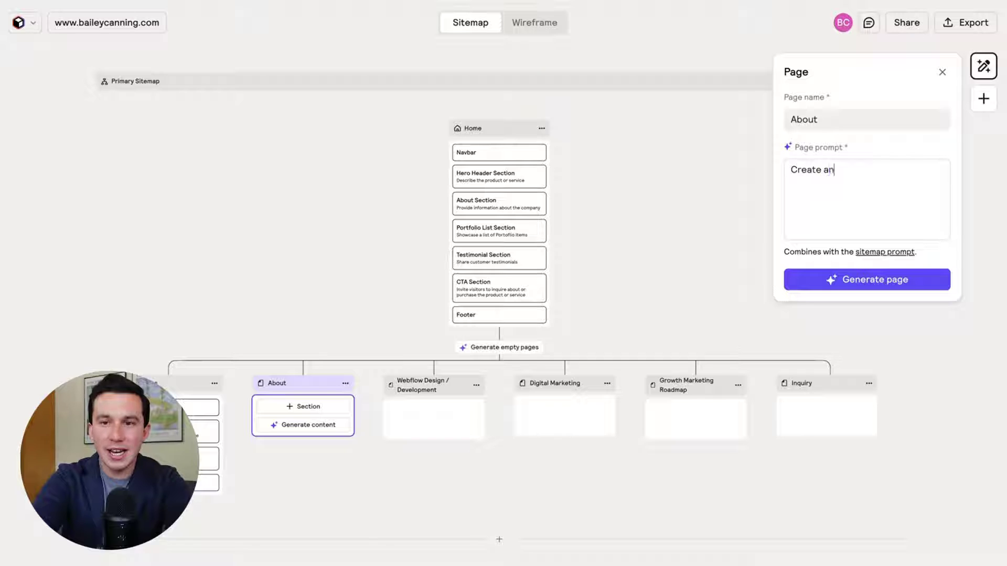
type(" about page for an indepd")
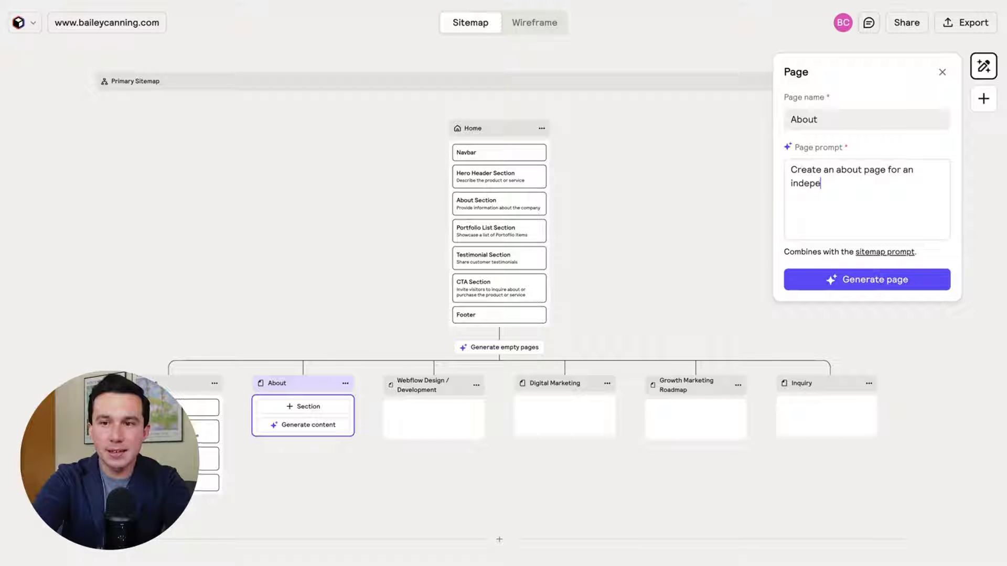
type("ndent marke")
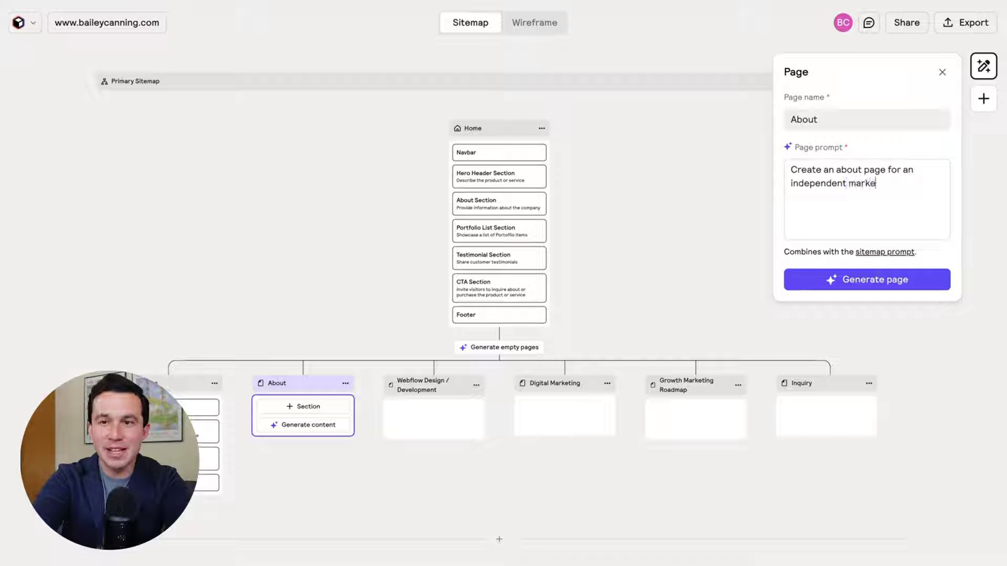
type("ting strategi")
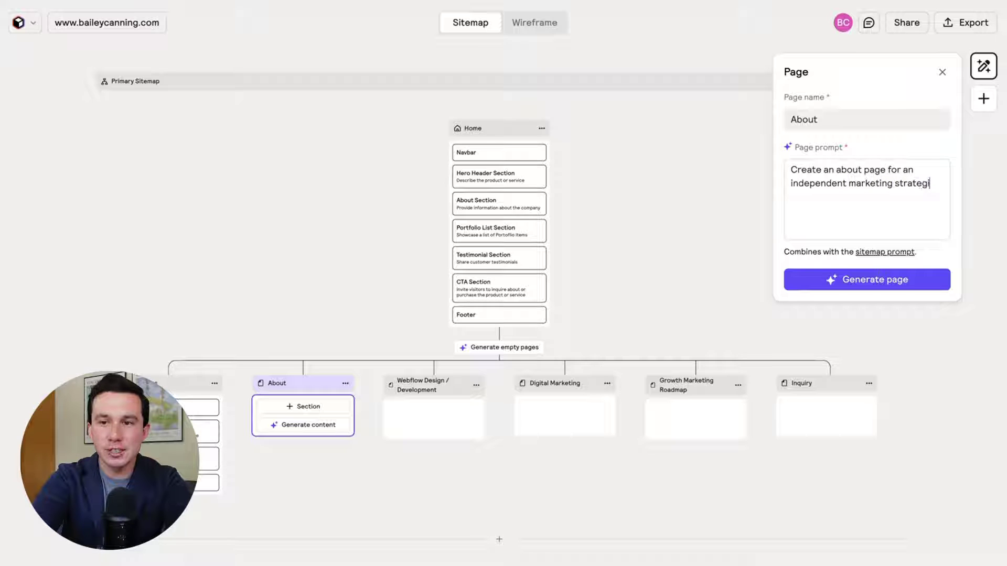
type("st / web")
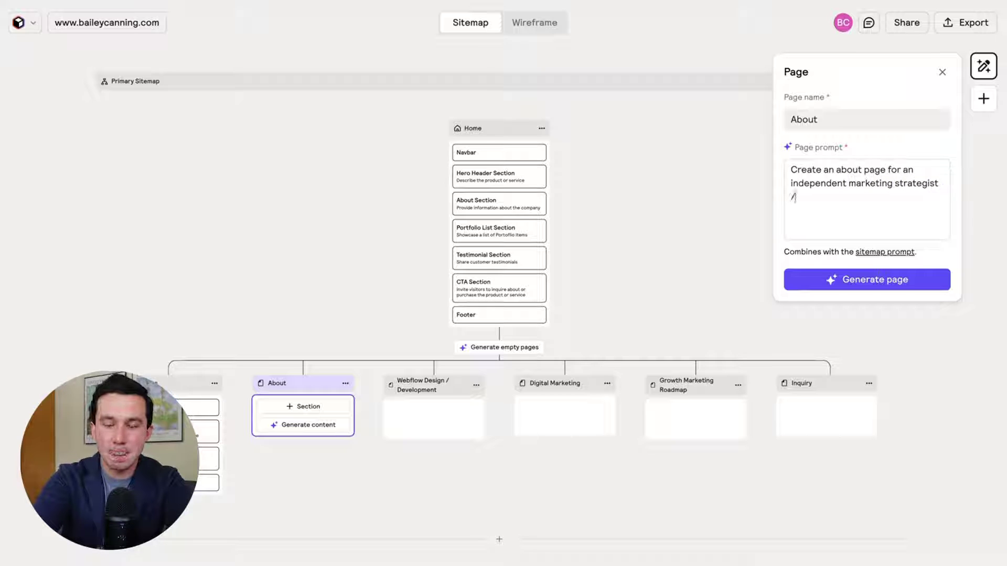
type("d")
key("BackSpace")
type("site designer")
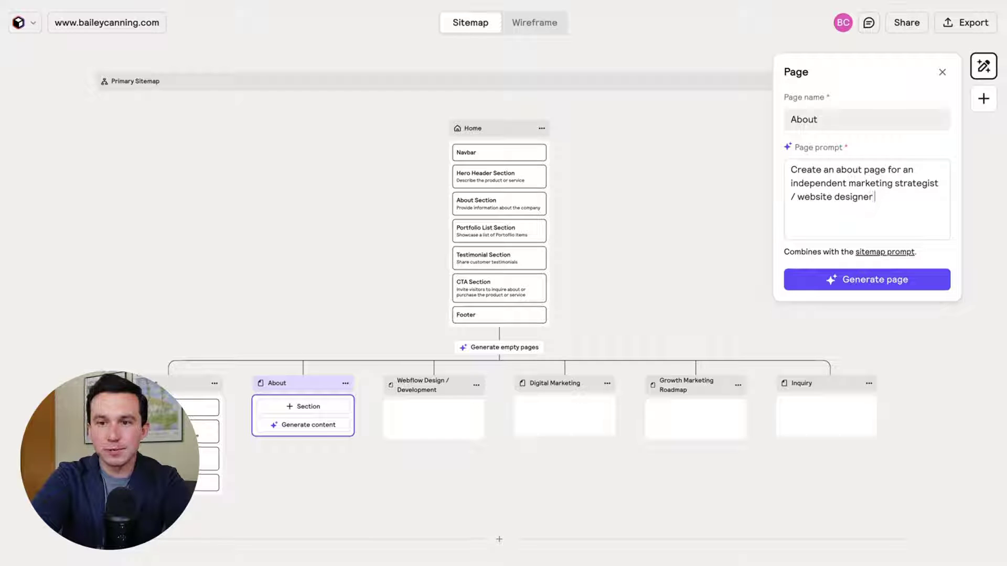
Step: Generate the About page's sections from its prompt and check them in the sitemap
left_click(936, 290)
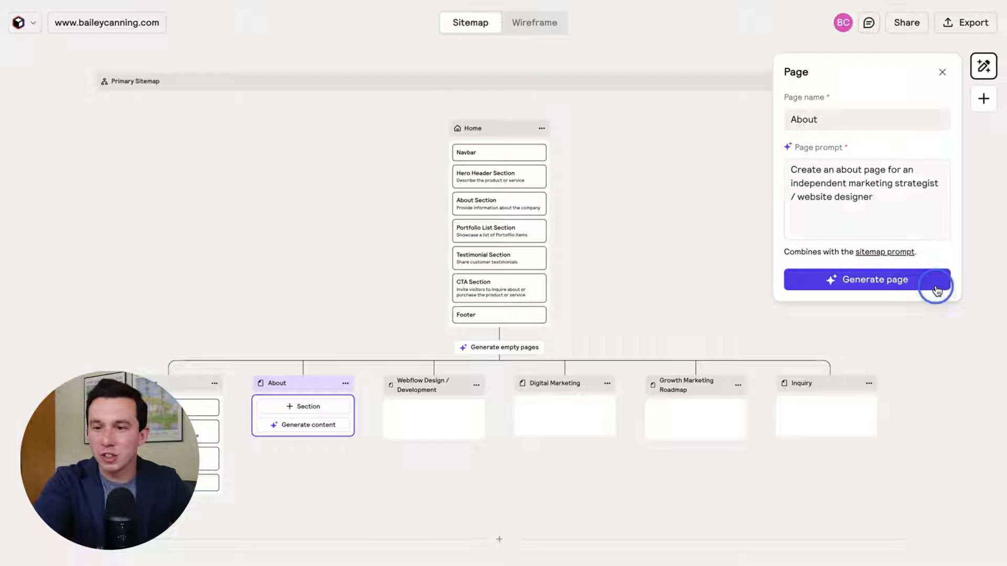
scroll(317, 237, "down", 4)
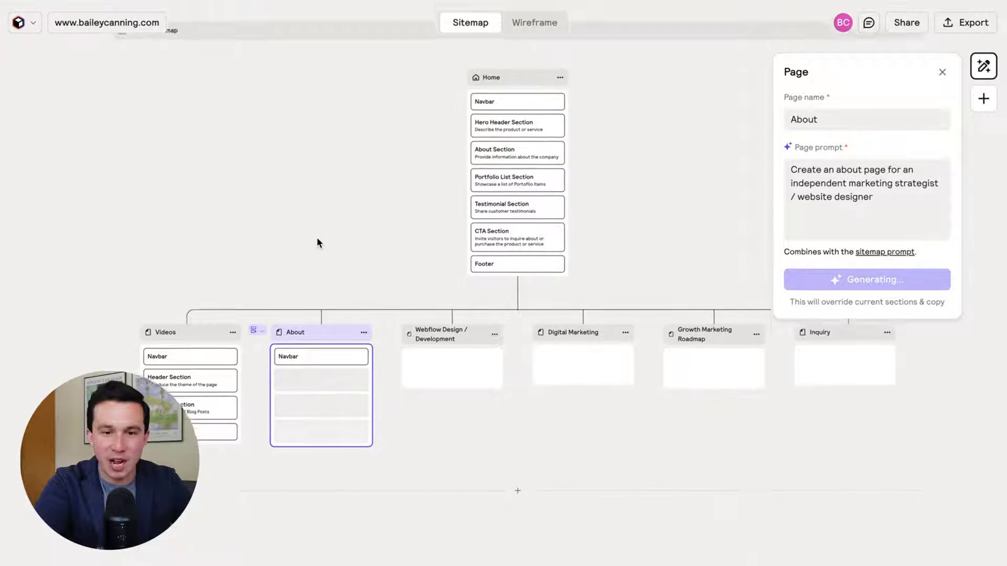
scroll(316, 237, "down", 3)
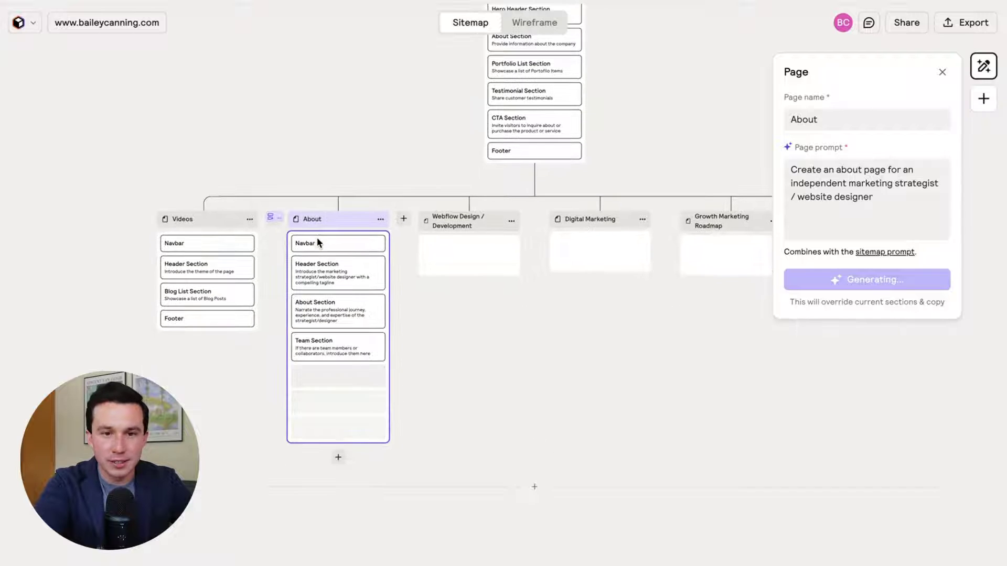
Step: Examine the list of sections generated for the About page, from the Header Section down to the Gallery Section
scroll(344, 278, "up", 5)
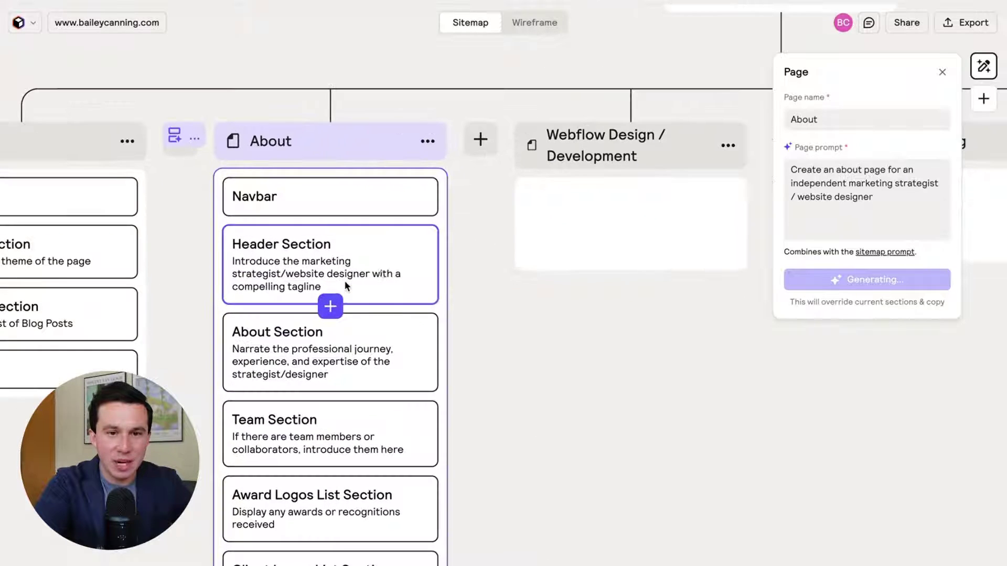
scroll(344, 281, "down", 1)
scroll(430, 329, "down", 5)
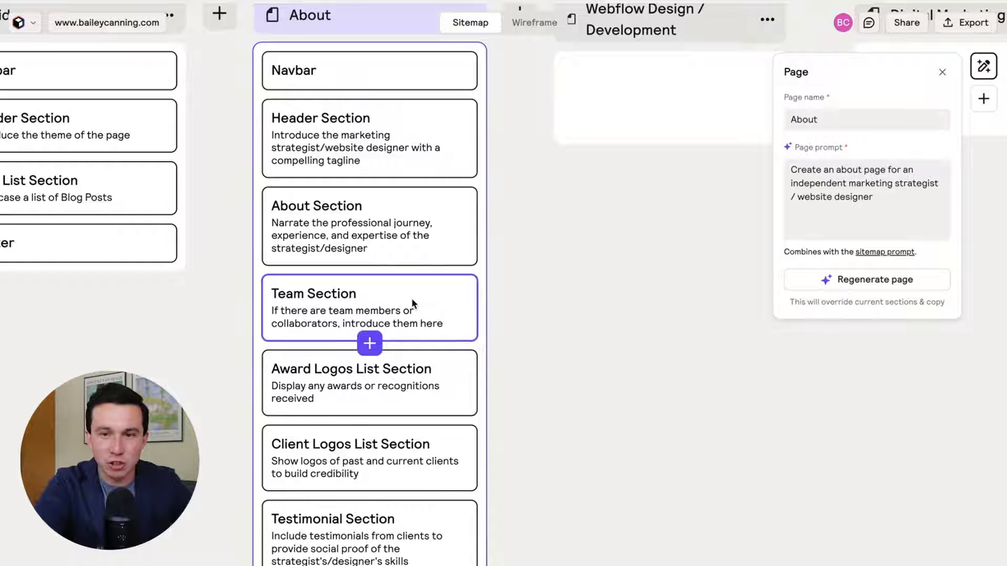
scroll(415, 328, "down", 2)
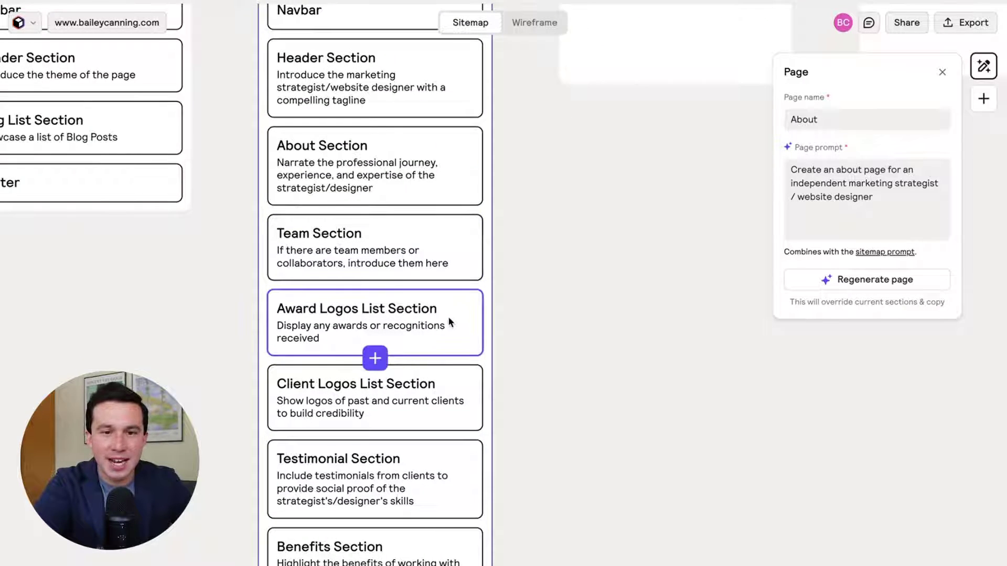
scroll(449, 326, "down", 3)
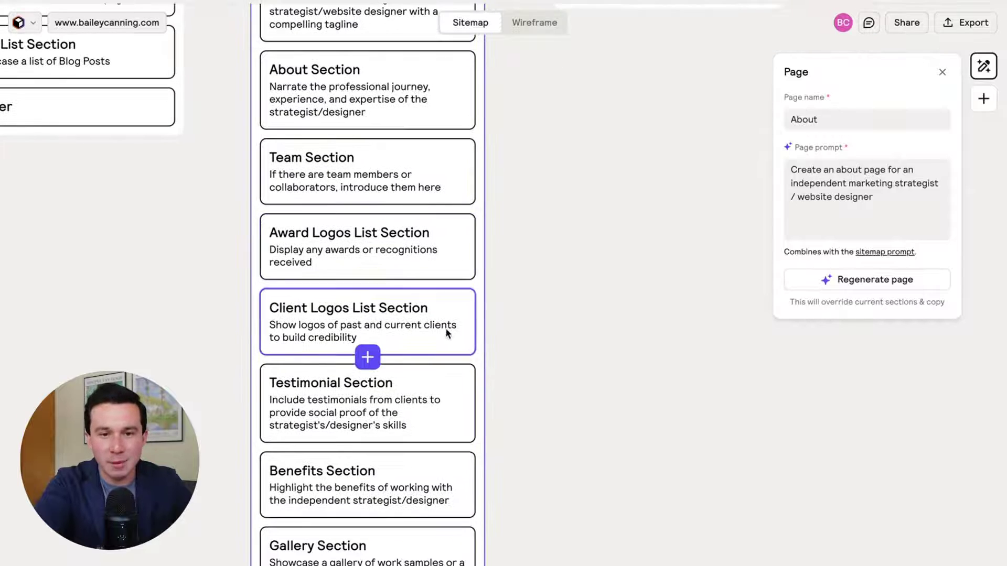
scroll(445, 330, "down", 2)
Step: Delete the Award Logos List Section from the About page
left_click(447, 209)
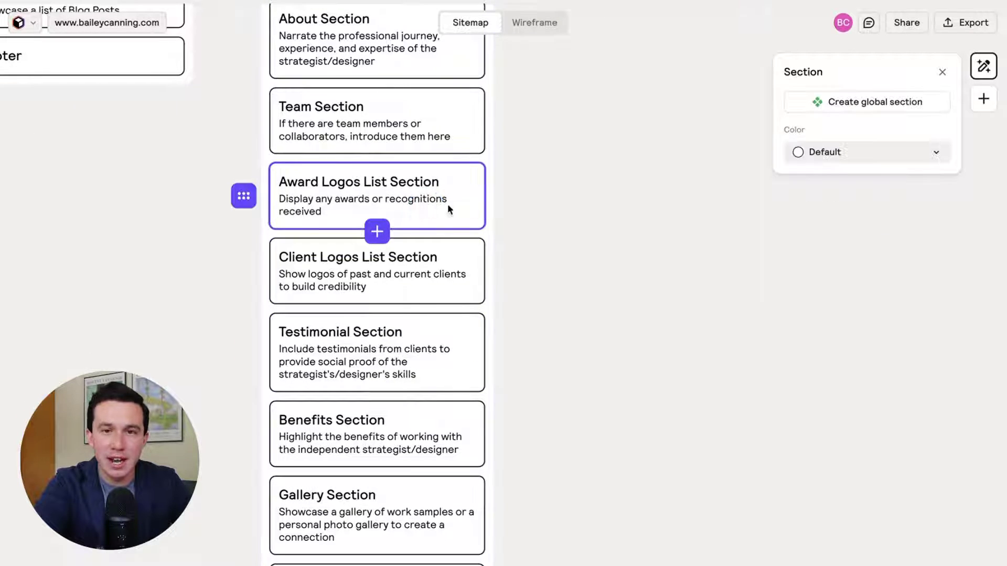
double_click(393, 200)
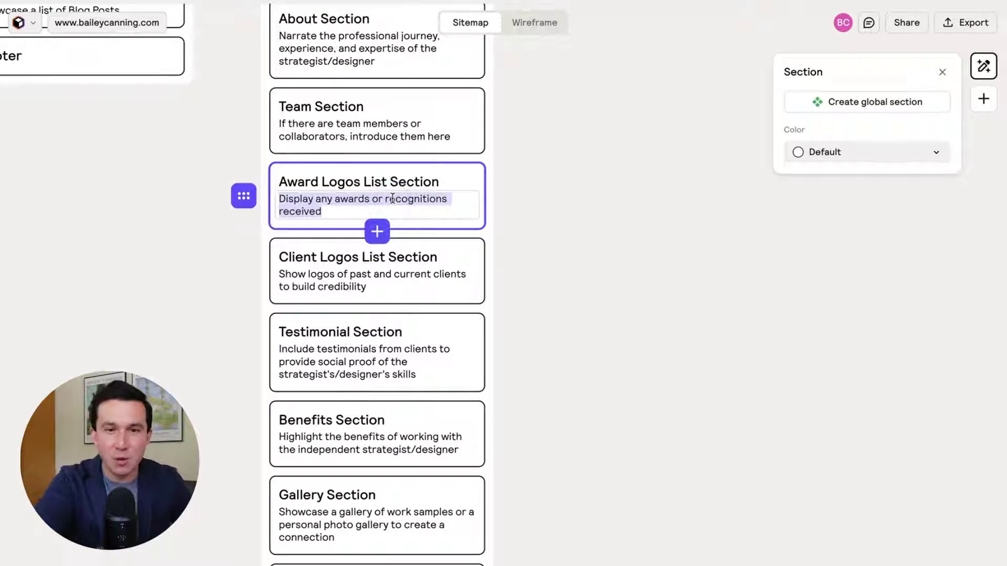
left_click(418, 197)
left_click(431, 184)
left_click(474, 168)
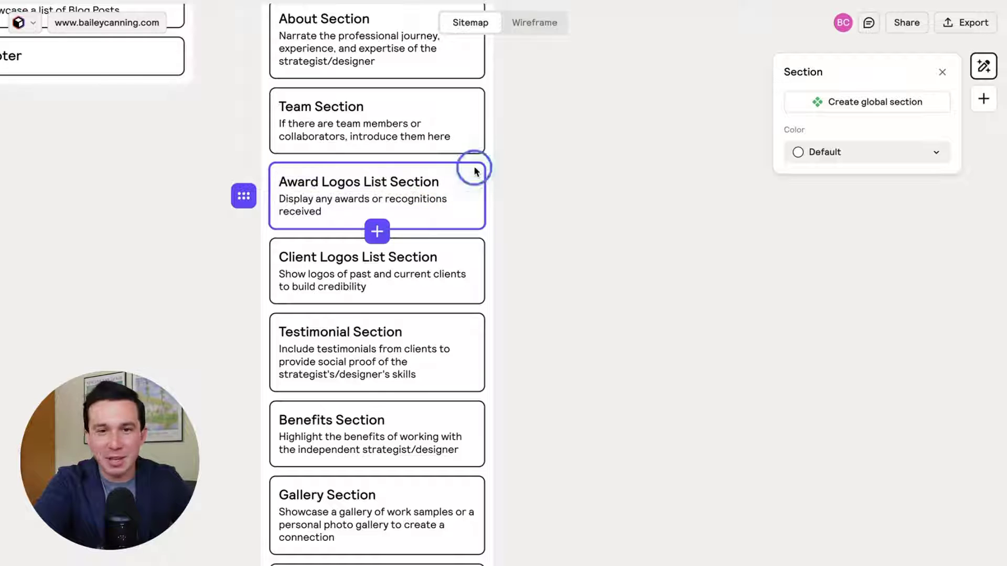
right_click(475, 170)
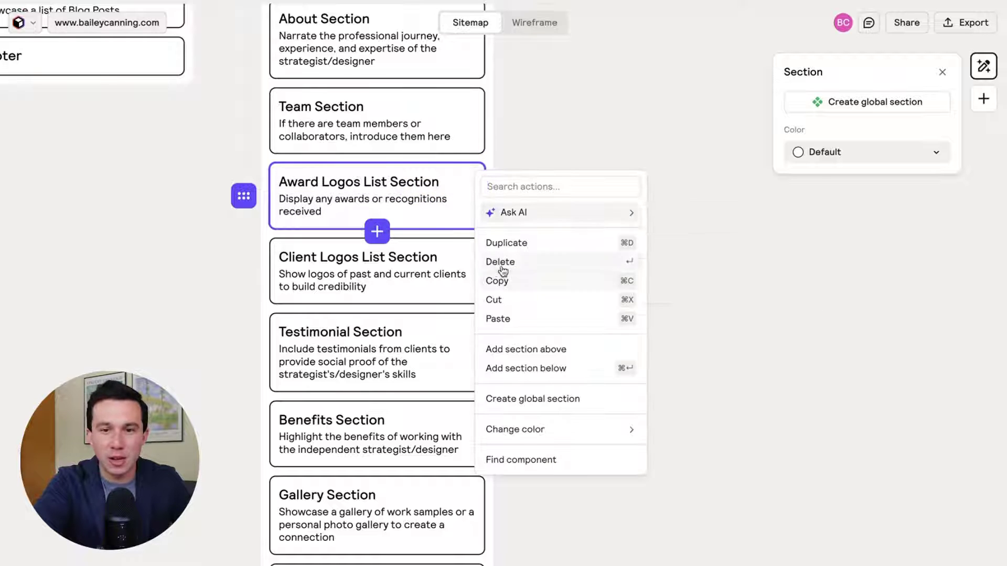
left_click(502, 267)
left_click(509, 311)
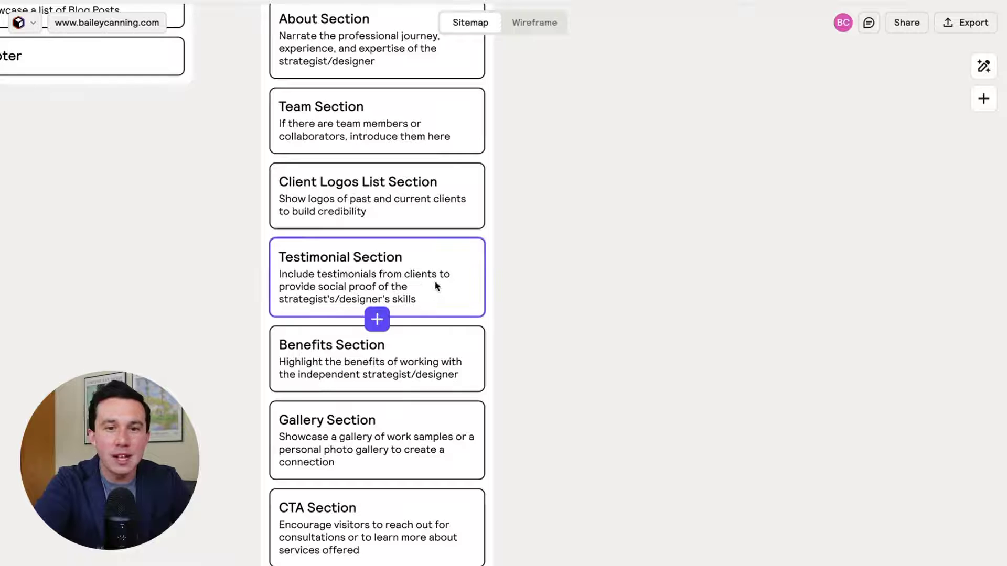
scroll(466, 313, "down", 1)
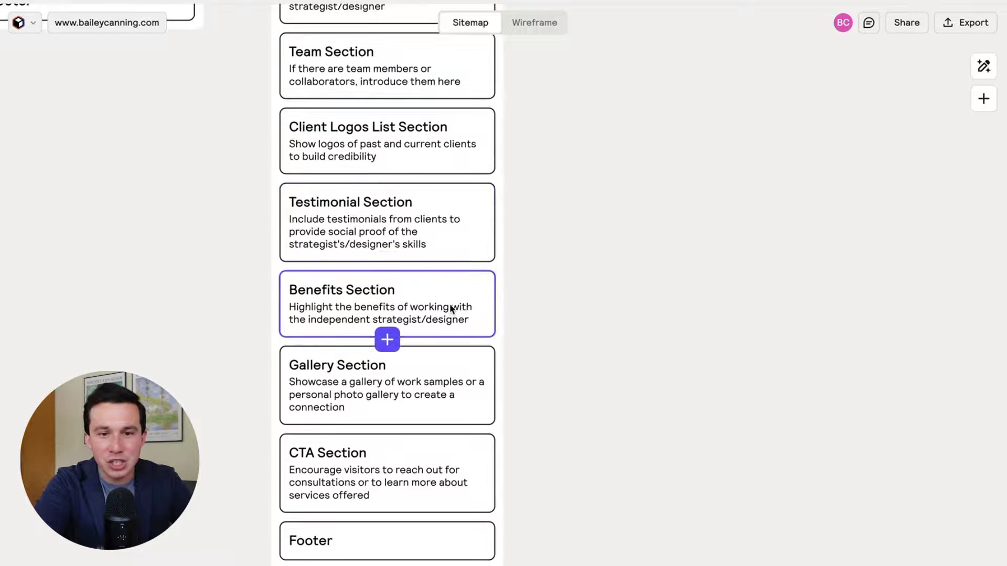
right_click(449, 304)
left_click(608, 346)
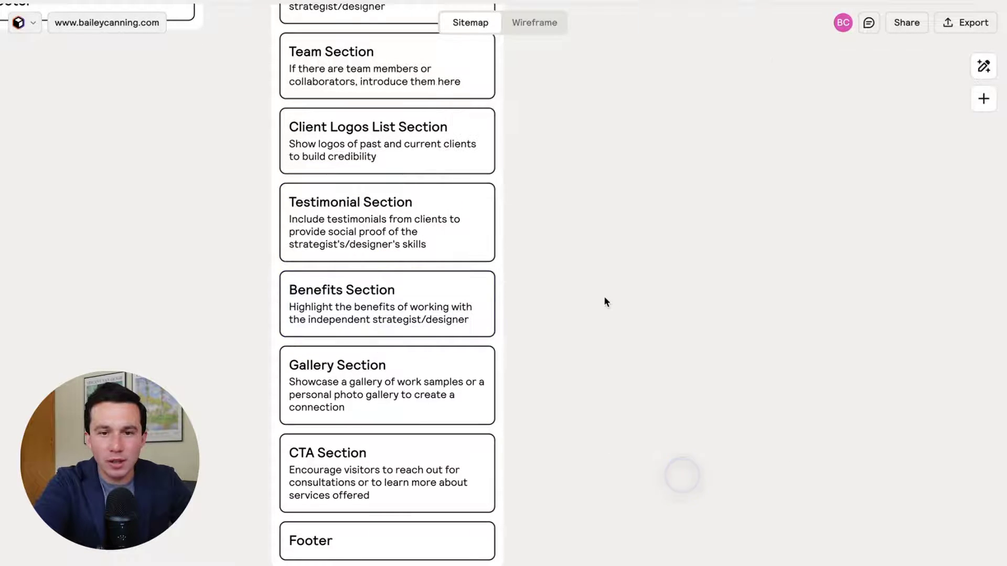
Step: Begin the Webflow Design / Development page's prompt with "Create a services page promoting the web design, copywriting"
scroll(603, 295, "up", 5)
left_click(646, 157)
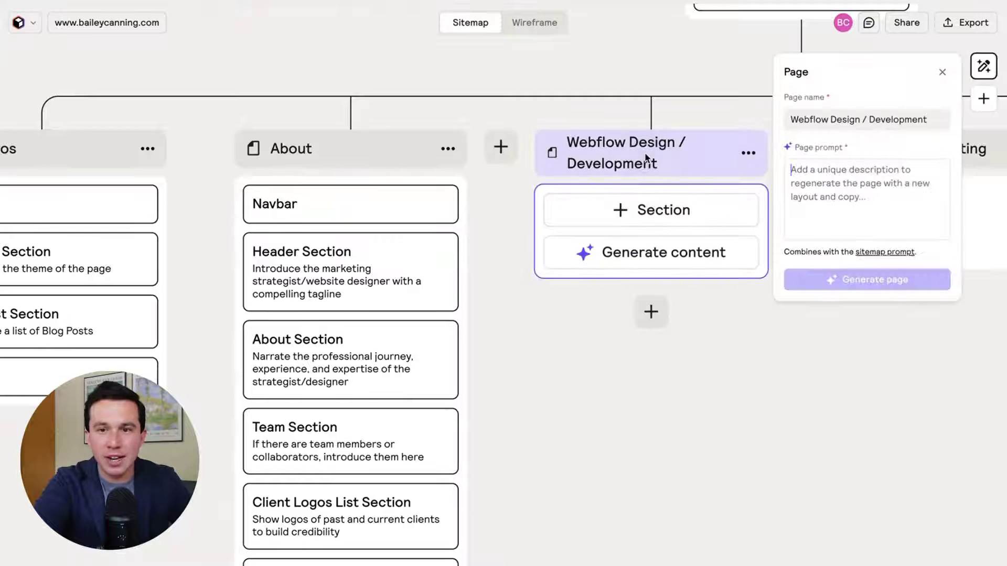
type("Create ")
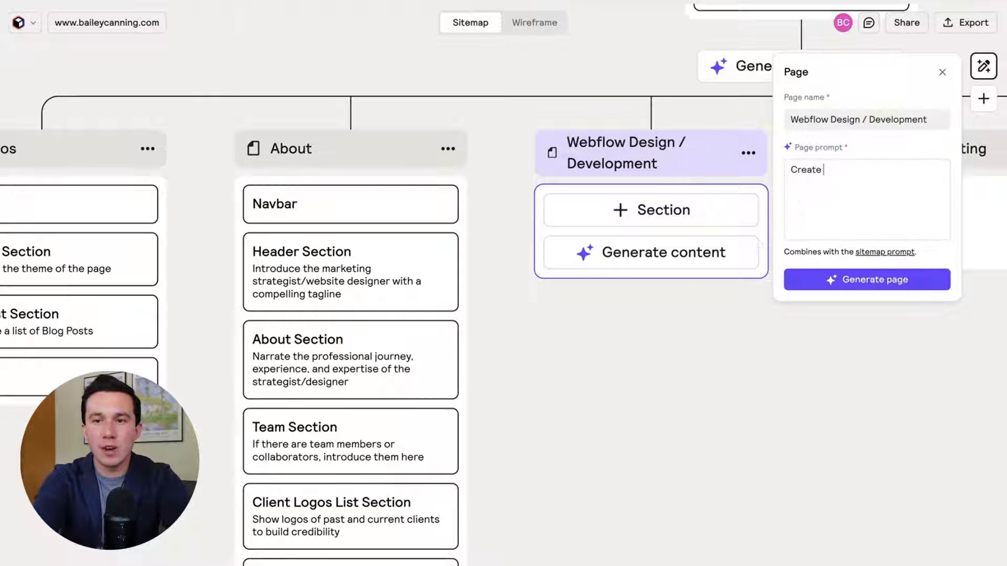
type("a services page")
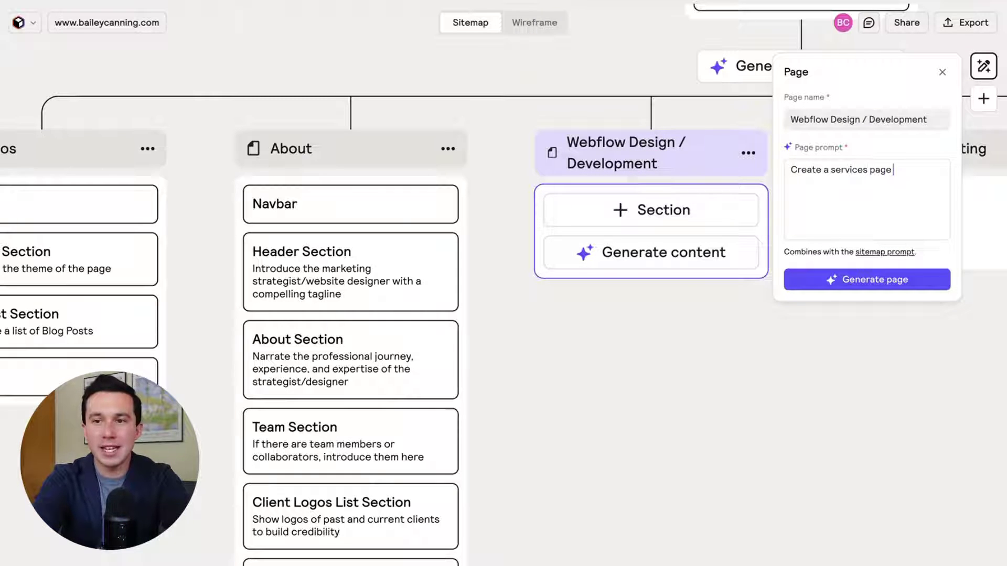
type(" promoting the")
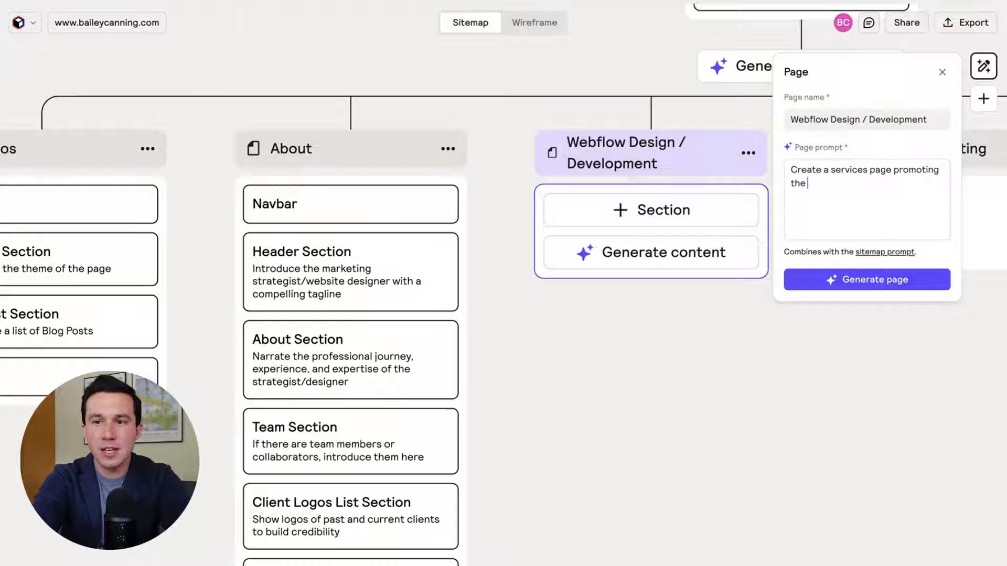
type(" web design. ")
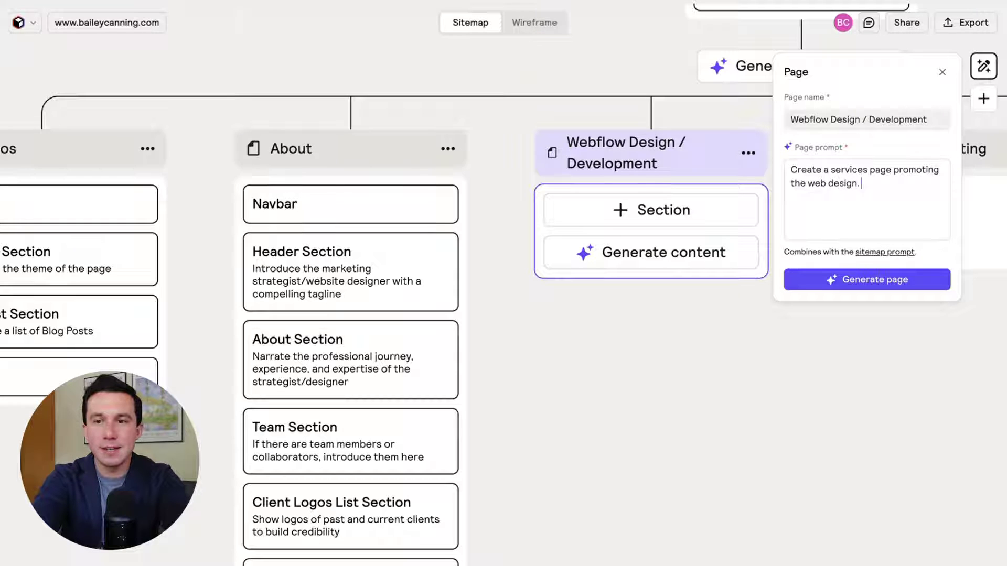
key("BackSpace")
key("BackSpace")
type(", copywriting")
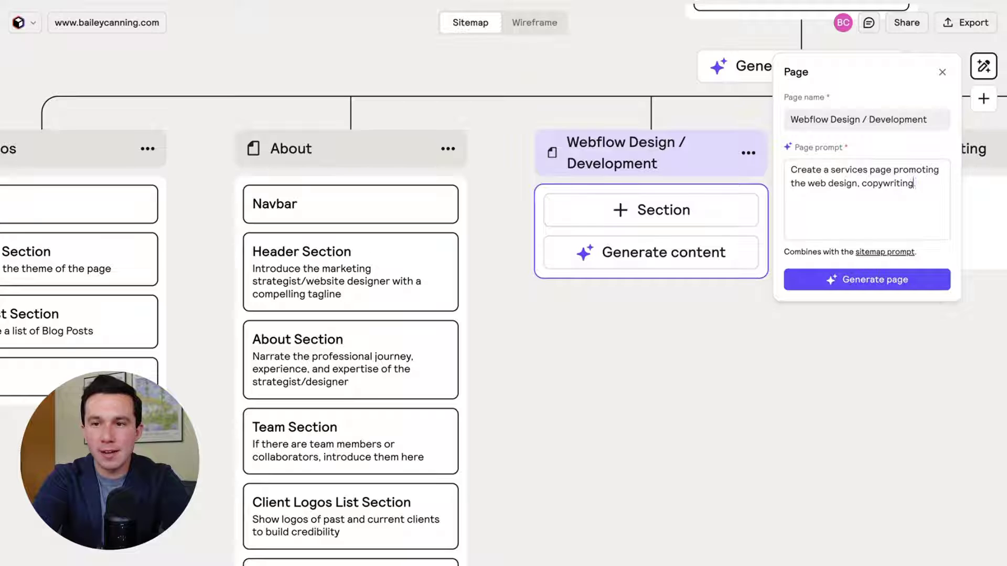
Step: Complete the page prompt with ", and development work this freelancer offers prospective clients when building a new or redesigned website"
type(", and developent")
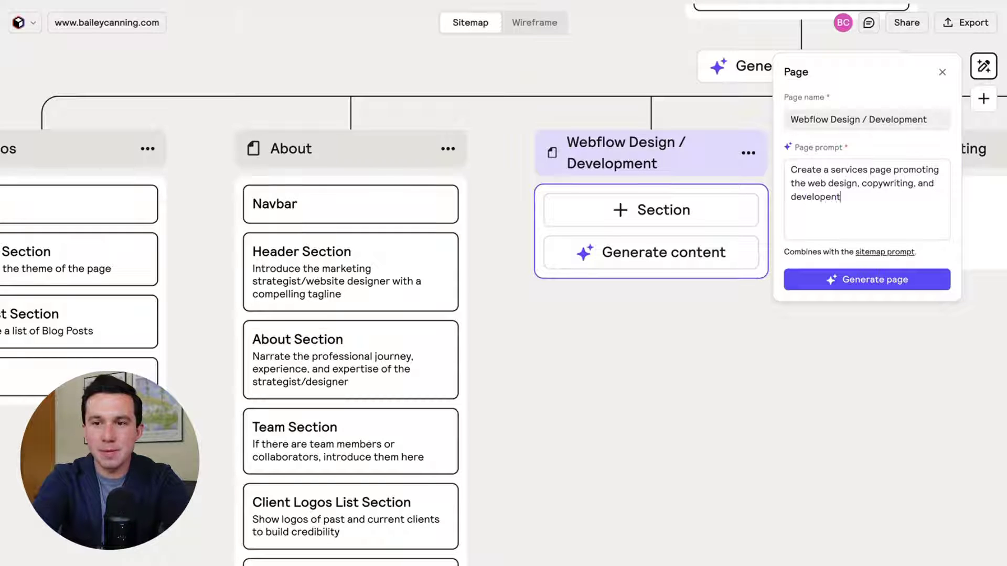
key("BackSpace")
key("BackSpace")
key("BackSpace")
type("ment work this")
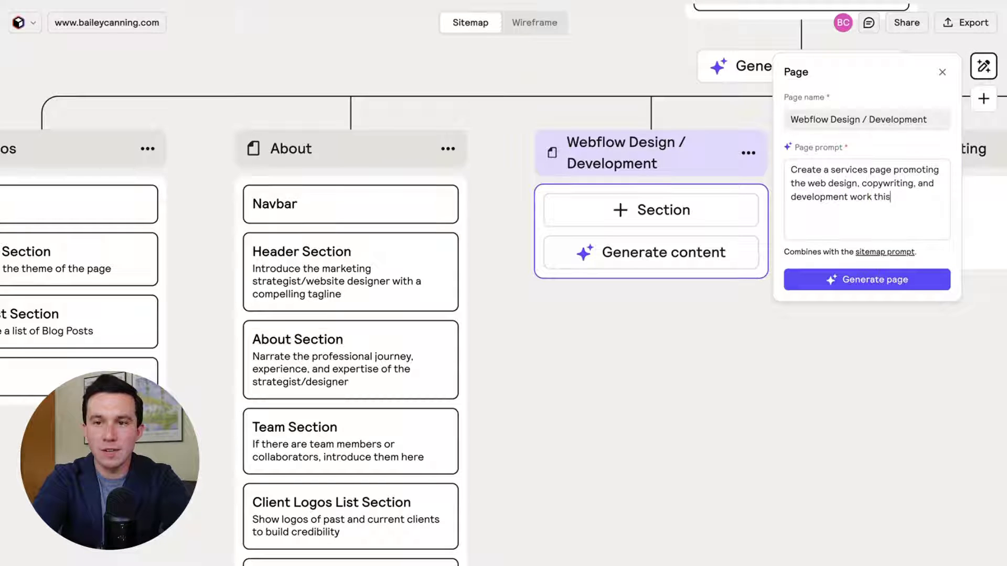
type(" freelancer offers prospective clients when building a new or redesig")
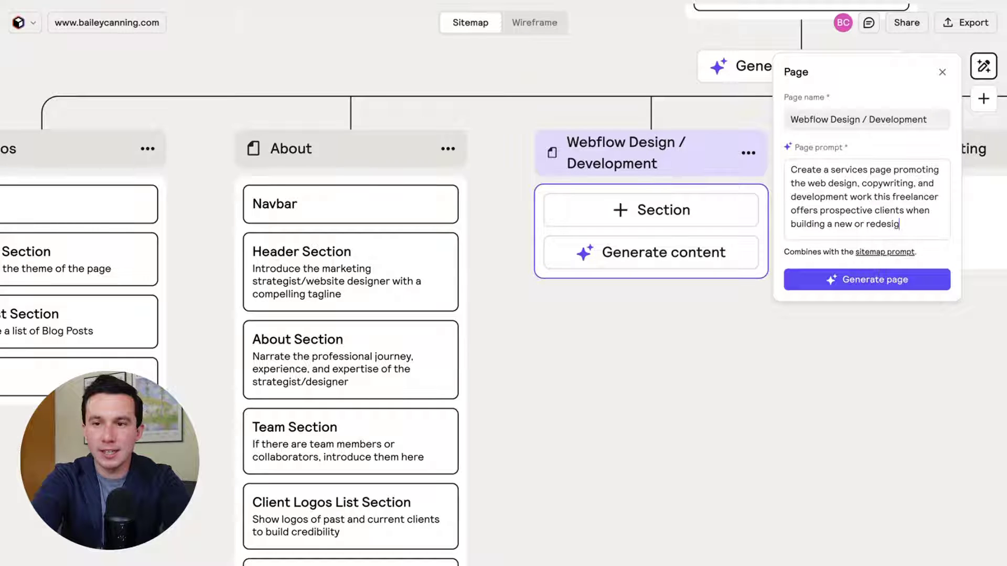
type("website")
Step: Generate the Webflow Design / Development page's sections from its prompt and check them in the sitemap
left_click(791, 287)
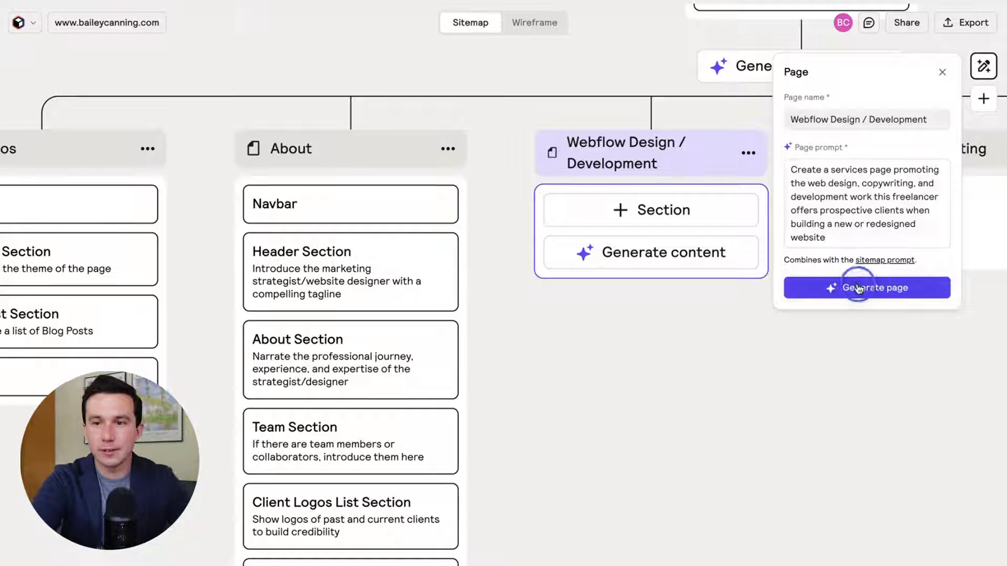
scroll(599, 96, "down", 3)
scroll(599, 98, "down", 3)
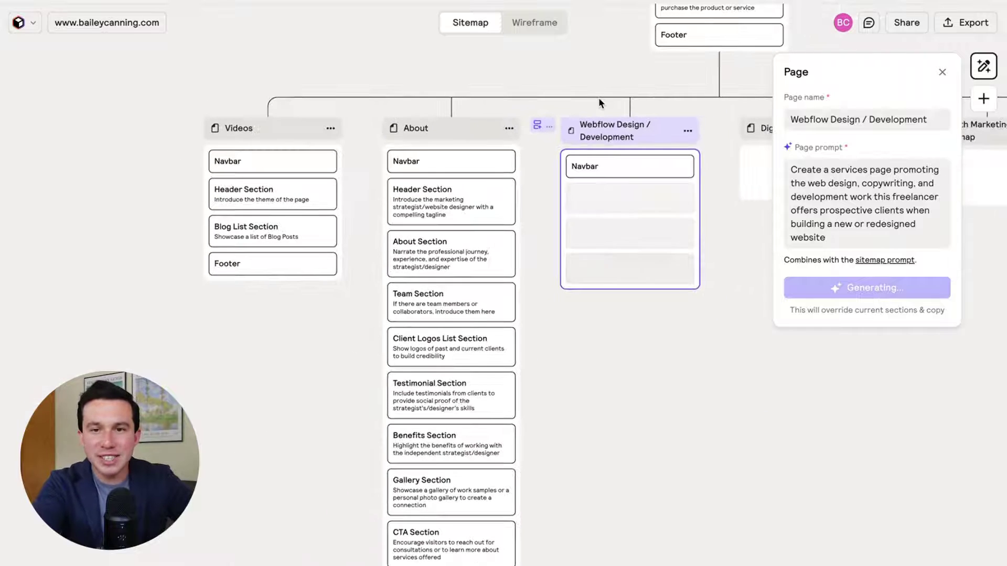
scroll(599, 98, "right", 1)
scroll(598, 98, "up", 1)
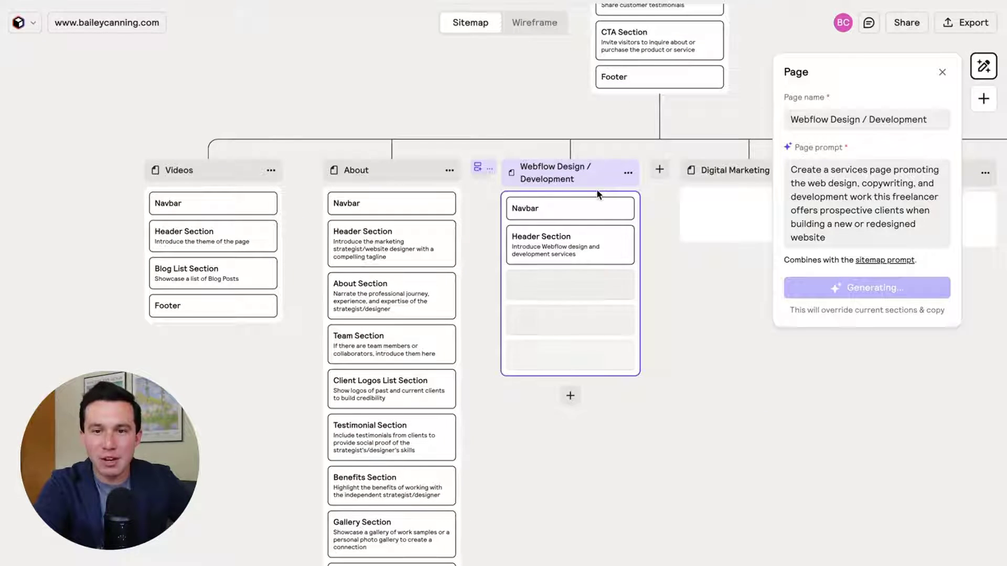
scroll(715, 355, "down", 2)
scroll(659, 289, "up", 2)
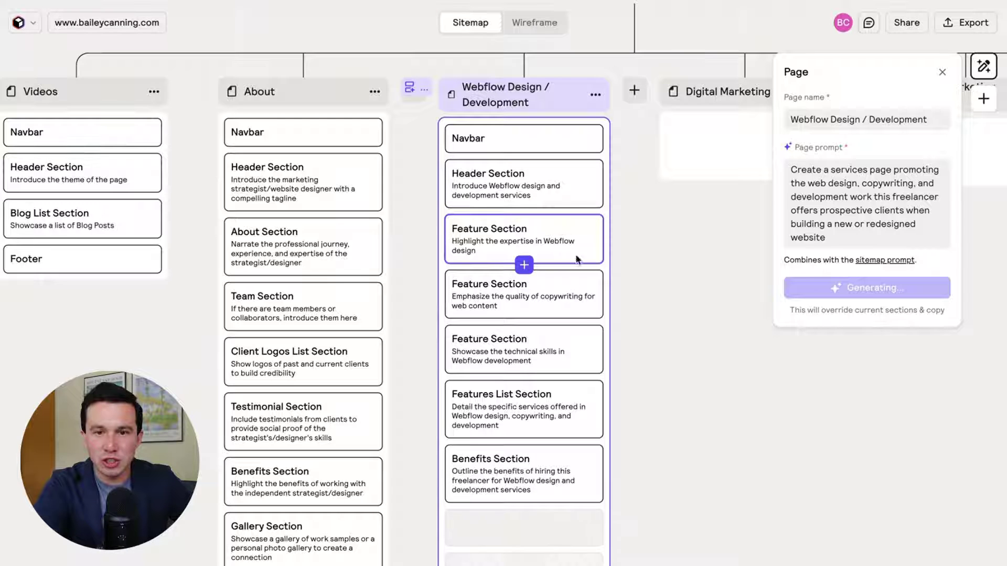
scroll(676, 233, "down", 1)
scroll(685, 235, "down", 2)
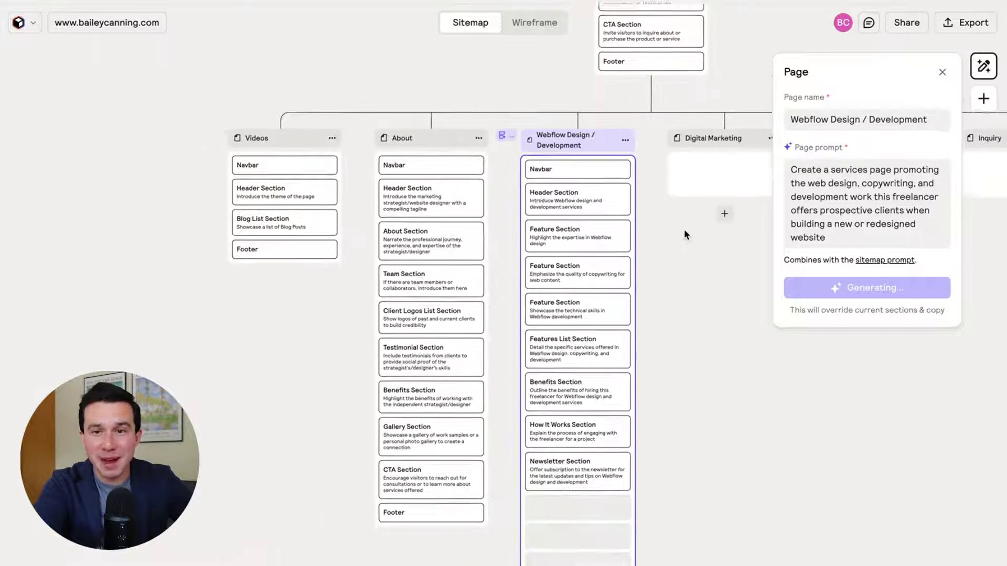
scroll(566, 434, "down", 2)
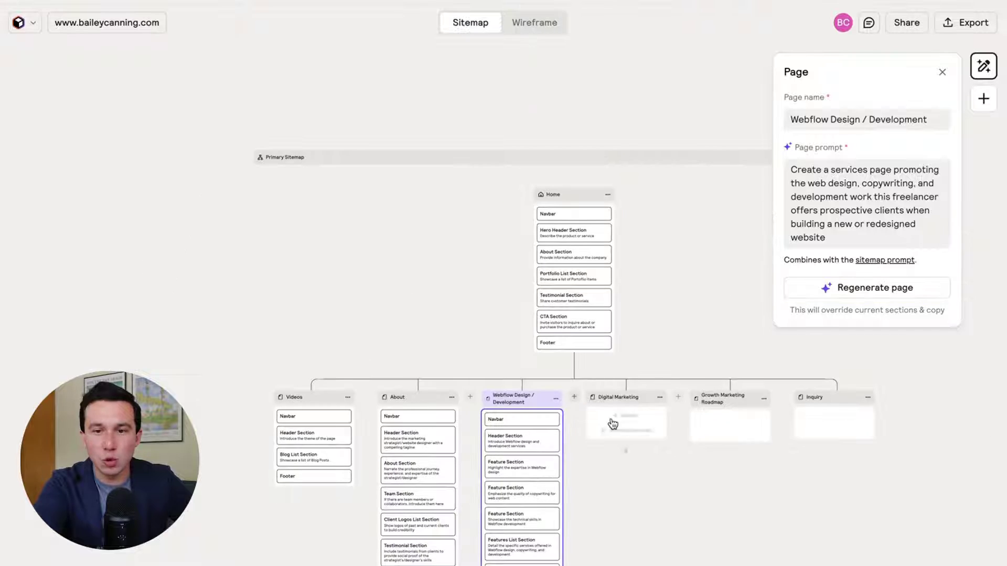
Step: View the primary sitemap's prompt and empty-page generation settings and close them
left_click(581, 123)
left_click(980, 67)
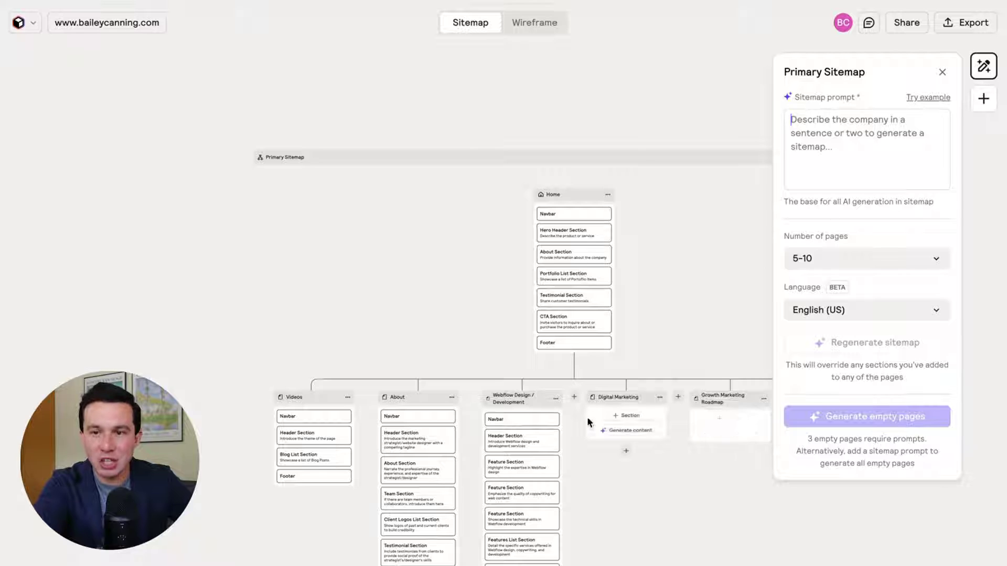
left_click(659, 502)
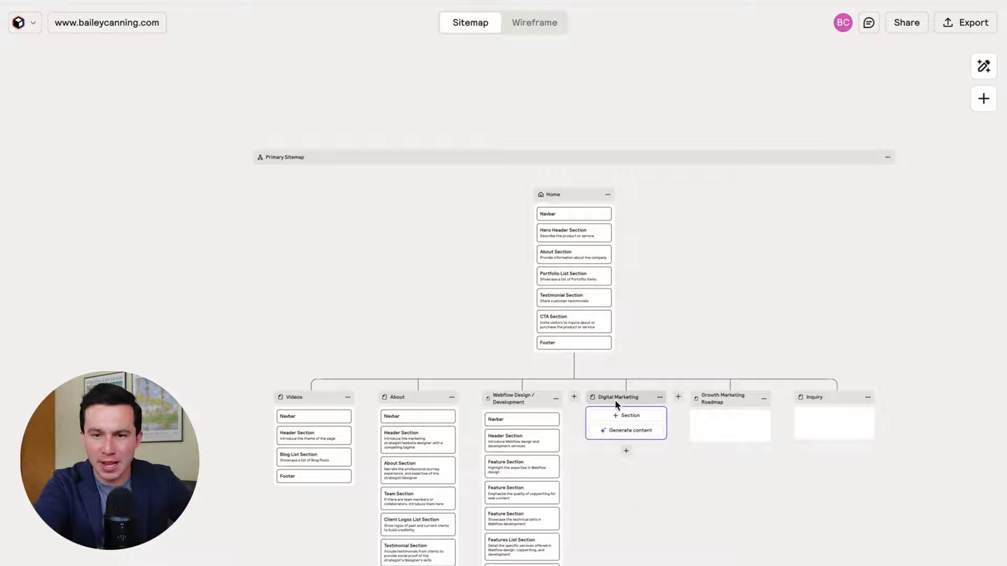
Step: Examine the sections and their descriptions on the Webflow Design / Development page
scroll(611, 400, "up", 2)
scroll(518, 409, "up", 3)
scroll(524, 367, "down", 3)
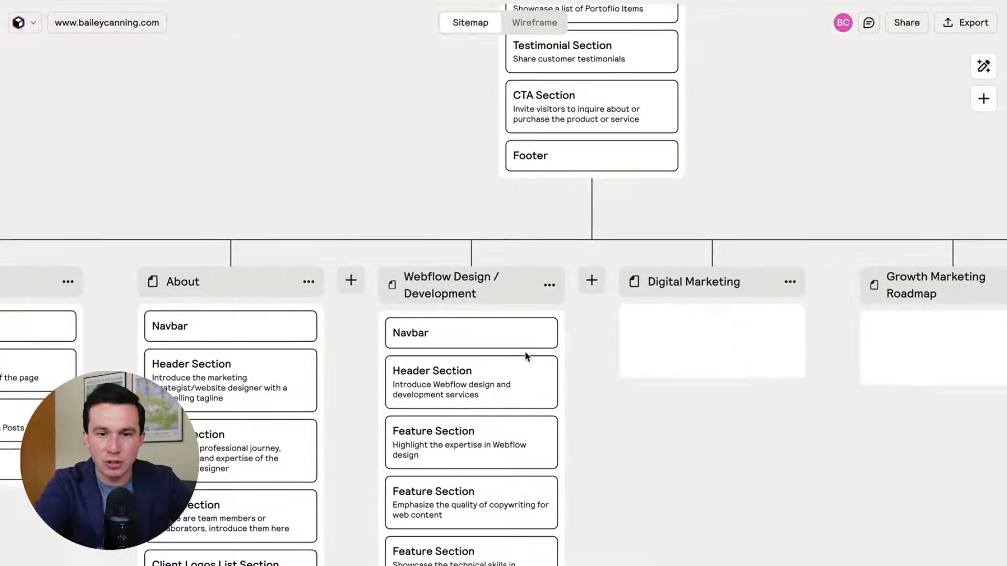
scroll(521, 309, "down", 3)
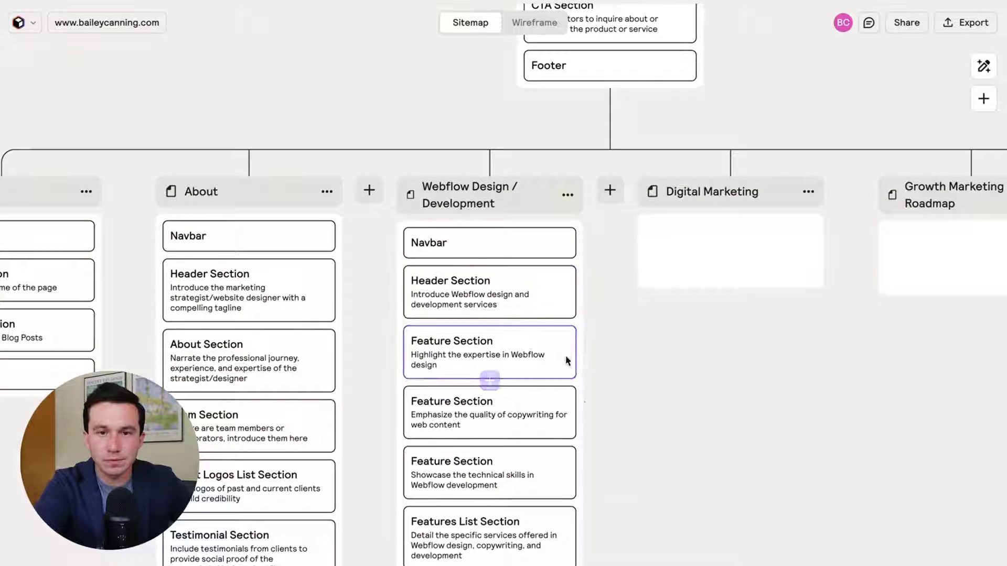
scroll(551, 297, "down", 2)
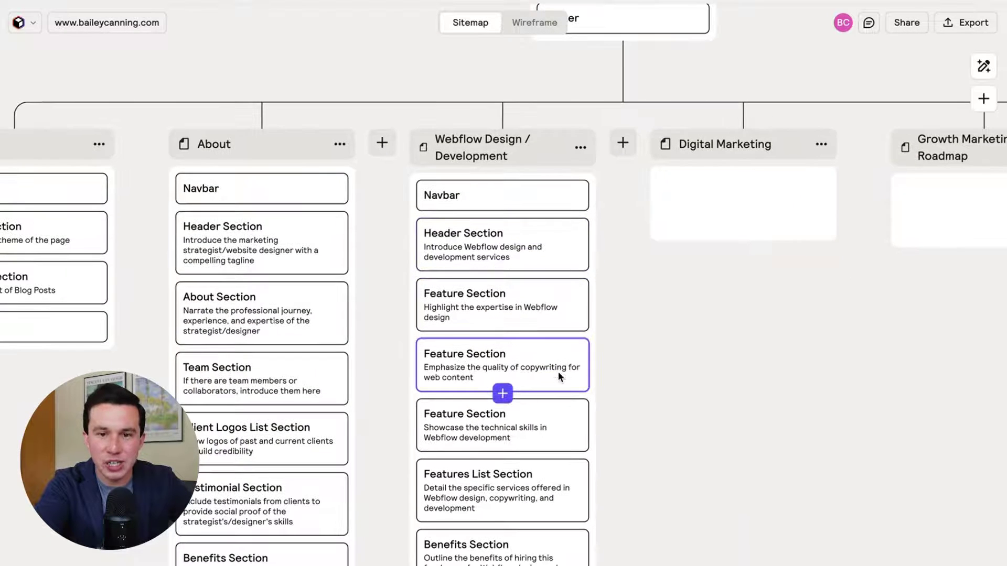
scroll(558, 361, "down", 2)
scroll(566, 333, "up", 2)
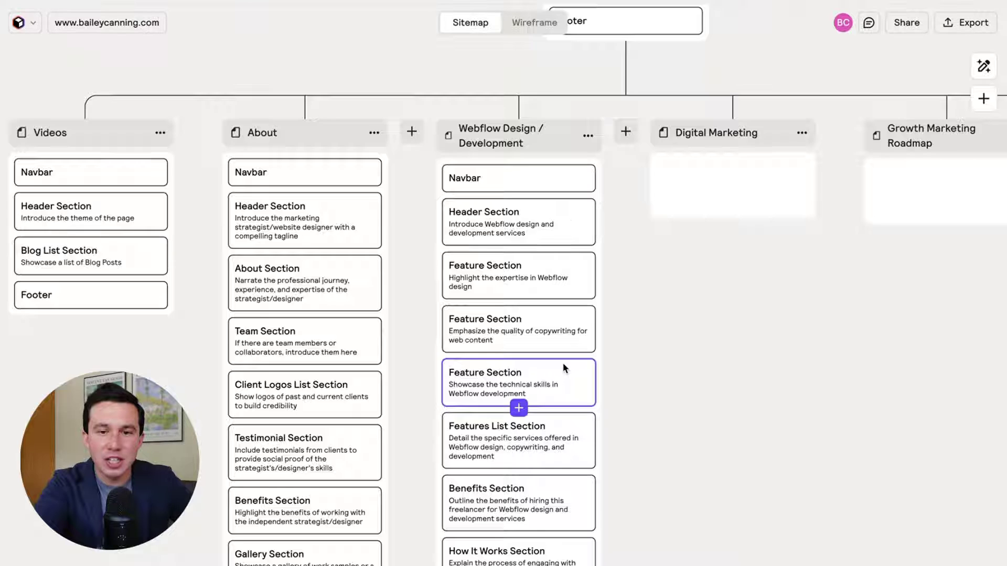
scroll(562, 363, "down", 2)
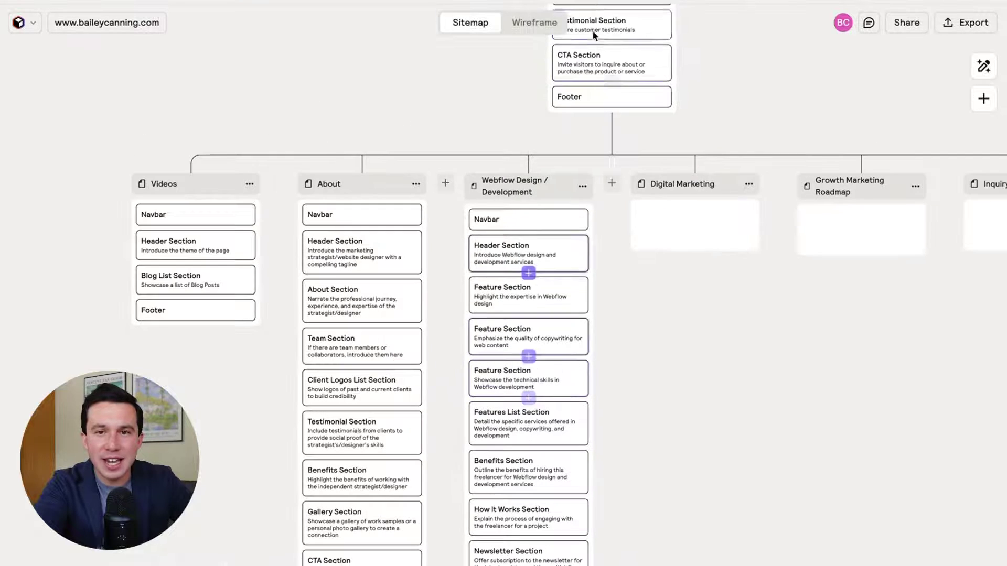
Step: Examine the About page's generated wireframe from its header down to the team section
left_click(530, 21)
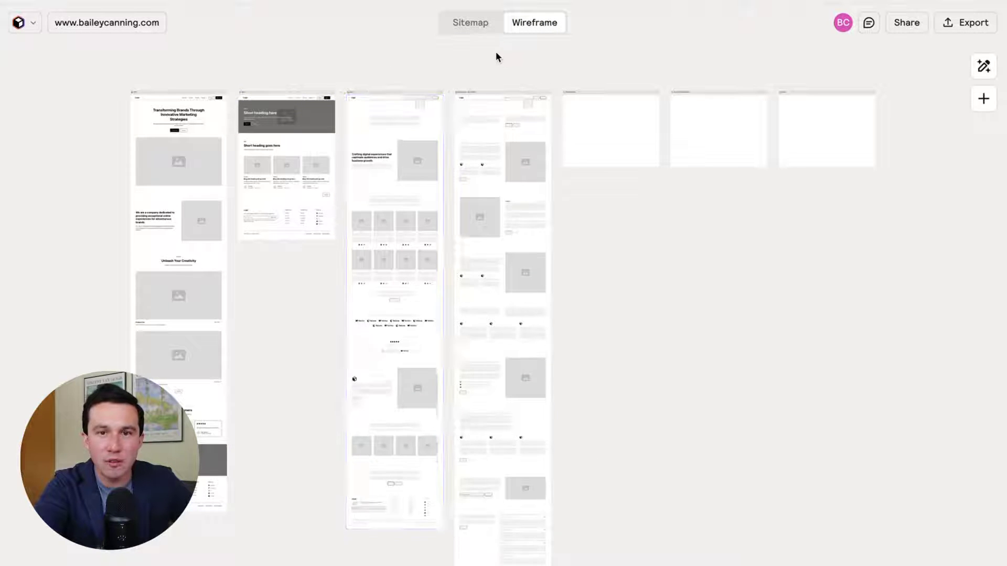
scroll(383, 93, "up", 5)
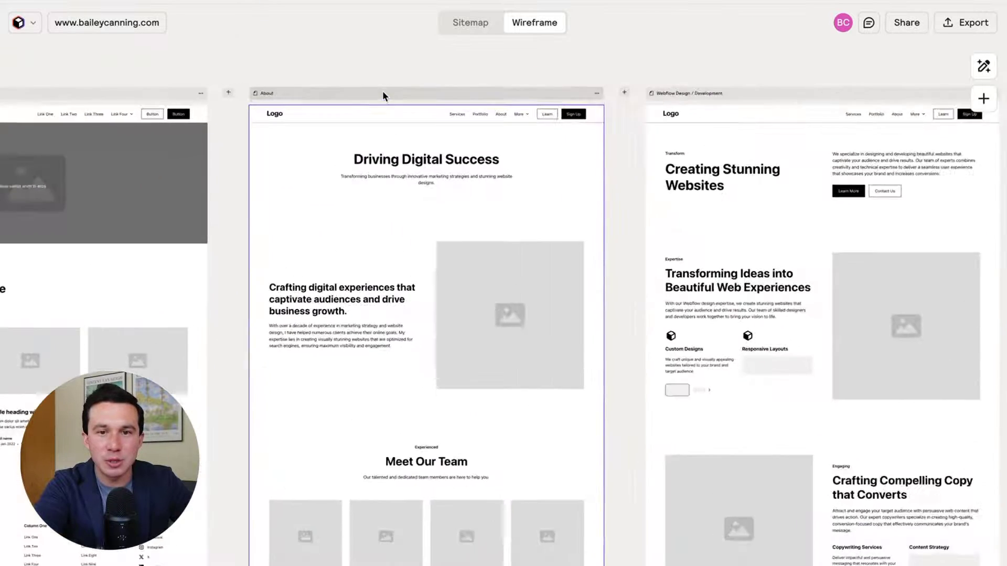
scroll(382, 91, "up", 1)
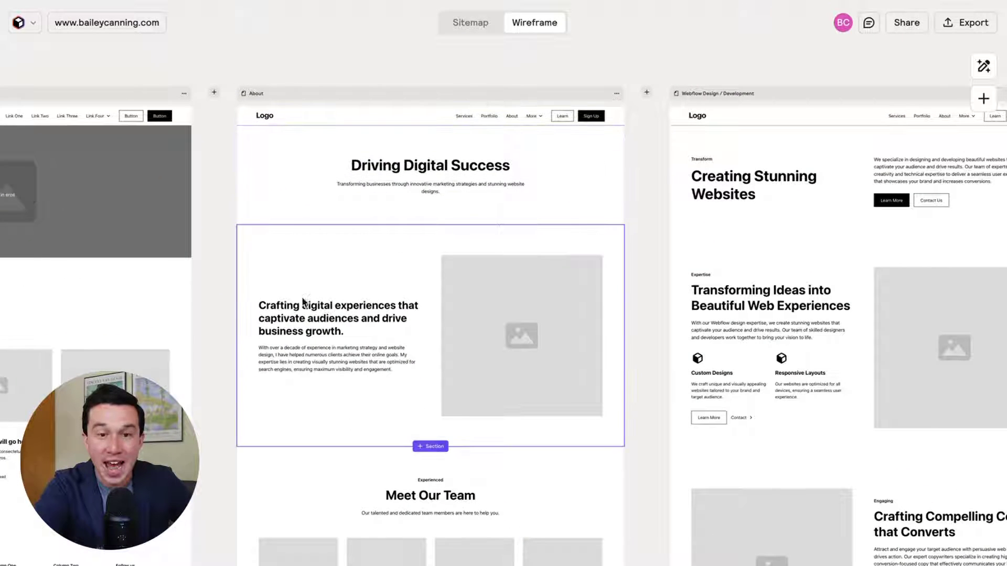
scroll(310, 278, "up", 1)
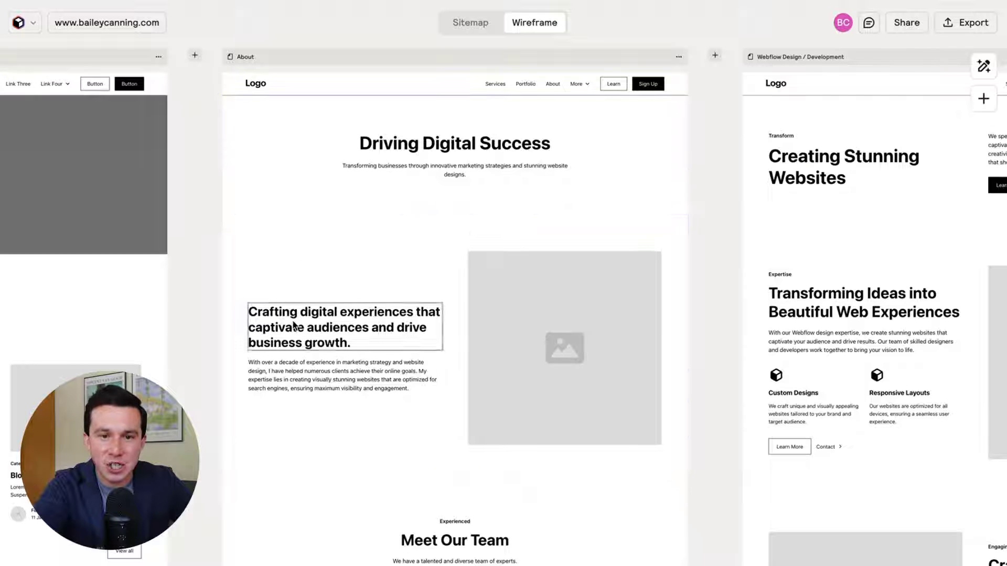
scroll(376, 388, "down", 8)
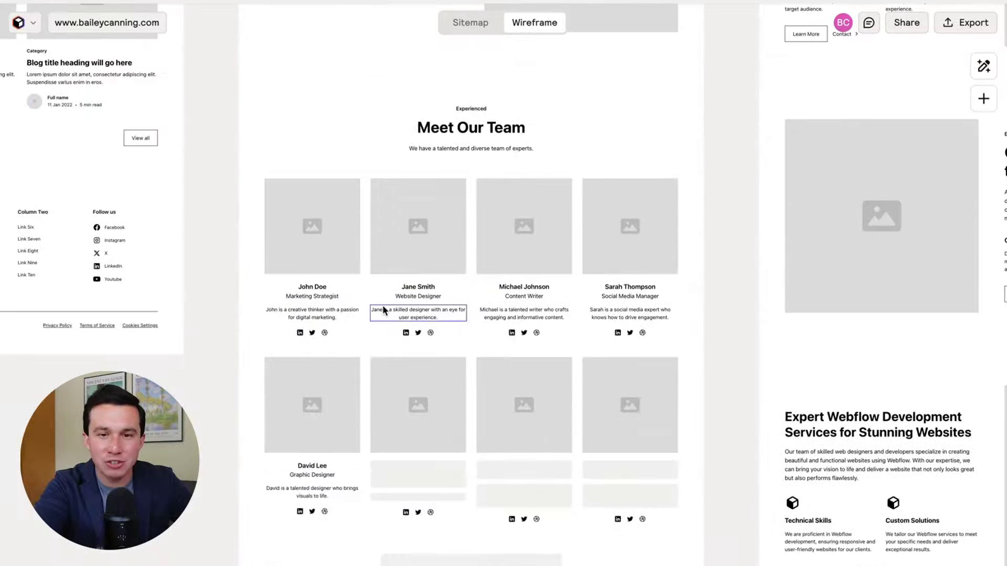
scroll(377, 191, "up", 7)
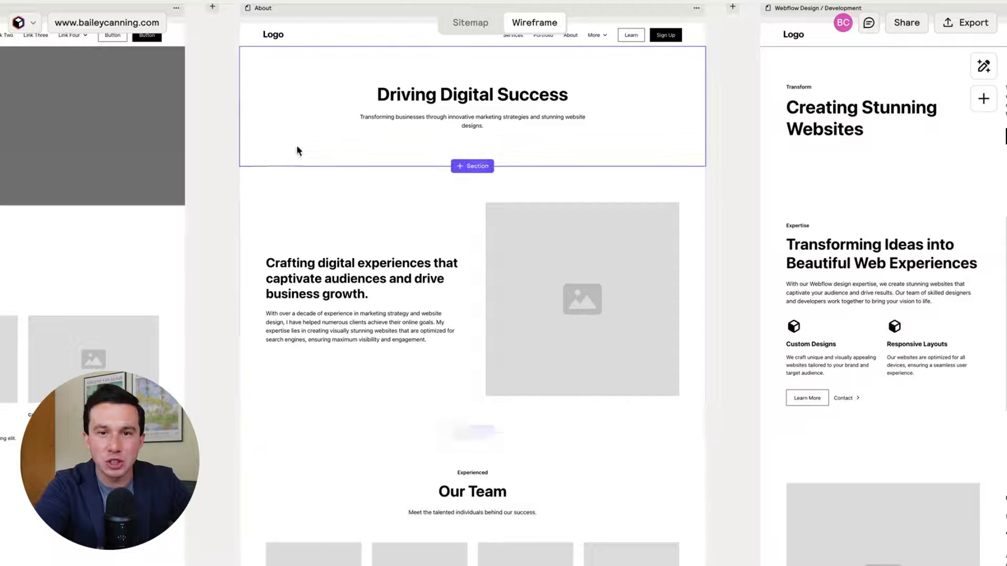
Step: Give the About page's header section left-aligned text and an image background, trying video as well, and check its element options
left_click(301, 123)
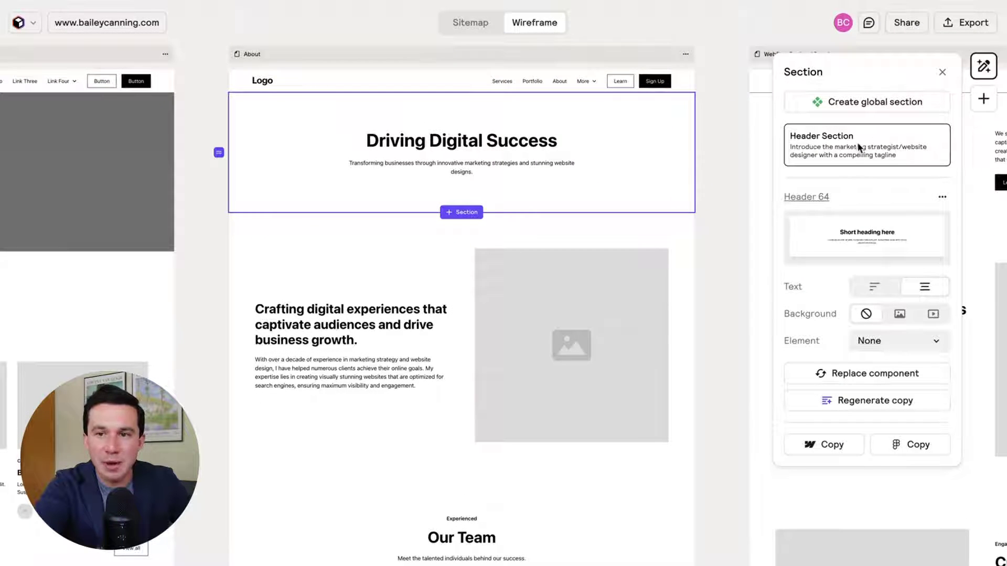
left_click(874, 288)
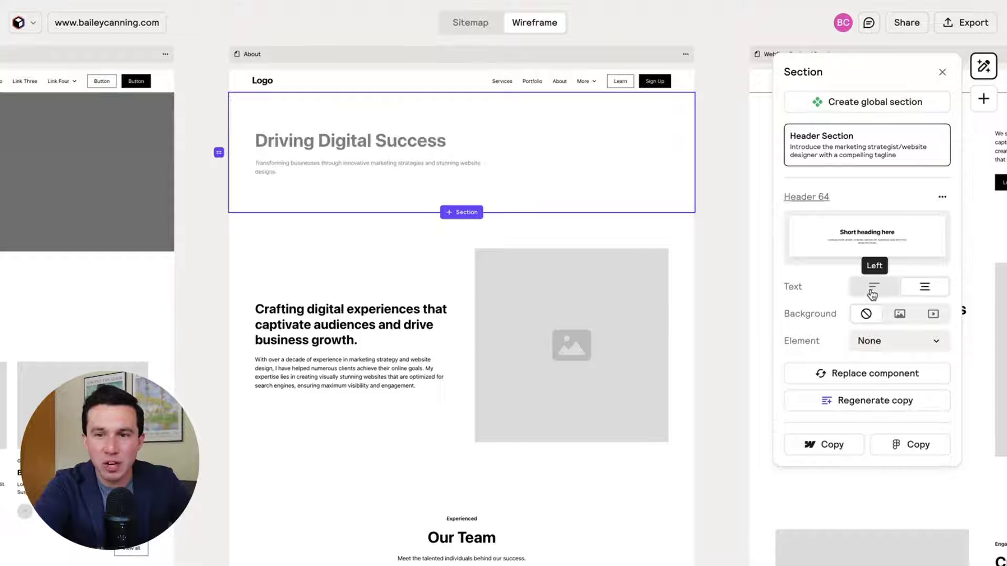
left_click(900, 314)
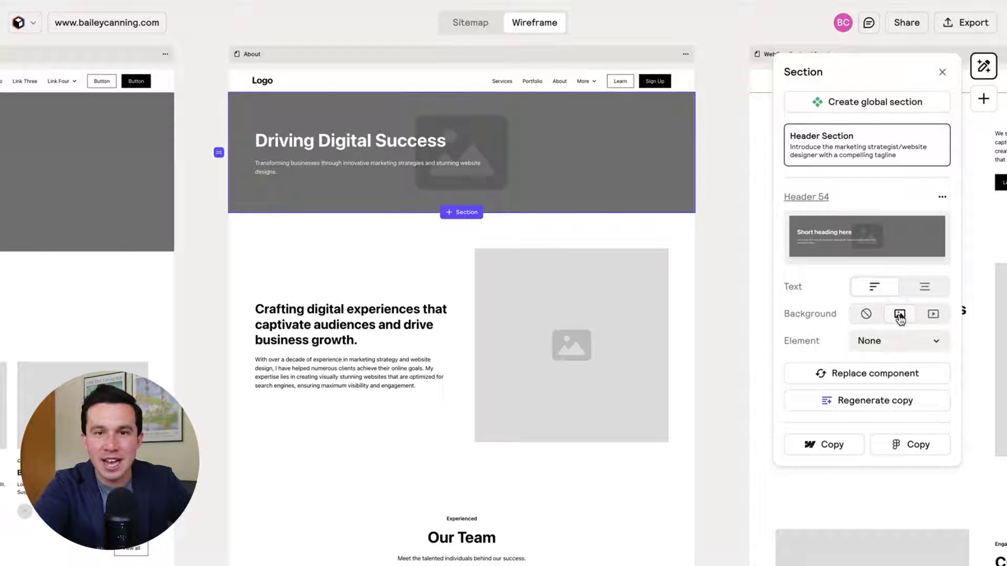
left_click(932, 313)
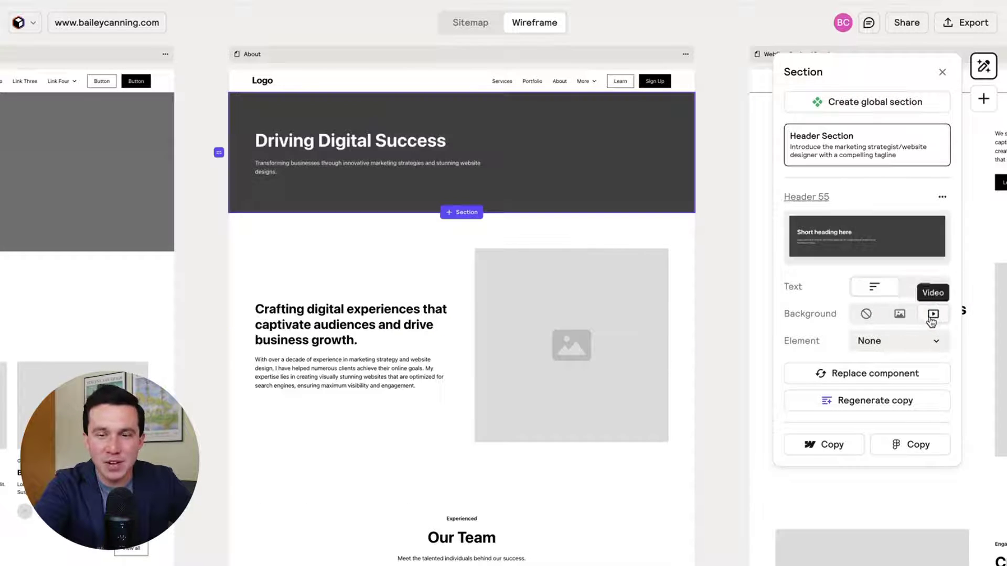
left_click(895, 317)
left_click(894, 346)
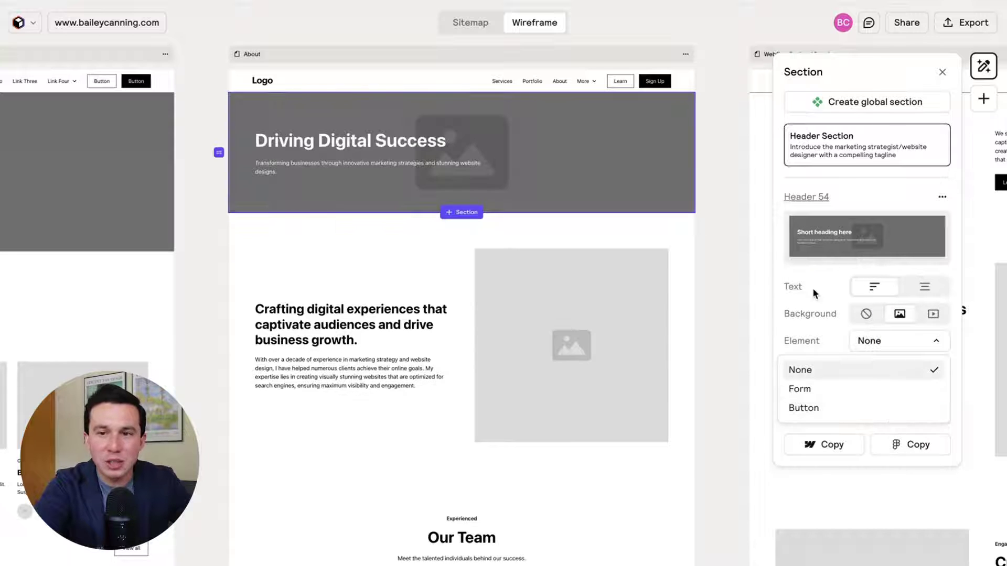
left_click(812, 290)
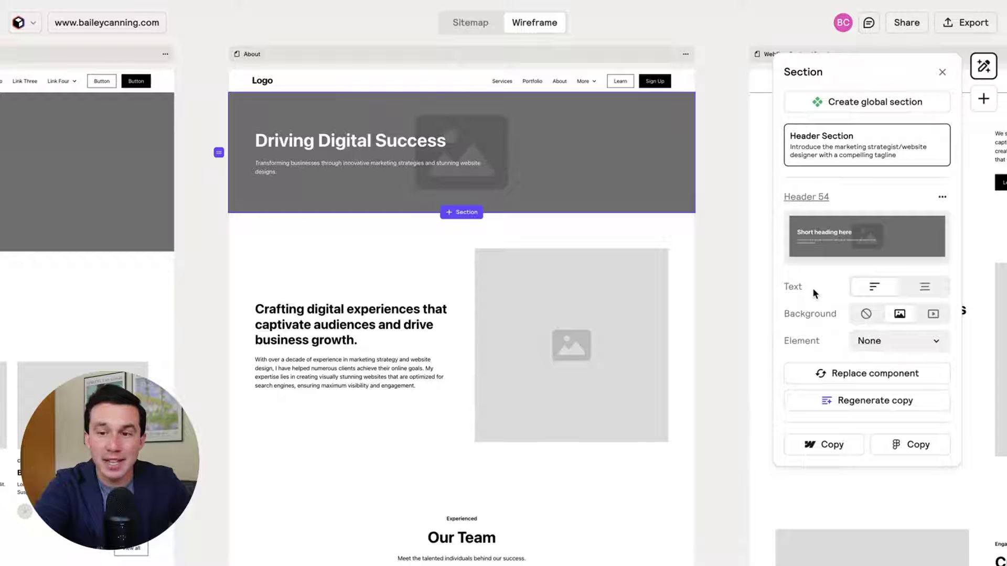
Step: View the copy generation settings for the About page's header section and close them
left_click(856, 407)
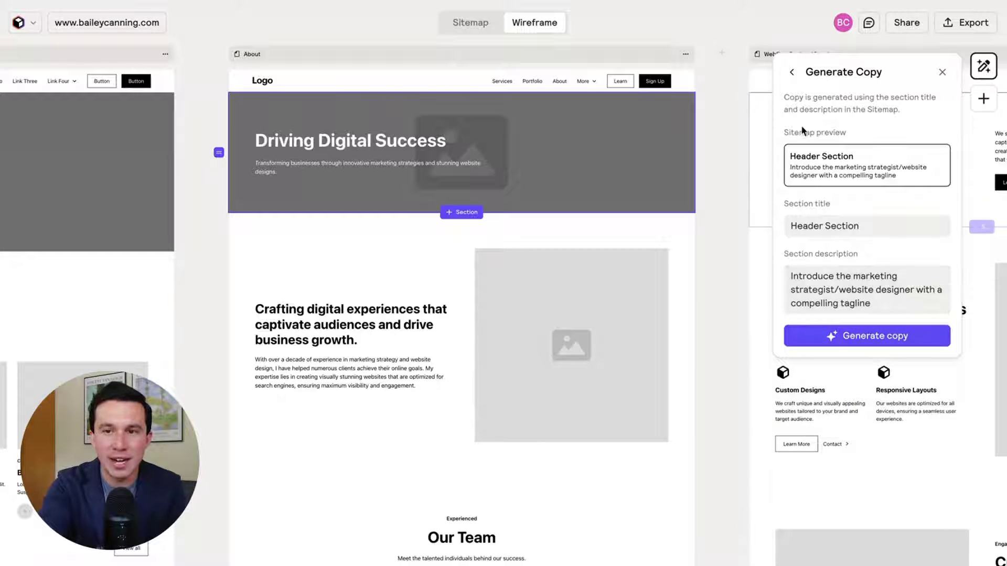
left_click(791, 75)
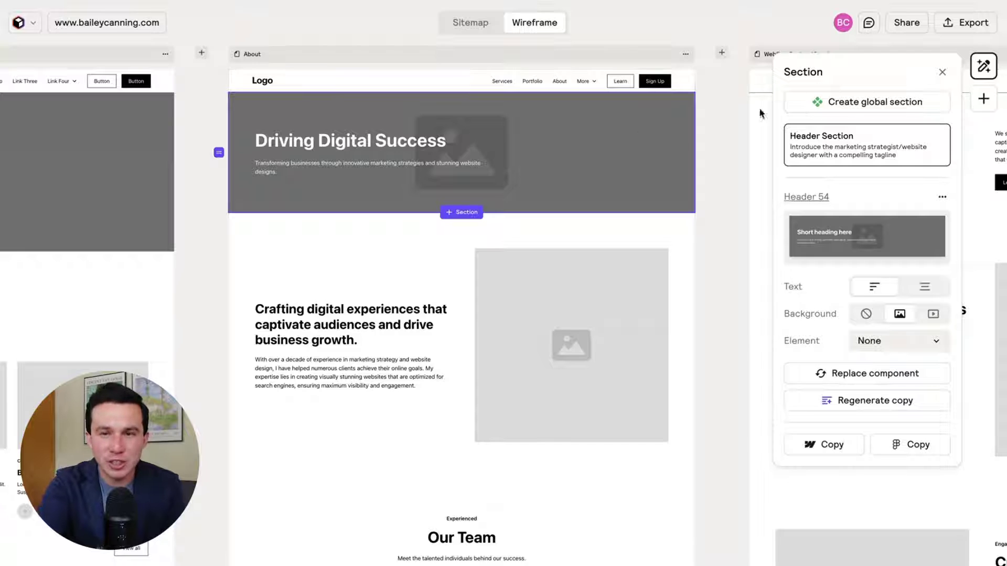
left_click(943, 74)
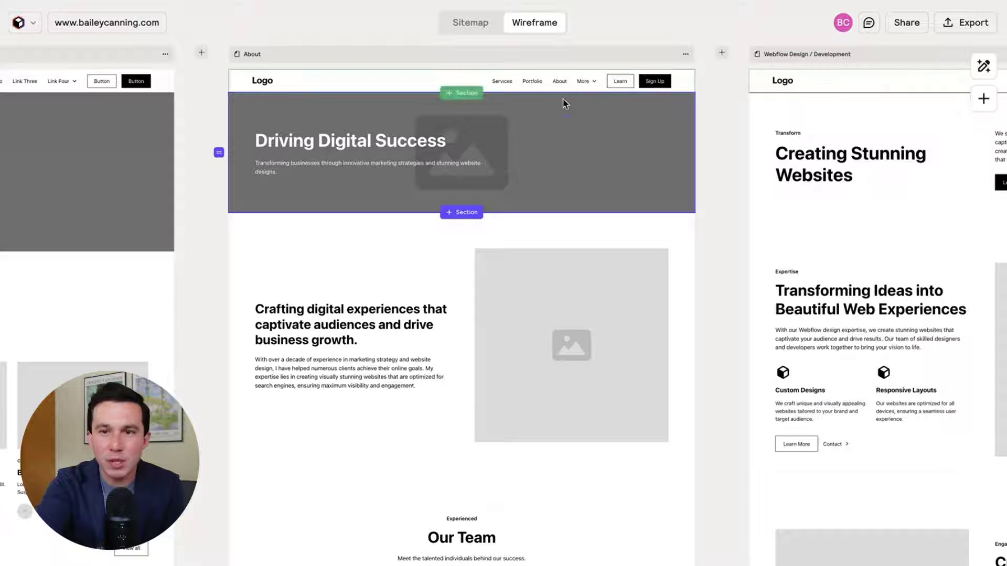
Step: Compare the suggested header components for the About page and replace its header section with Header 65
left_click(569, 215)
left_click(600, 162)
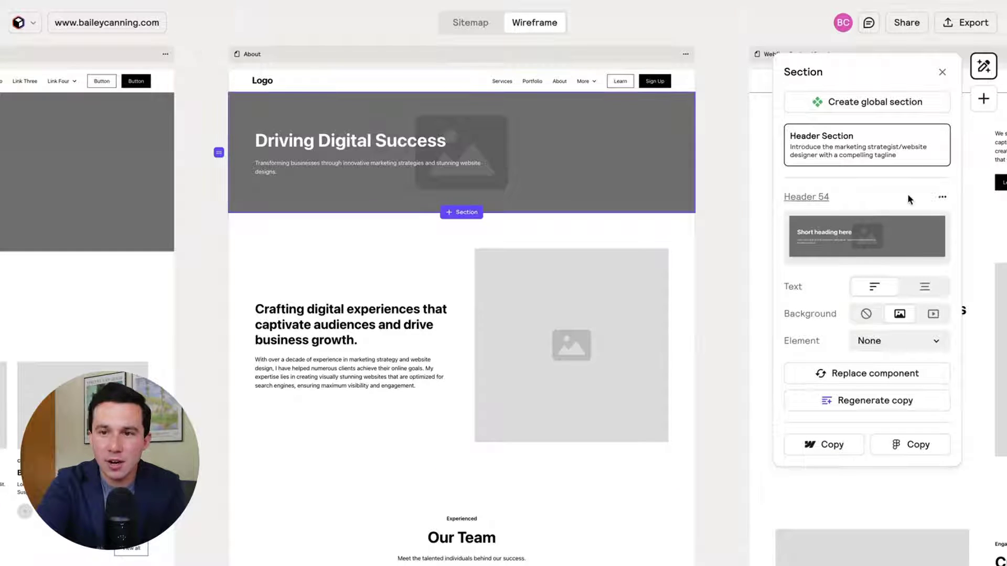
left_click(884, 374)
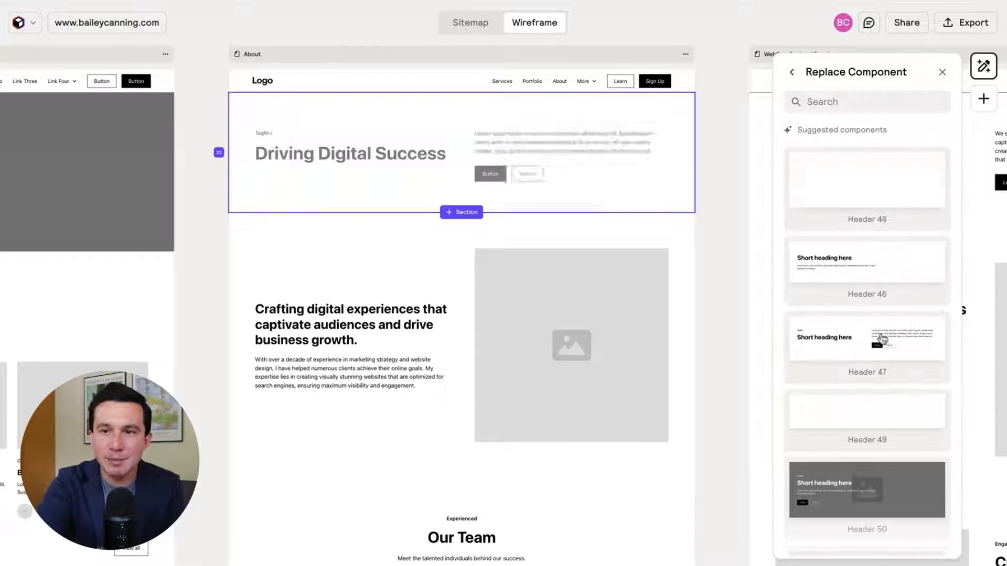
scroll(882, 335, "down", 3)
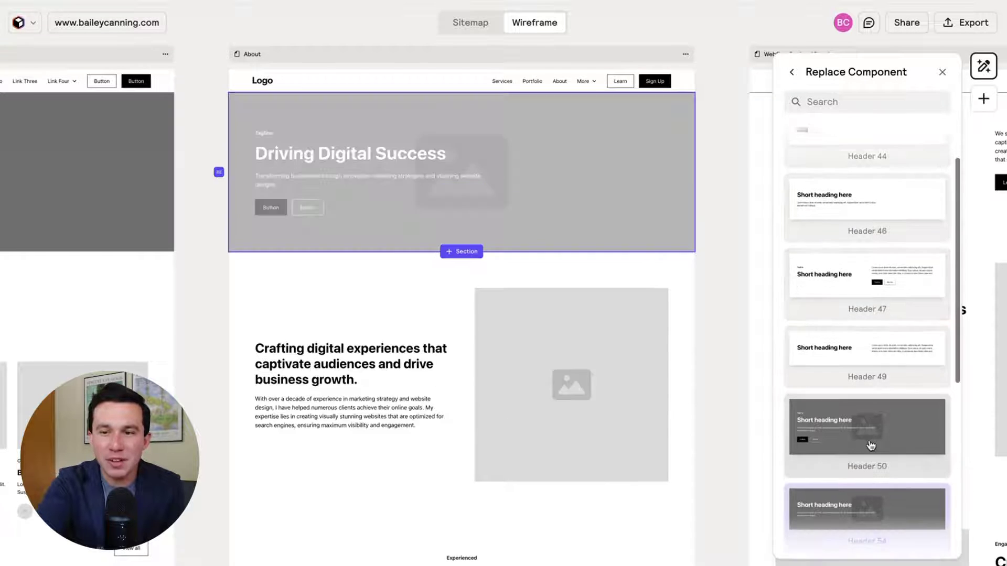
scroll(884, 383, "down", 5)
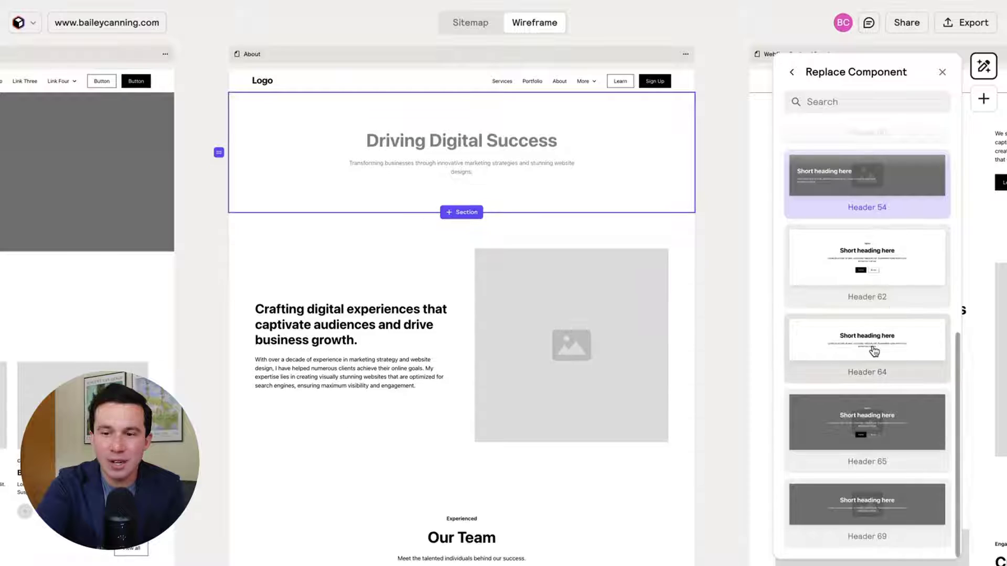
scroll(873, 351, "up", 8)
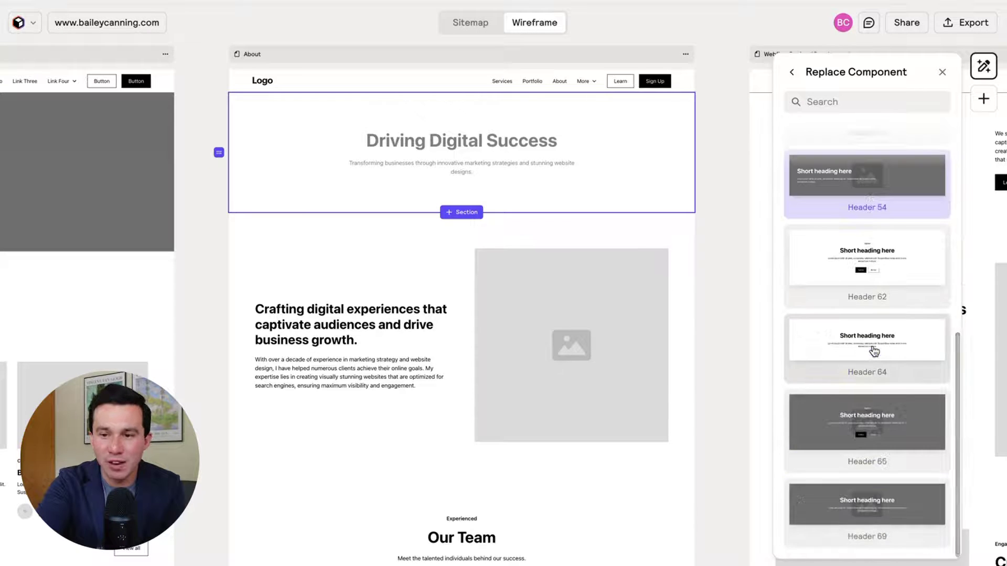
scroll(874, 352, "down", 5)
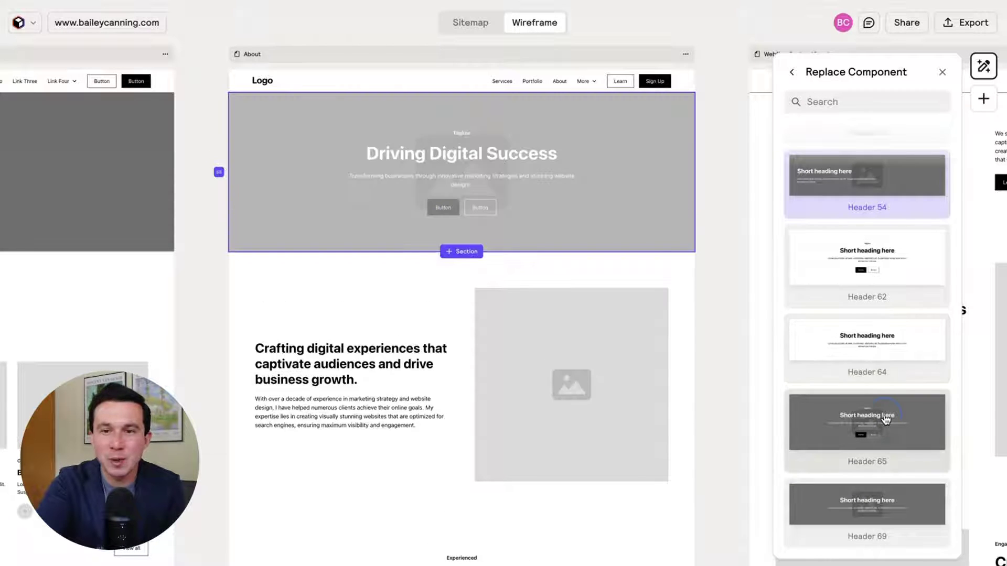
left_click(872, 416)
scroll(665, 327, "down", 2)
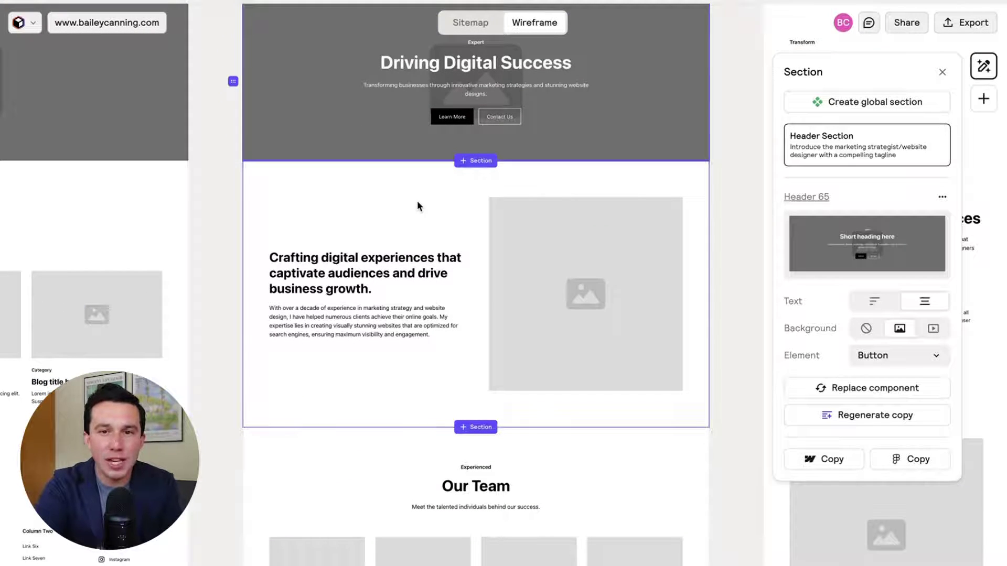
left_click(760, 363)
Step: In the sitemap, prompt the Digital Marketing page with "Create a service page for a digital marketing strategist around SEO, Paid Traffic, Email Marketing, and reporting and analytics"
scroll(760, 358, "down", 5)
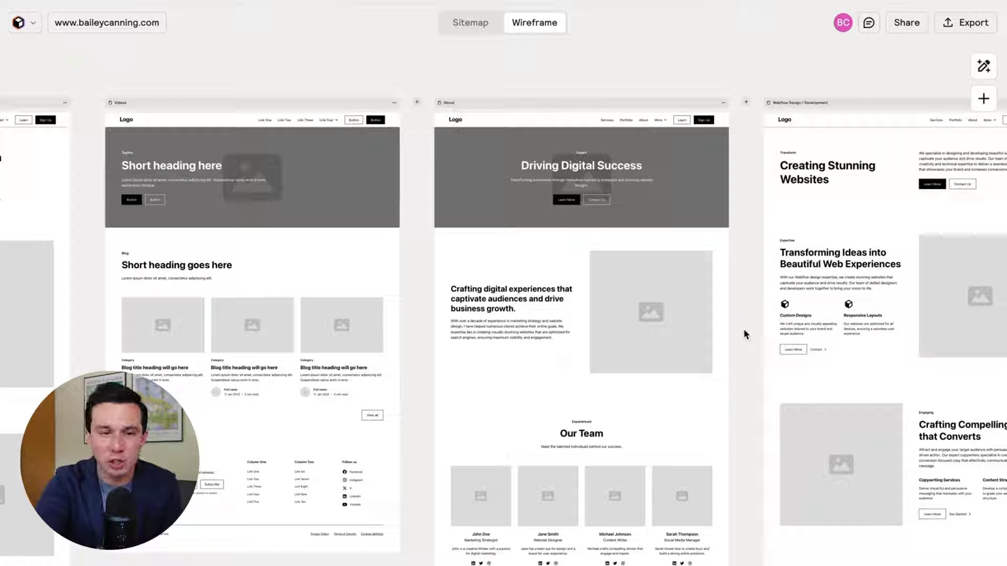
scroll(743, 328, "right", 5)
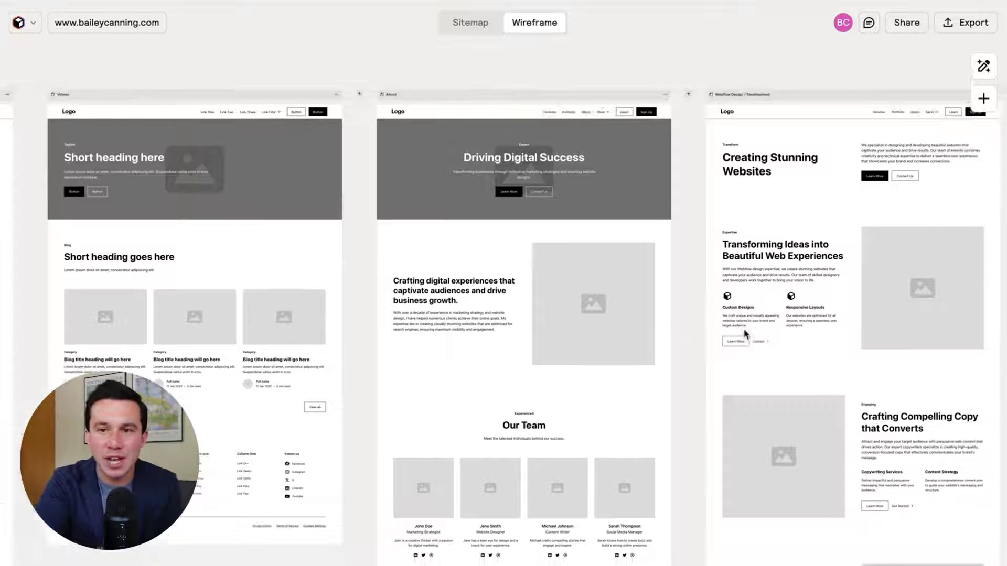
scroll(605, 214, "right", 3)
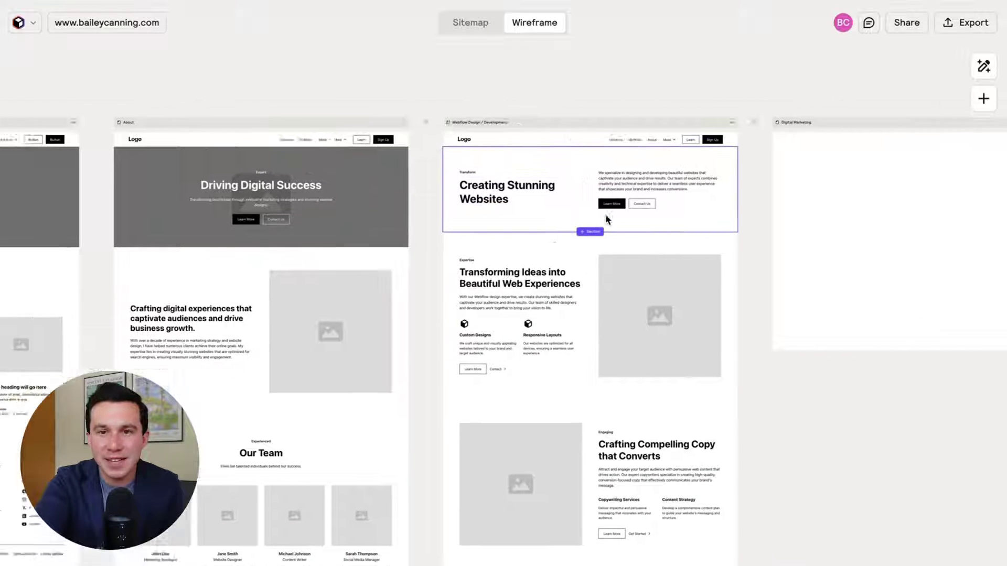
left_click(485, 33)
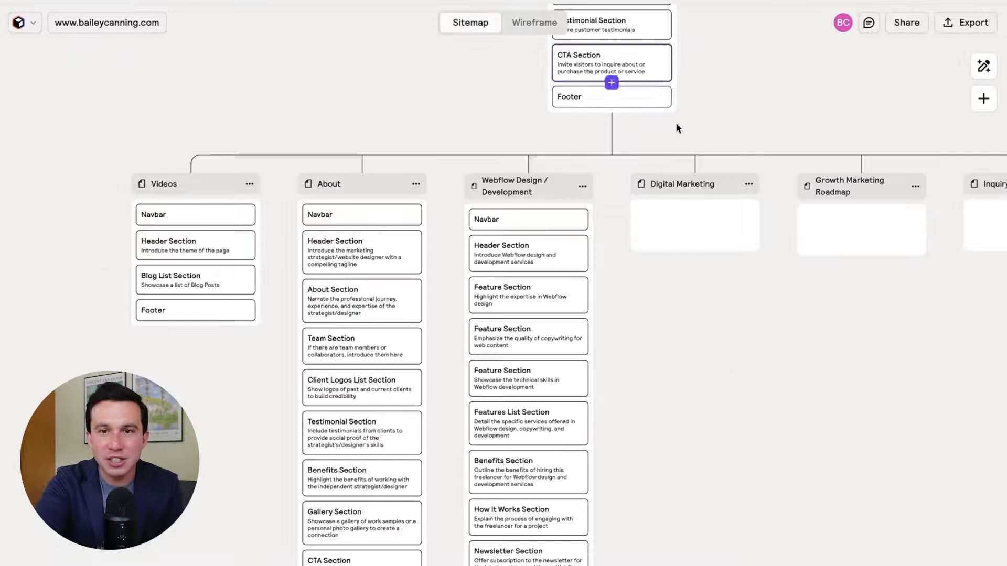
scroll(798, 362, "right", 5)
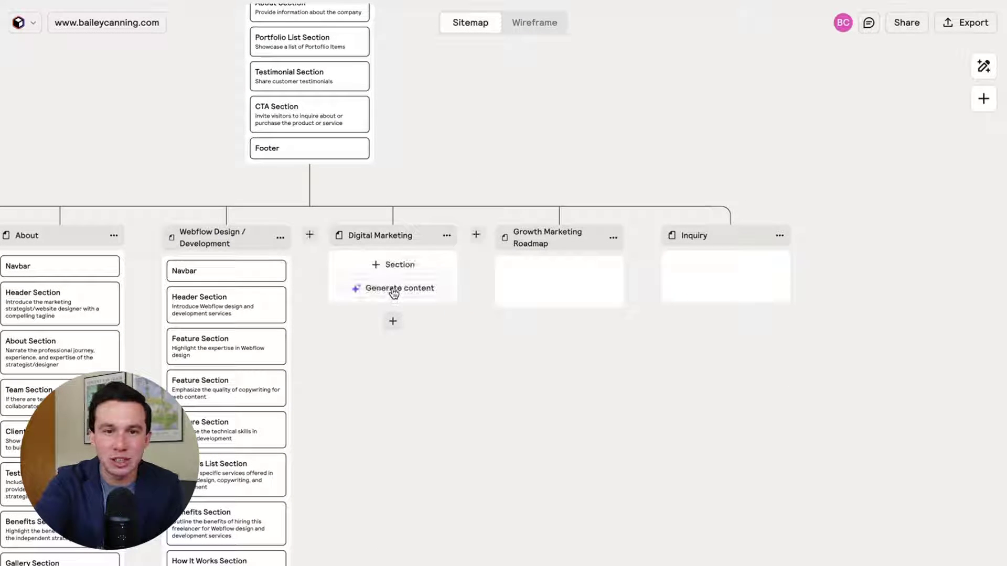
left_click(394, 294)
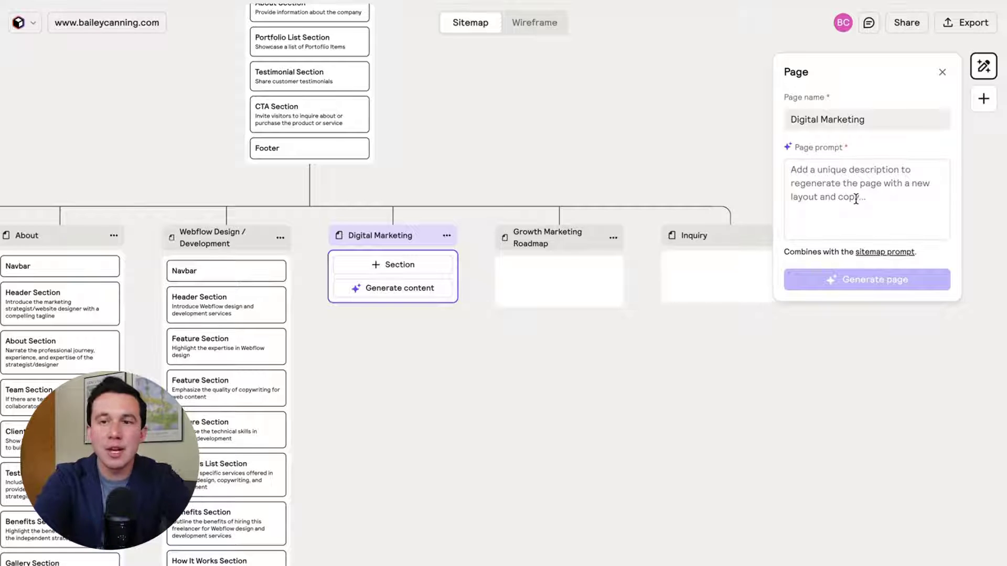
type("Create a service pa")
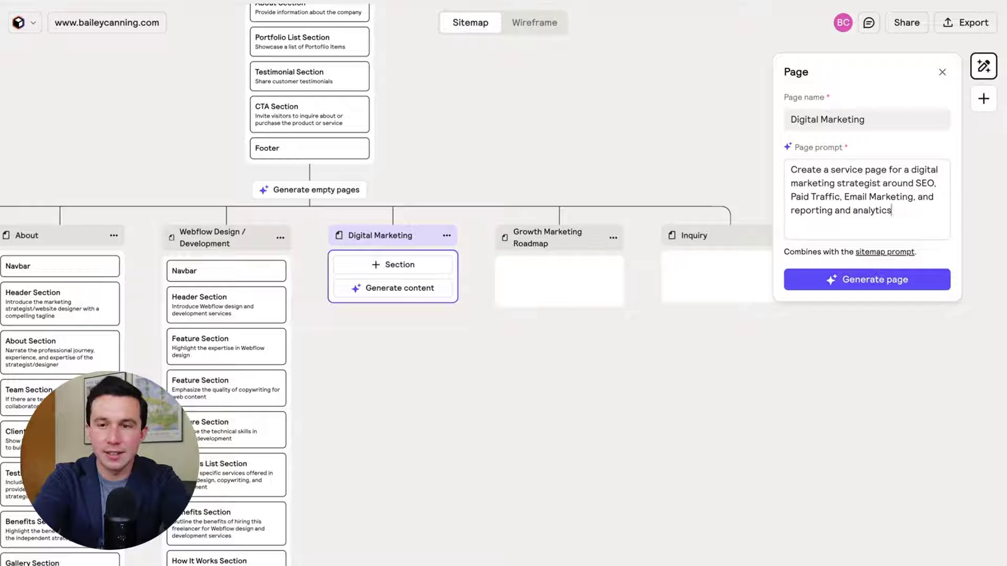
Step: Generate the Digital Marketing page's sections from its prompt and check them in the sitemap
left_click(874, 280)
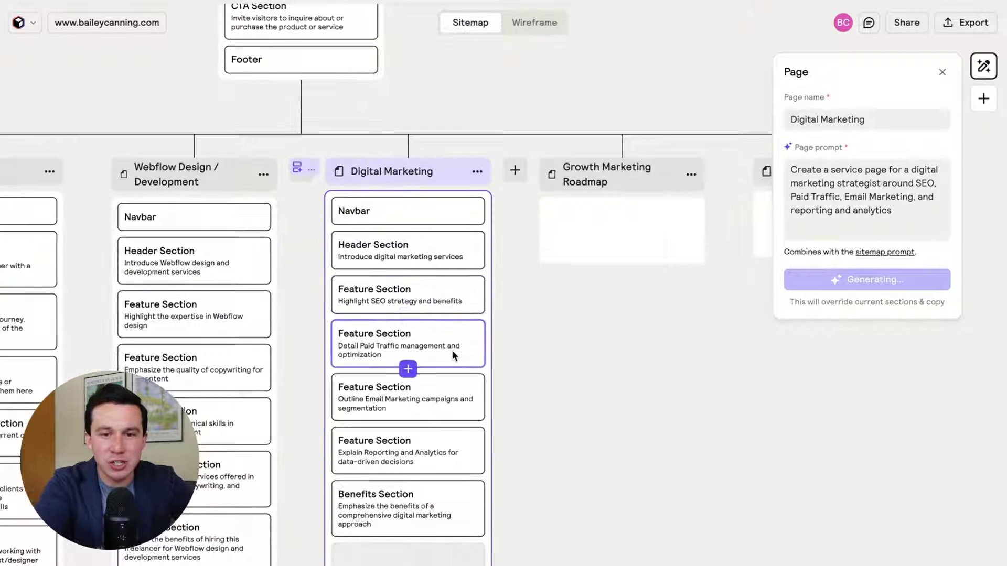
scroll(449, 417, "down", 5)
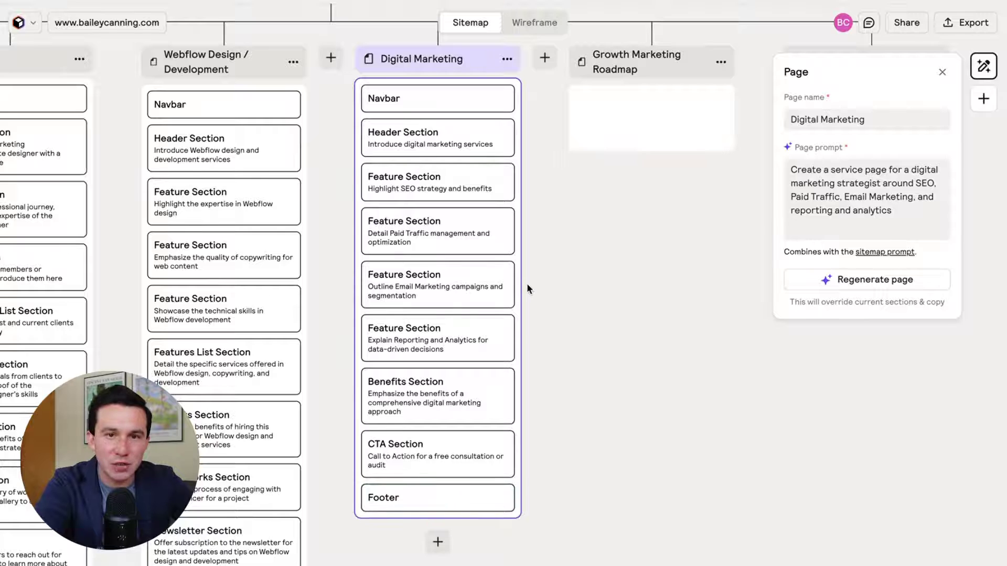
scroll(526, 283, "up", 1)
scroll(527, 283, "down", 2)
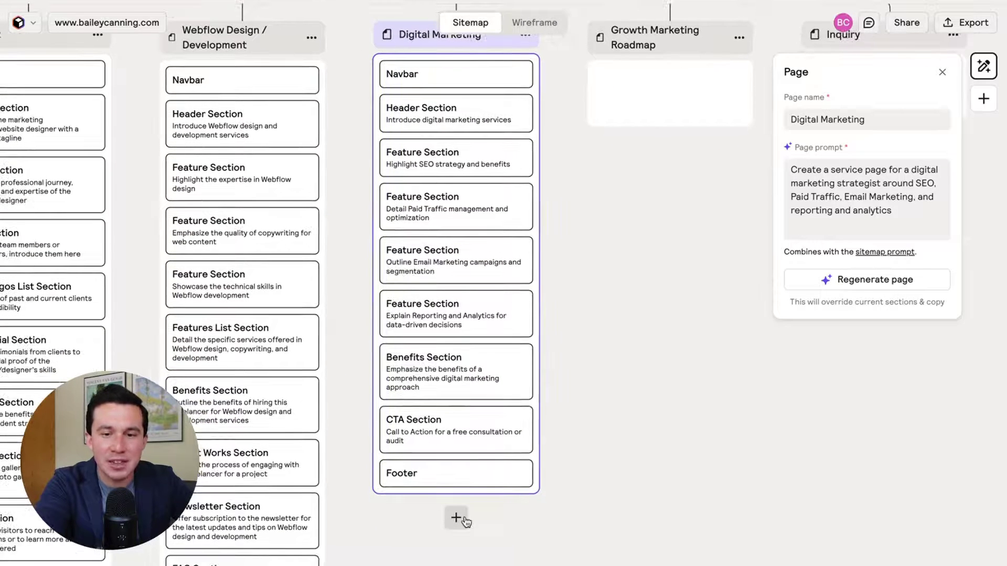
Step: Add a Portfolio List section to the Digital Marketing page between the reporting and analytics Feature Section and the Benefits Section
left_click(456, 489)
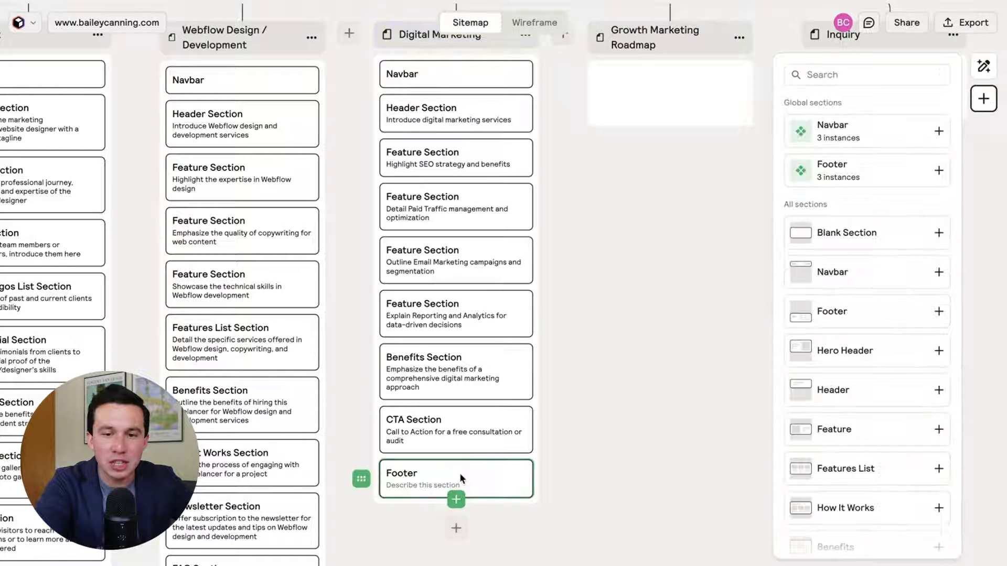
left_click(565, 442)
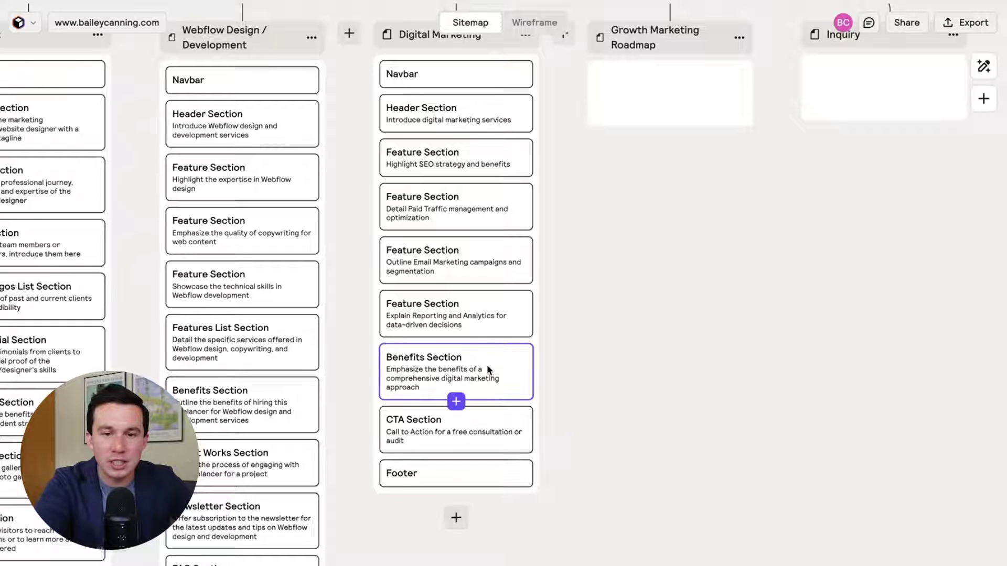
left_click(456, 339)
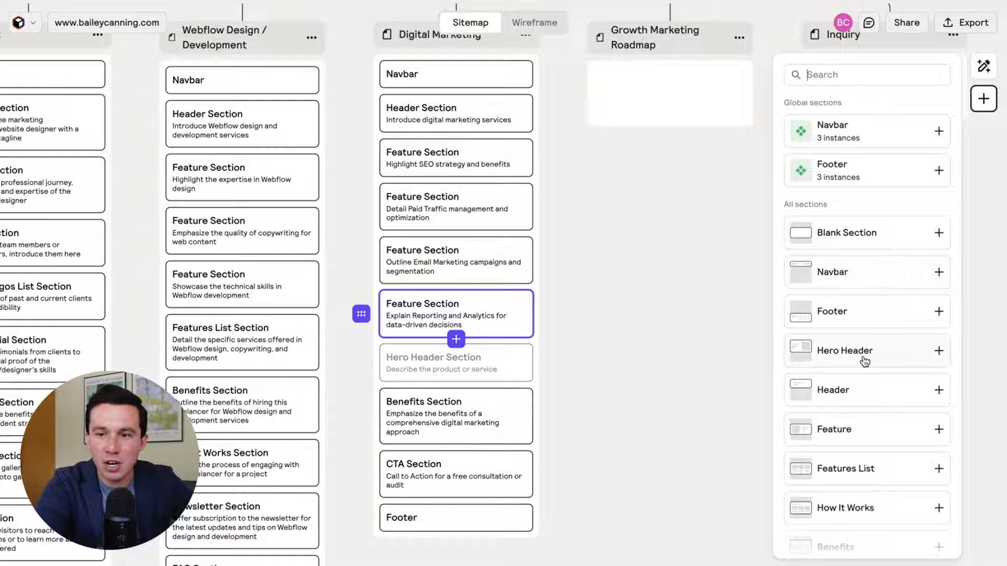
scroll(862, 357, "down", 10)
scroll(864, 362, "down", 5)
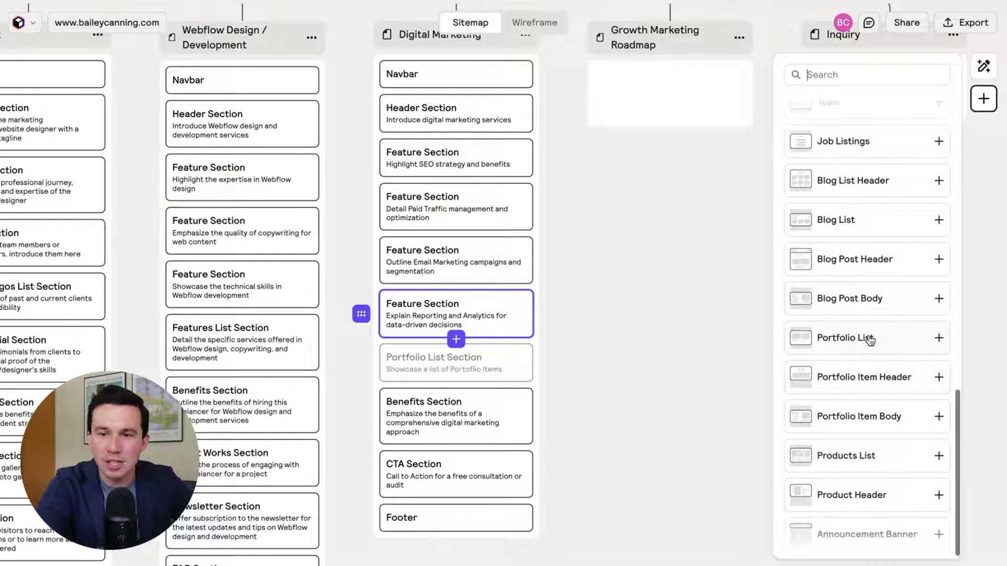
left_click(866, 338)
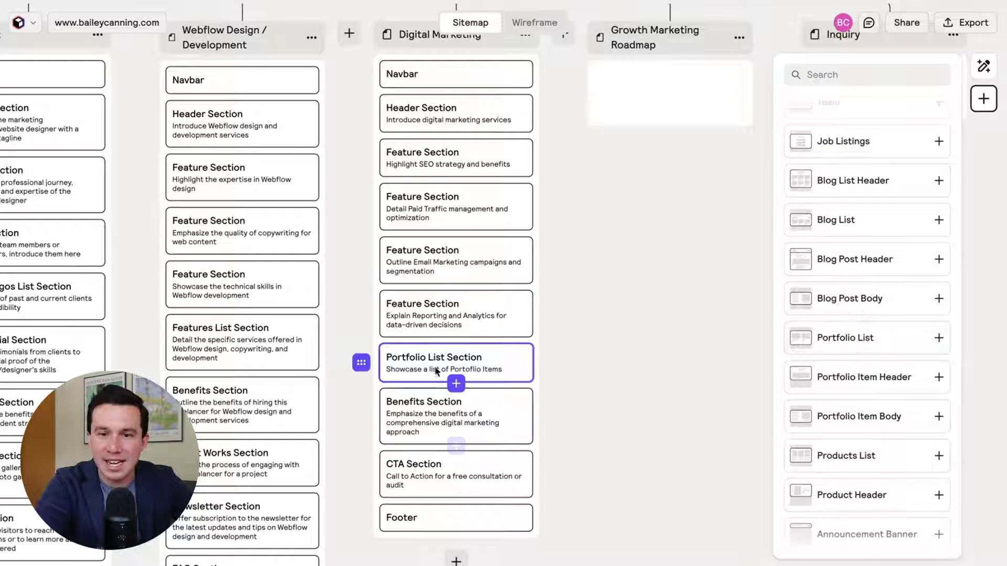
left_click(637, 325)
Step: Prompt the Inquiry page with "Create a very simple contact page for potential clients to get in touch about a project"
scroll(637, 323, "up", 5)
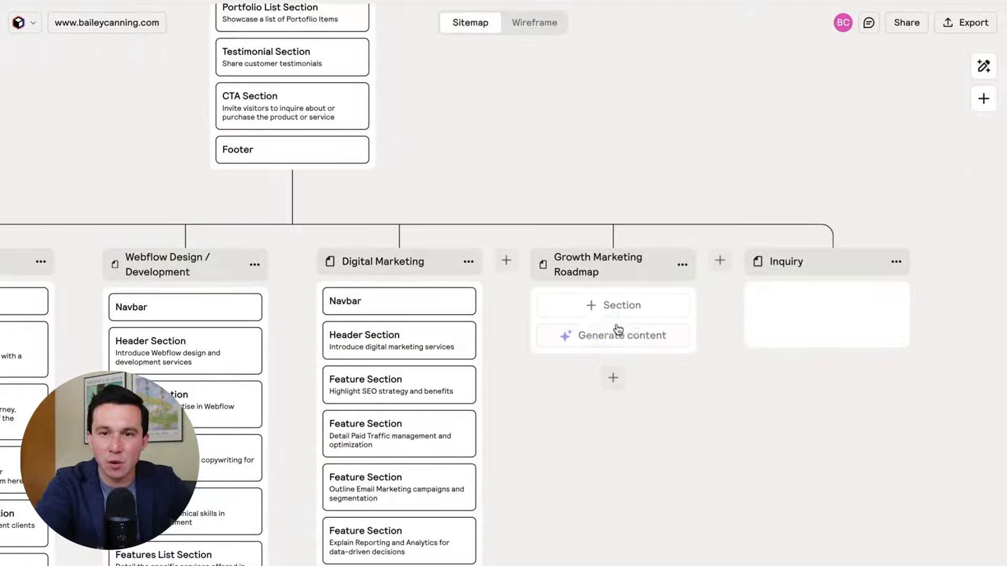
scroll(630, 271, "right", 3)
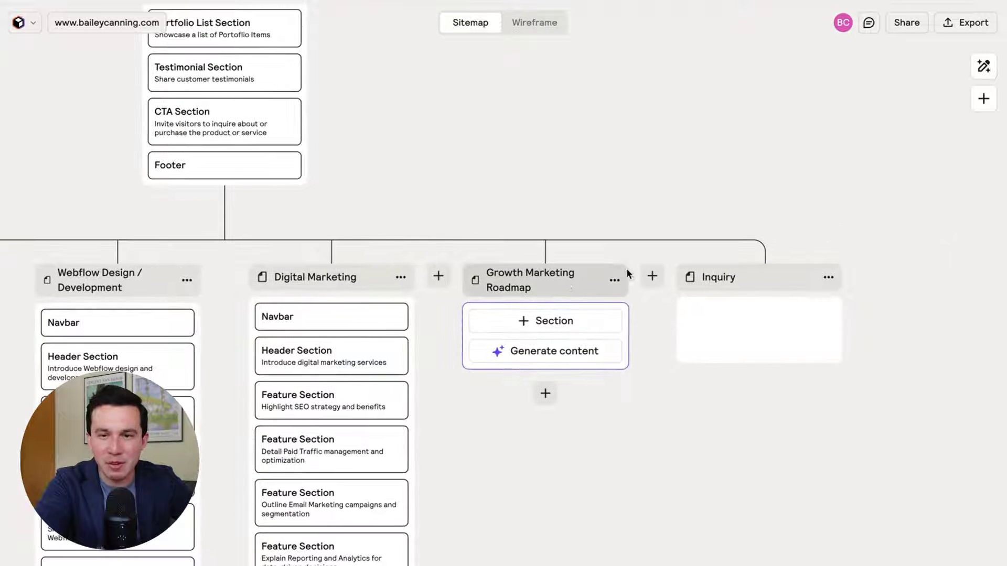
left_click(788, 346)
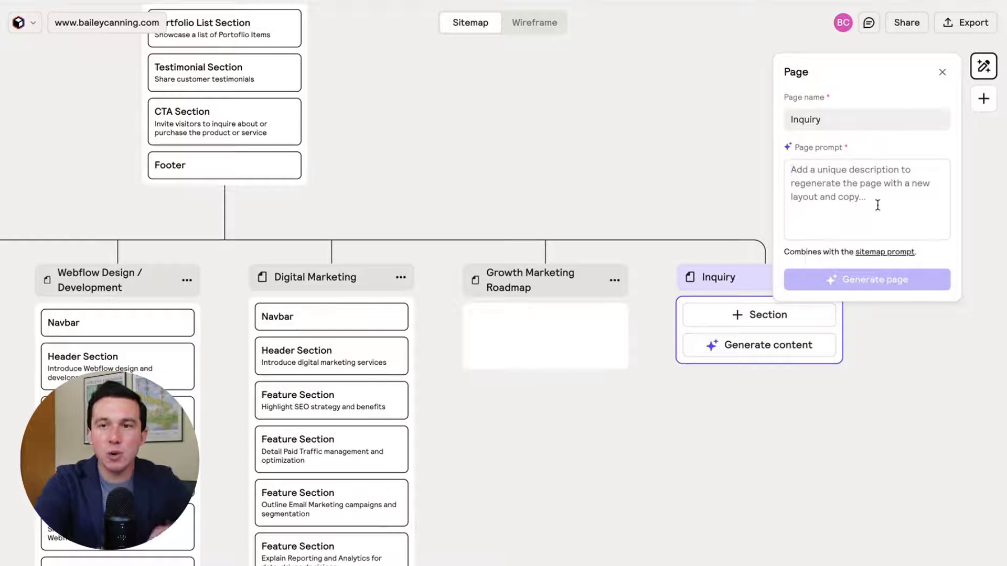
type("Create a very simple")
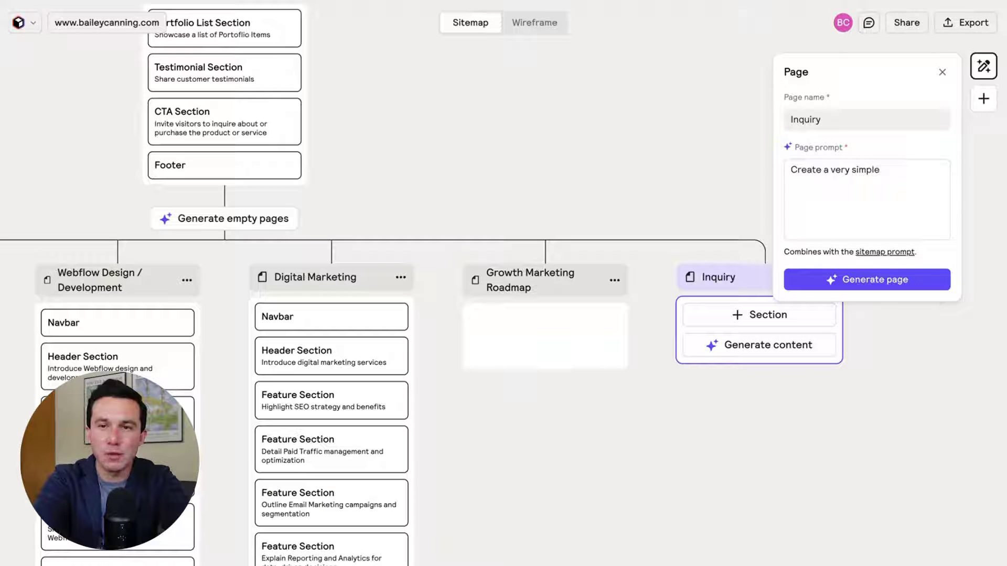
type("contact")
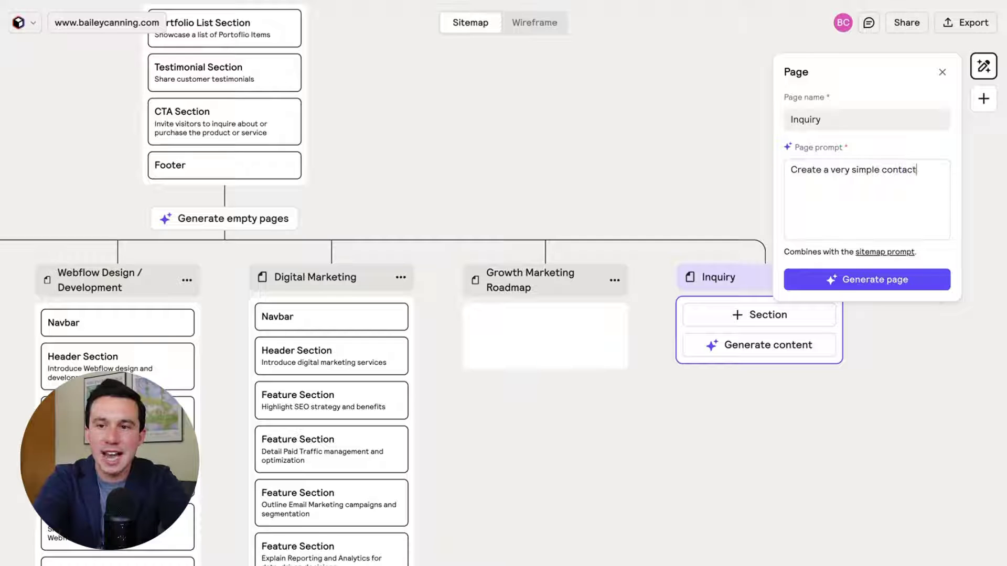
type(" page for")
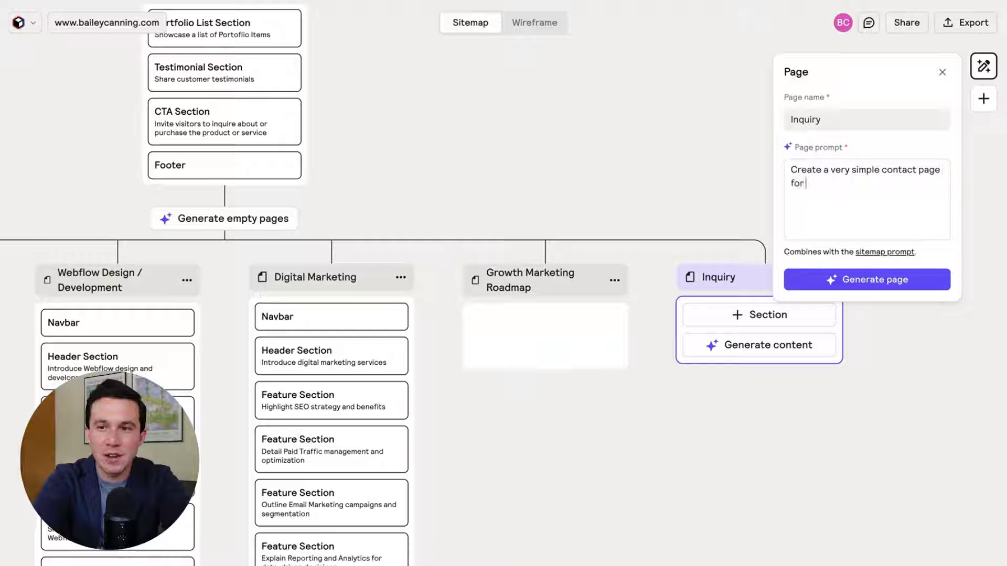
type(" a")
key("BackSpace")
type("potential")
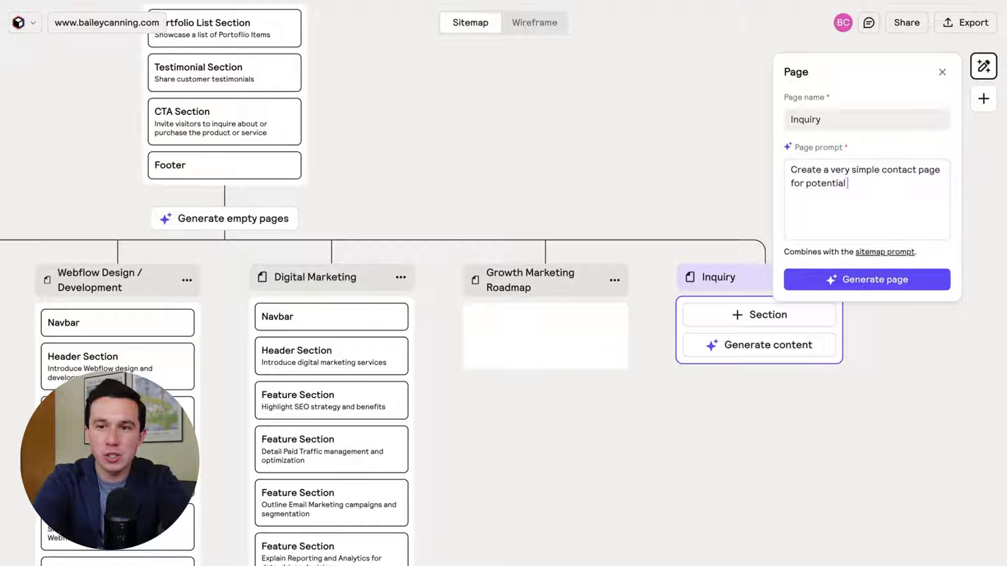
type(" clients to get in to")
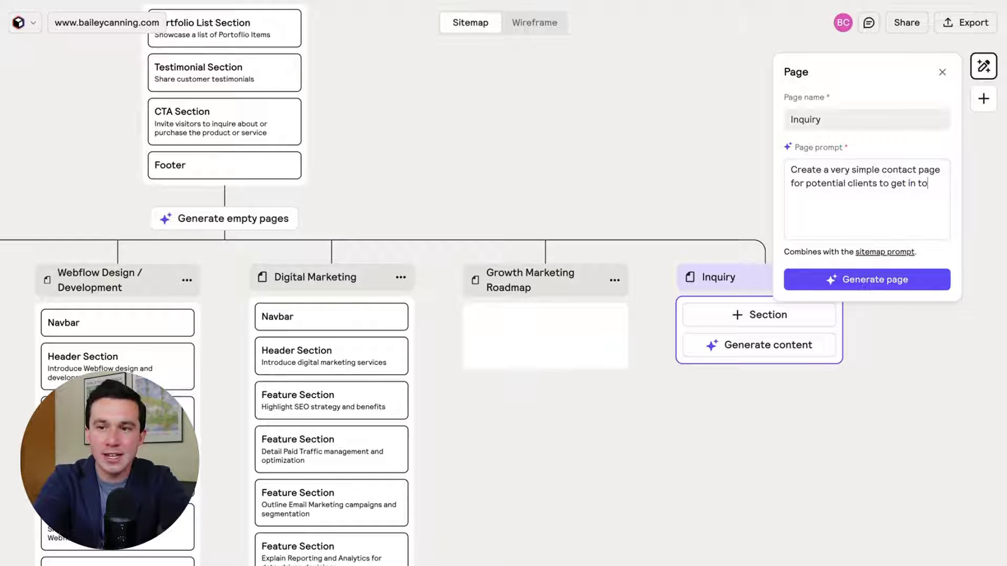
type("uch about a project")
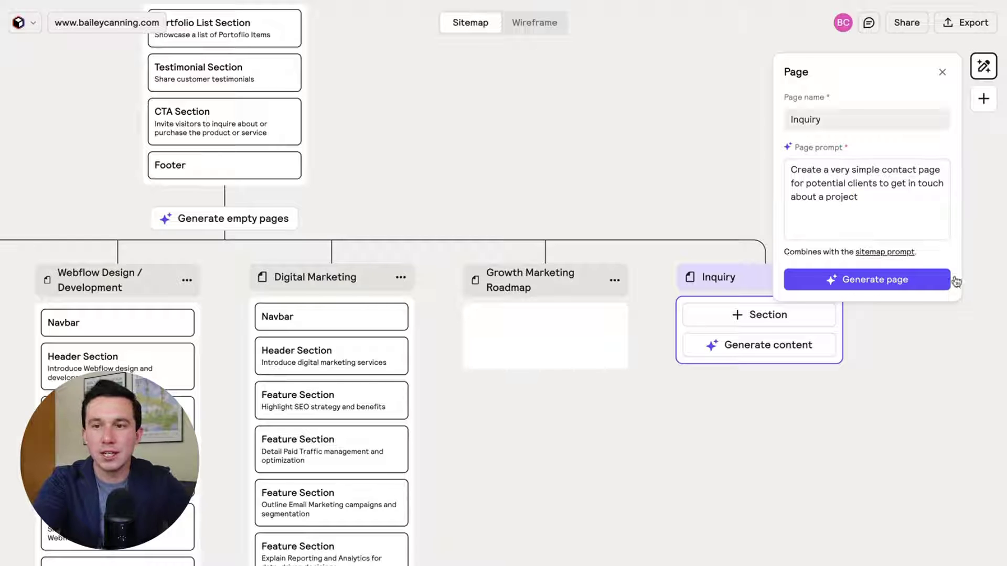
Step: Generate the Inquiry page's sections from its prompt and review them in the sitemap
left_click(897, 278)
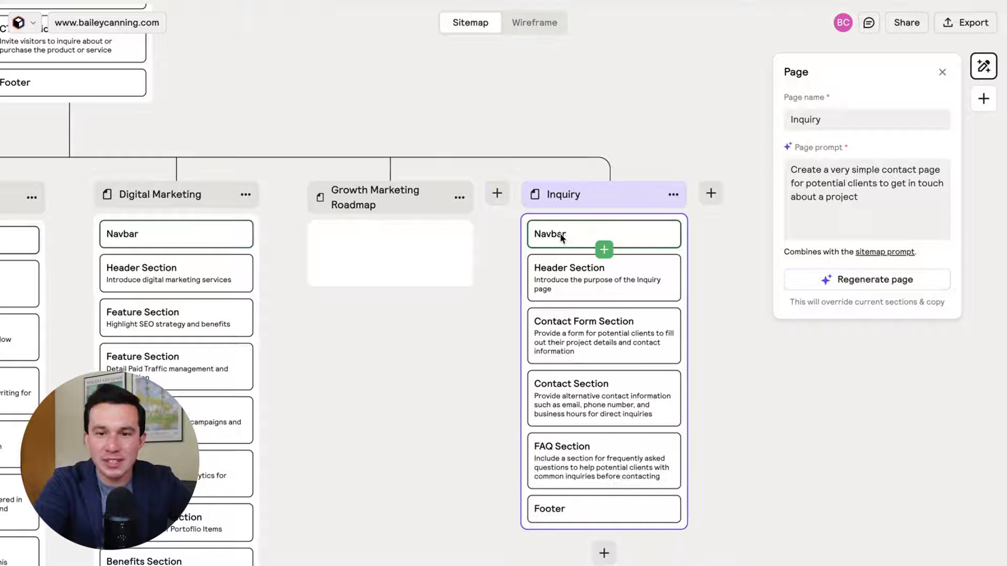
mouse_move(575, 507)
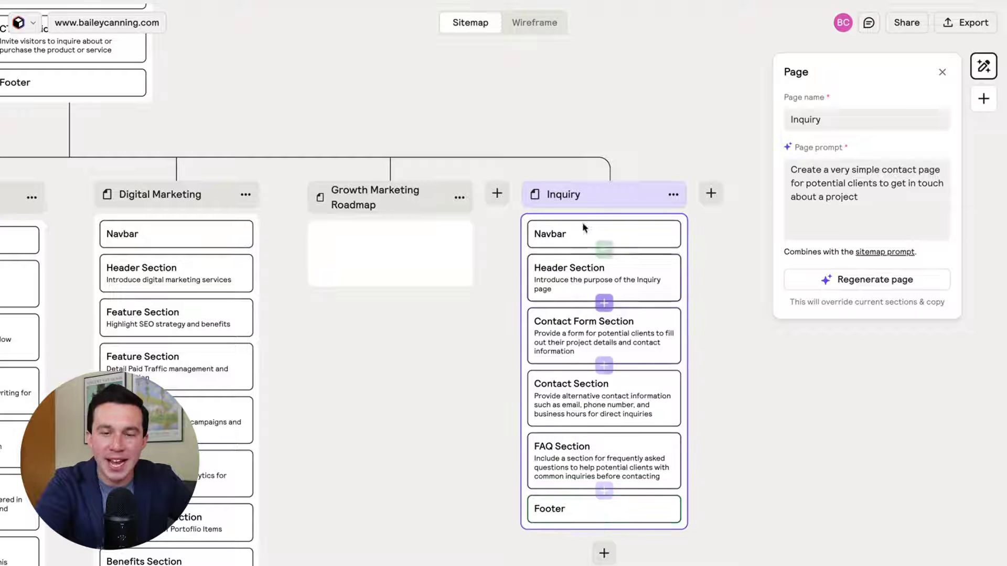
mouse_move(366, 240)
scroll(367, 240, "left", 10)
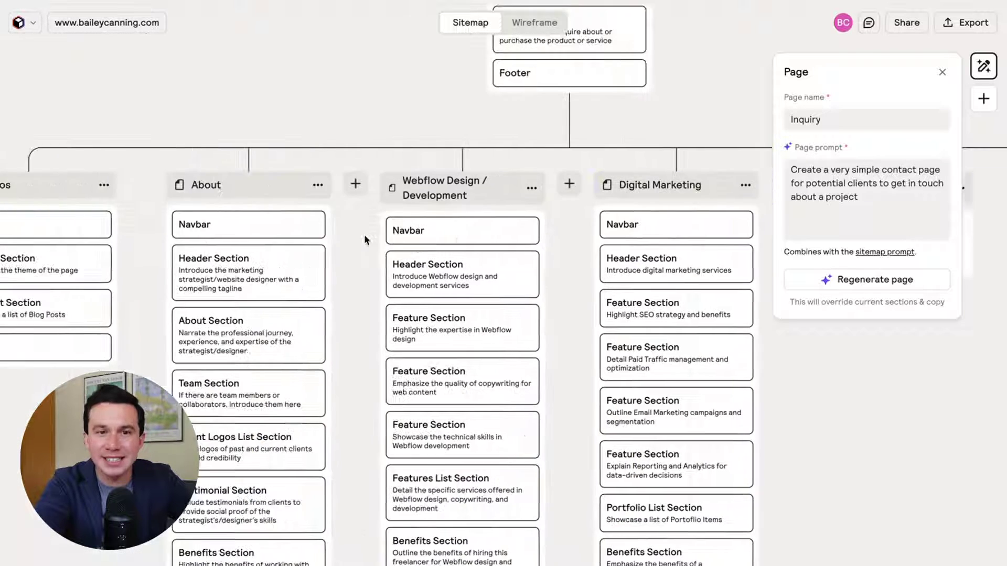
scroll(366, 240, "right", 15)
scroll(365, 240, "right", 2)
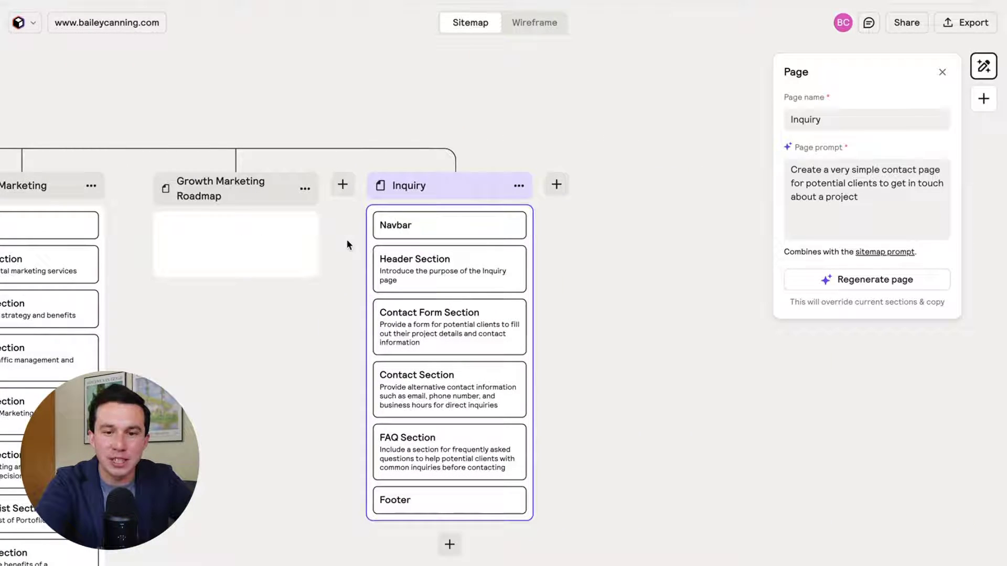
mouse_move(463, 255)
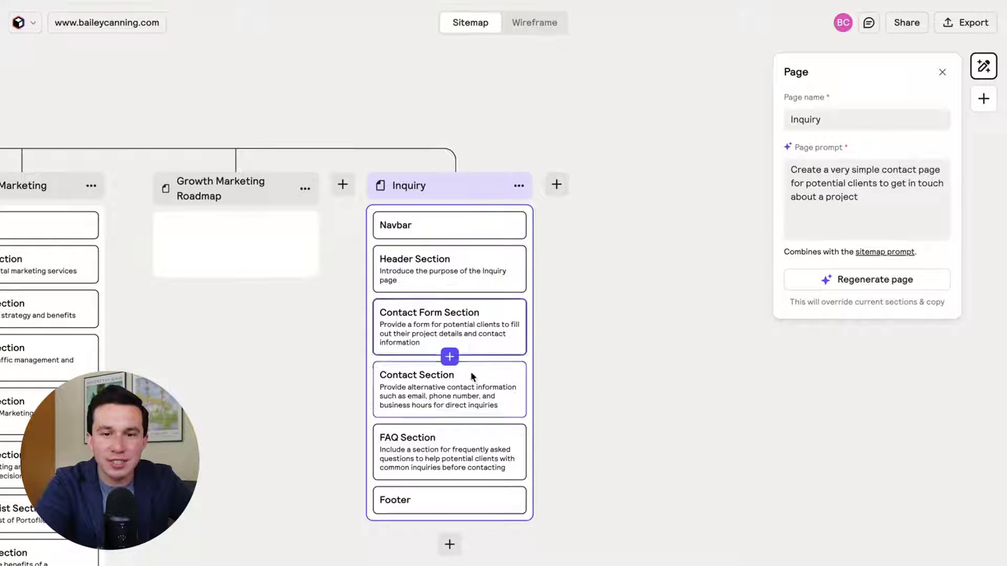
mouse_move(473, 401)
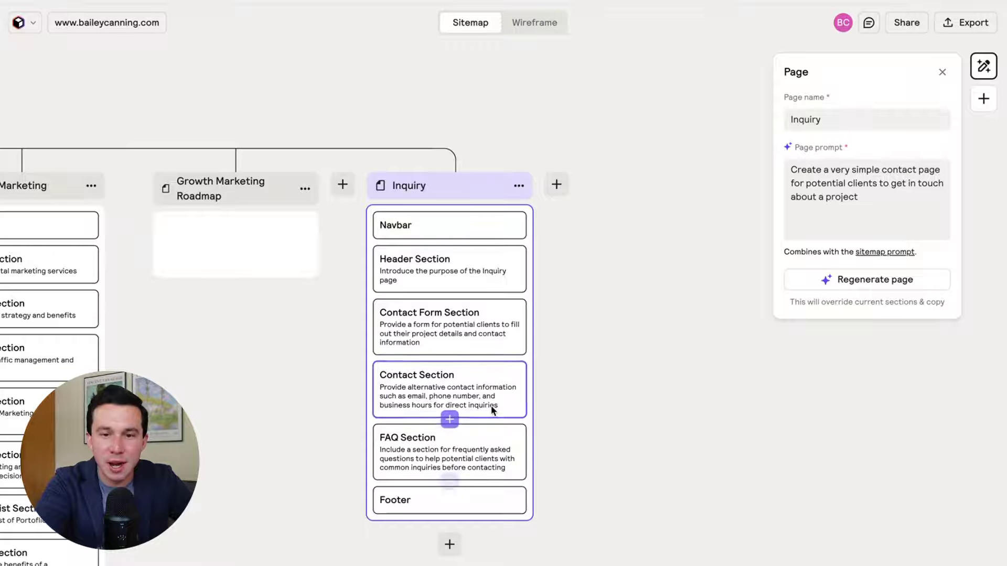
scroll(491, 407, "up", 3)
scroll(493, 419, "down", 1)
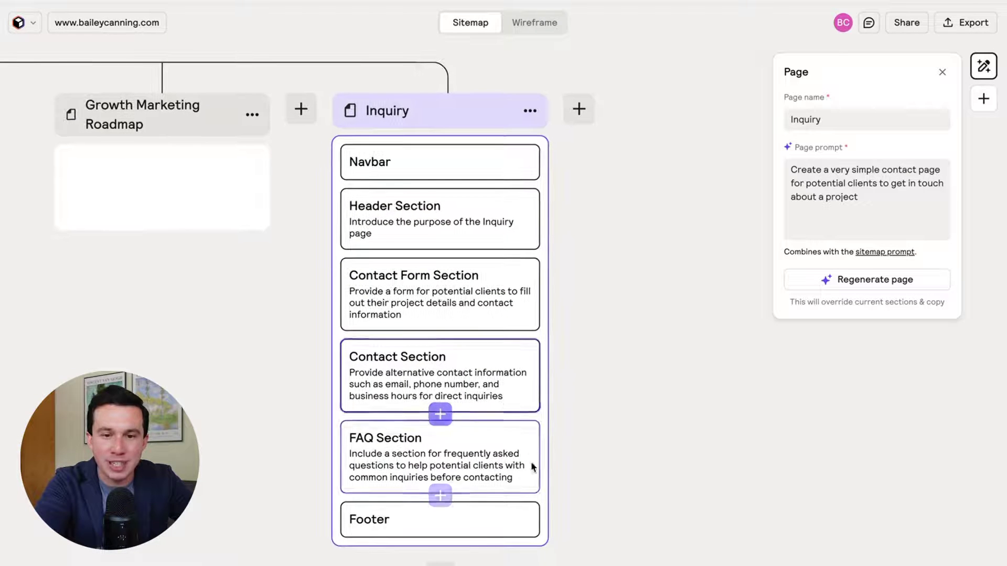
Step: Start the Growth Marketing Roadmap page's prompt with "Create a service page promoting. a diagnostic growth marketing offer that is a micro engagement"
left_click(291, 332)
scroll(291, 332, "down", 3)
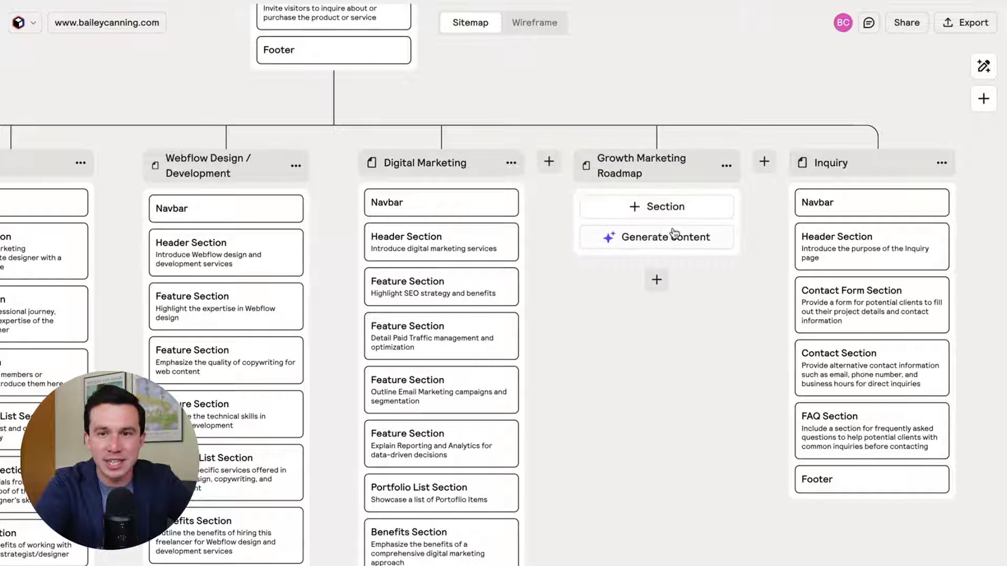
left_click(670, 234)
left_click(867, 188)
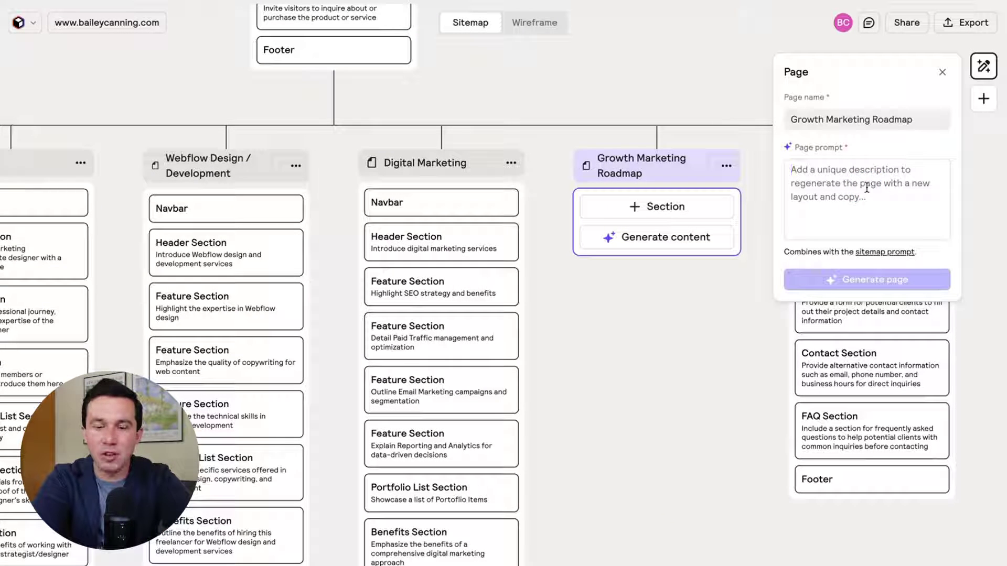
type("Create a service")
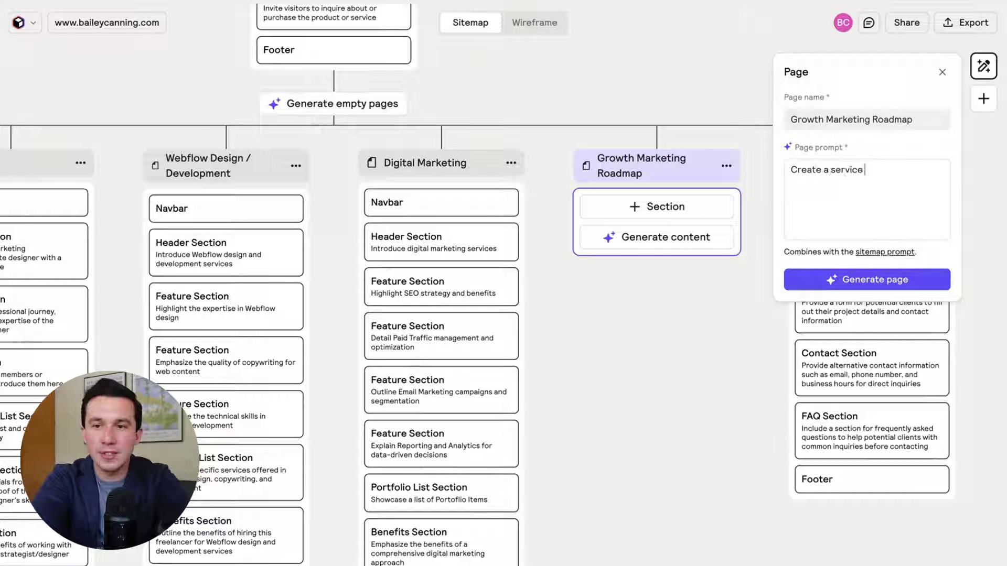
type(" page promoting. agr")
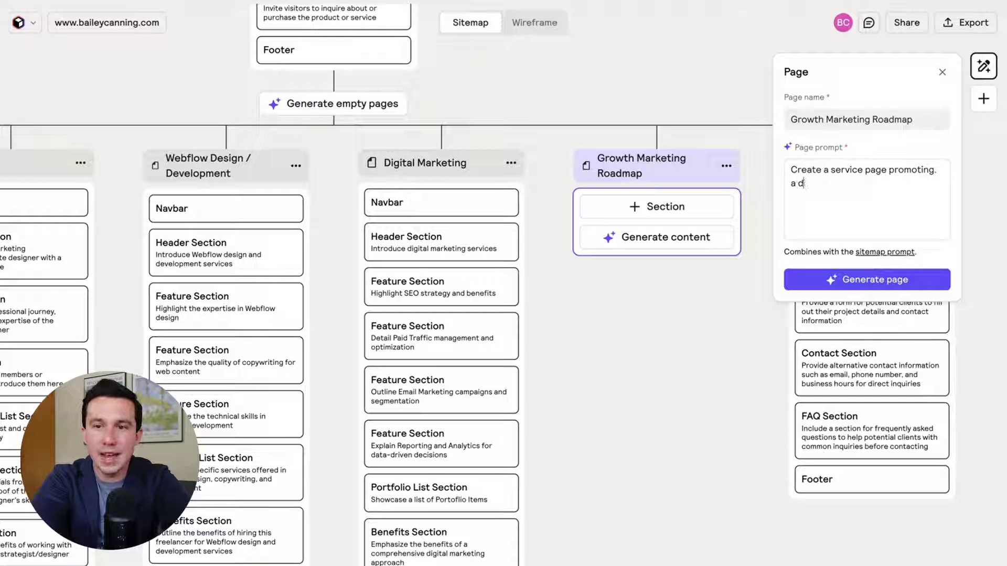
type("stic growth marketing")
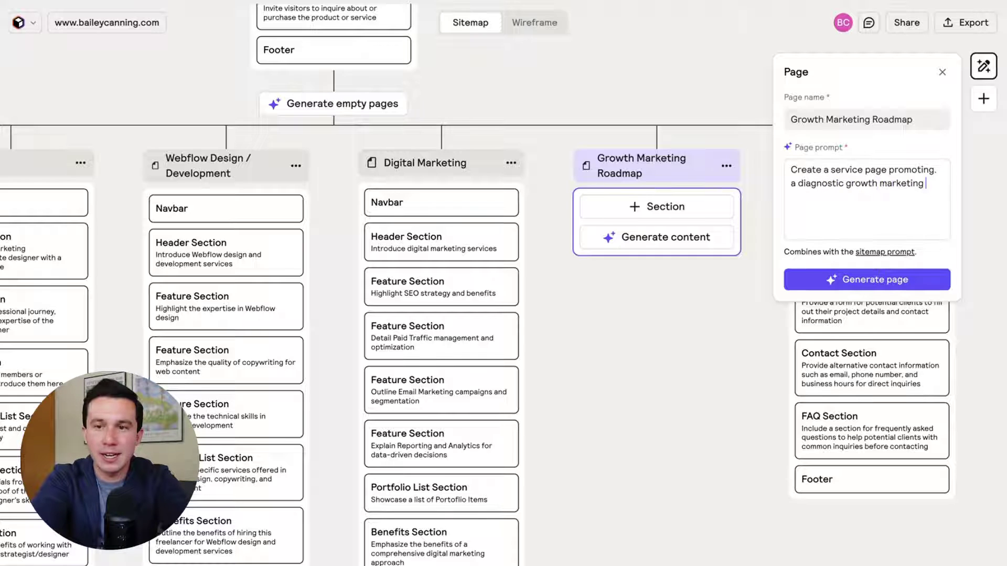
type(" offer that")
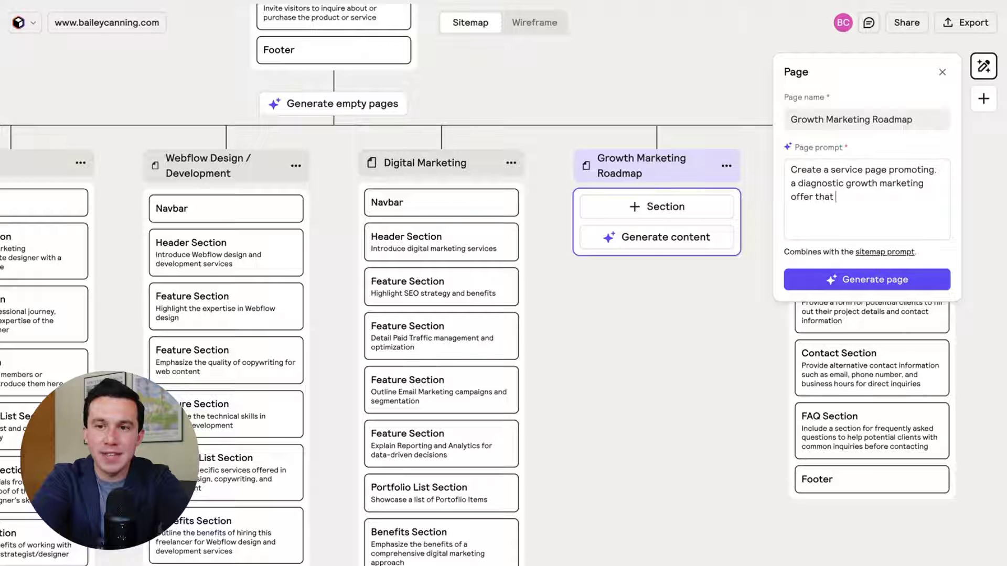
type(" is a micro enga")
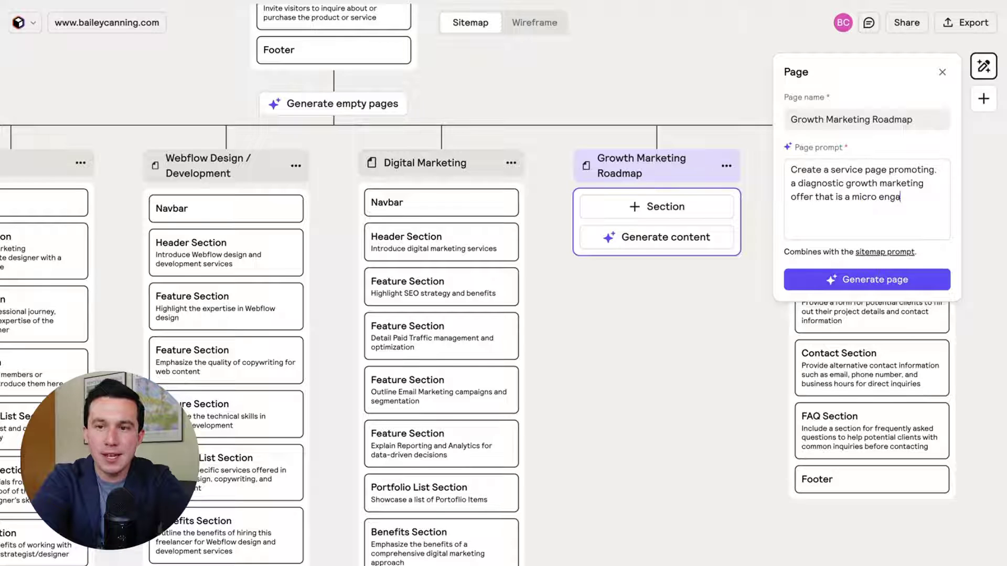
type("gement (essent")
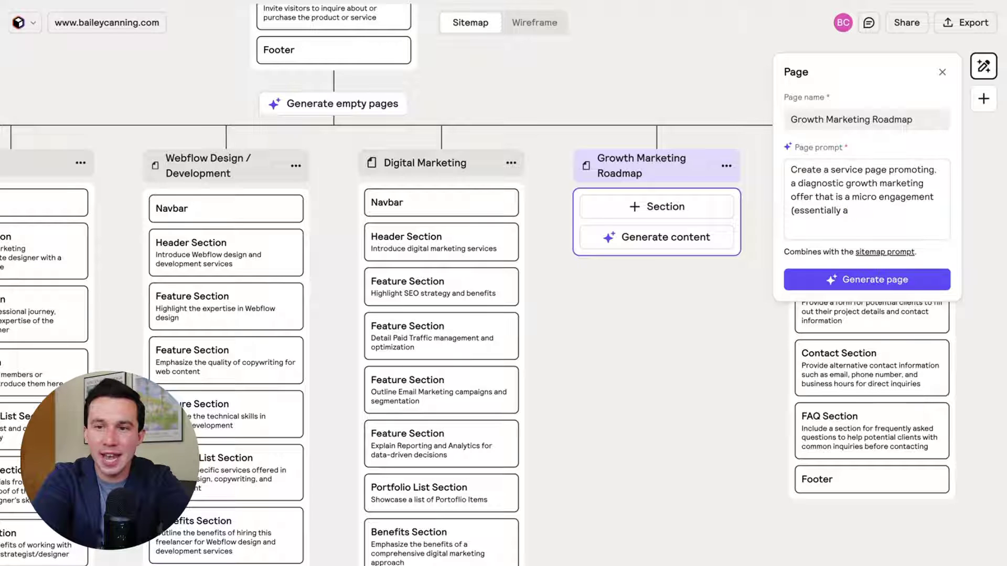
Step: Continue the Growth Marketing Roadmap page's prompt with "(essentially the strategy phase of a website project) that offers them research &"
type("ially the strateg")
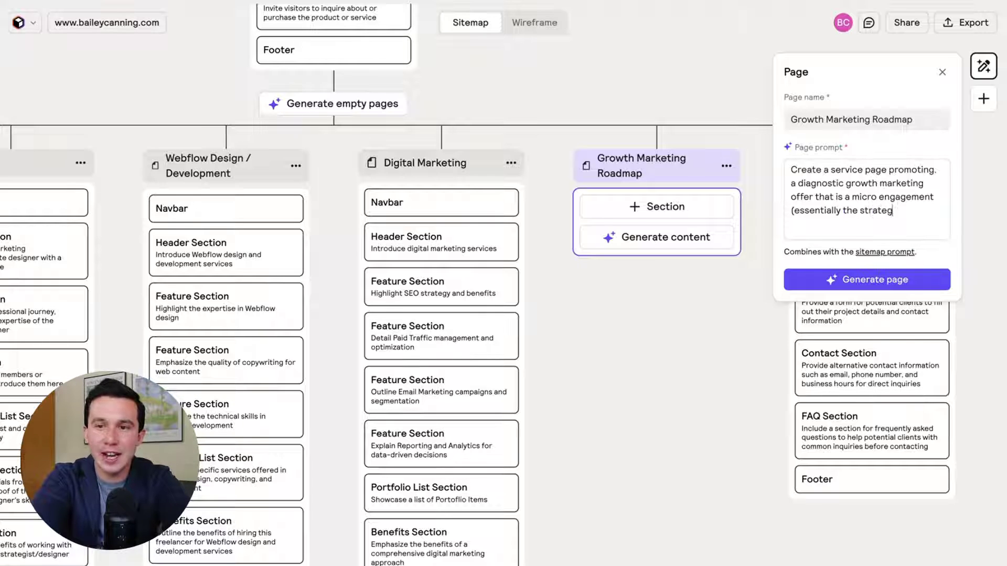
type("y phase of a website ")
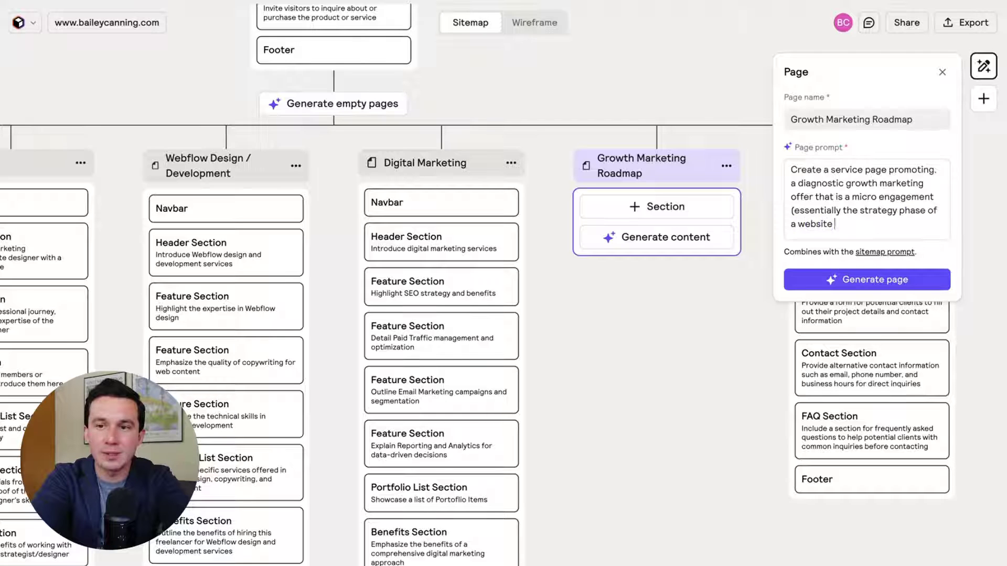
type("project) t")
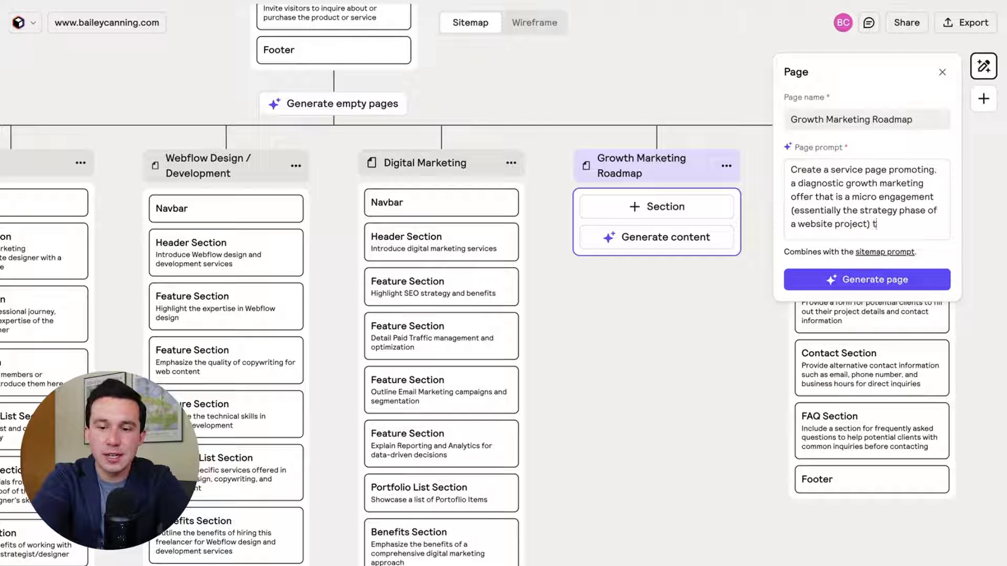
type("hat offers them")
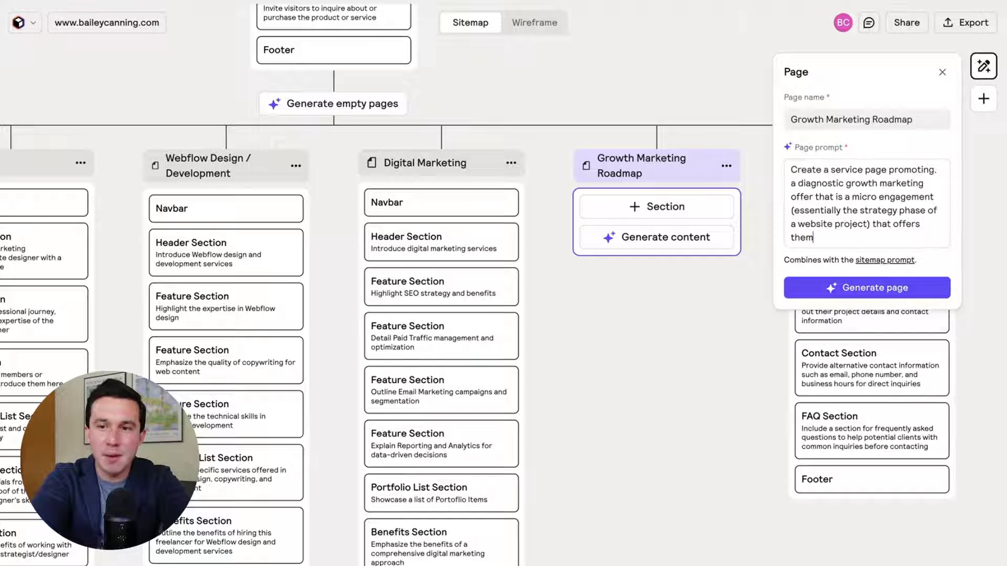
type(" research & ")
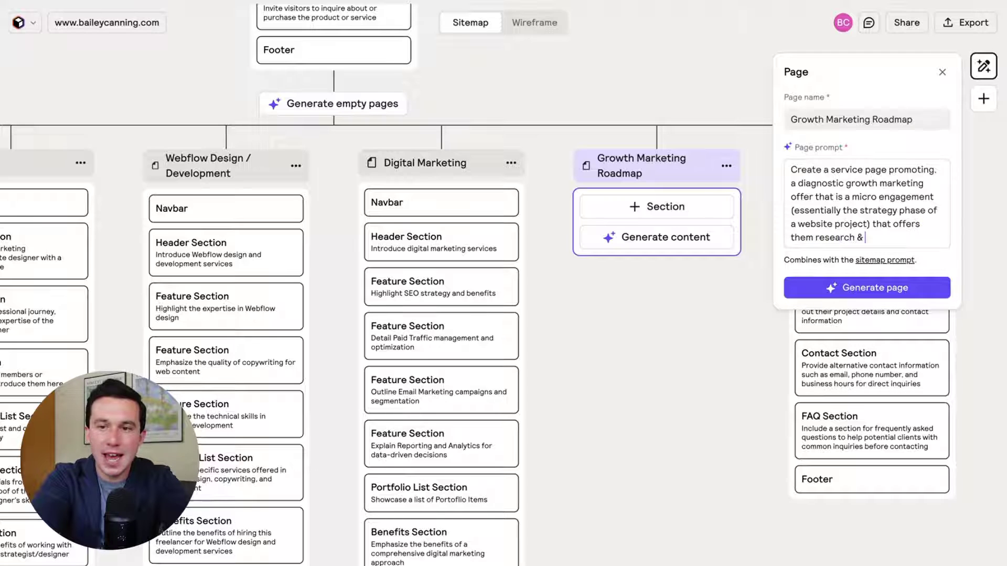
Step: Extend the page prompt with "analysis on their business, competitors, website/marketing analytics, website audit,"
type("analysis on their business, competitors, webs")
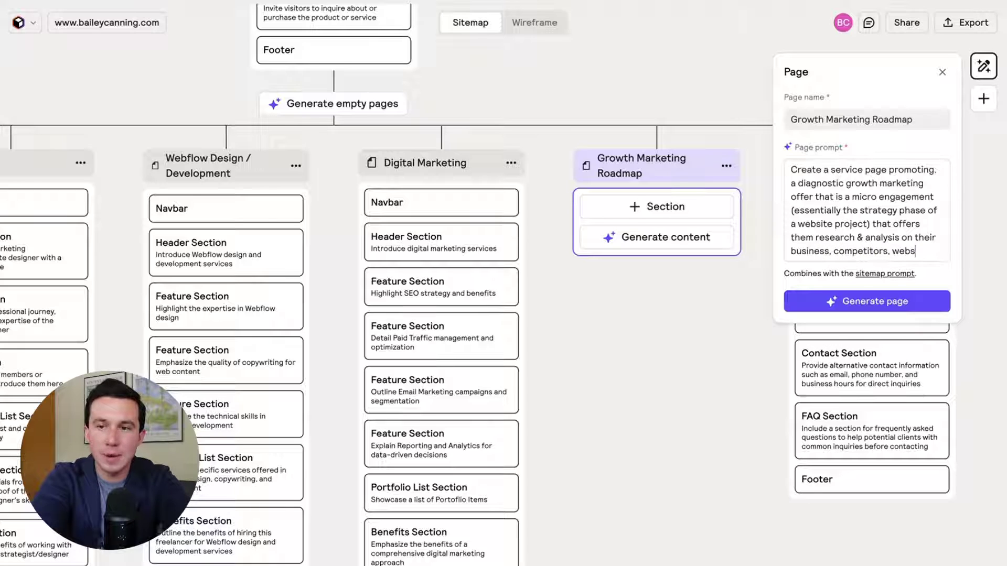
type("ite/marketing a")
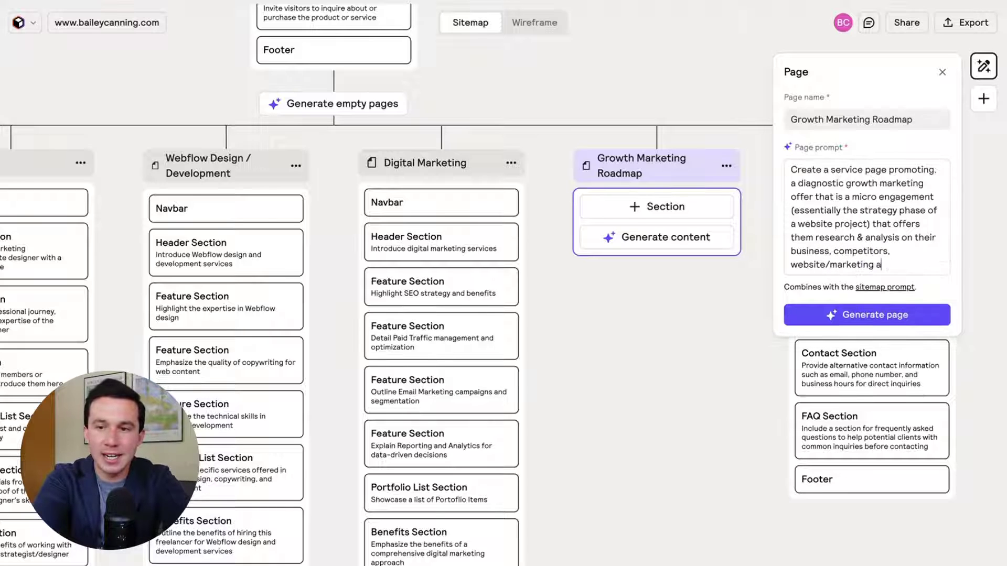
type("nalytics.")
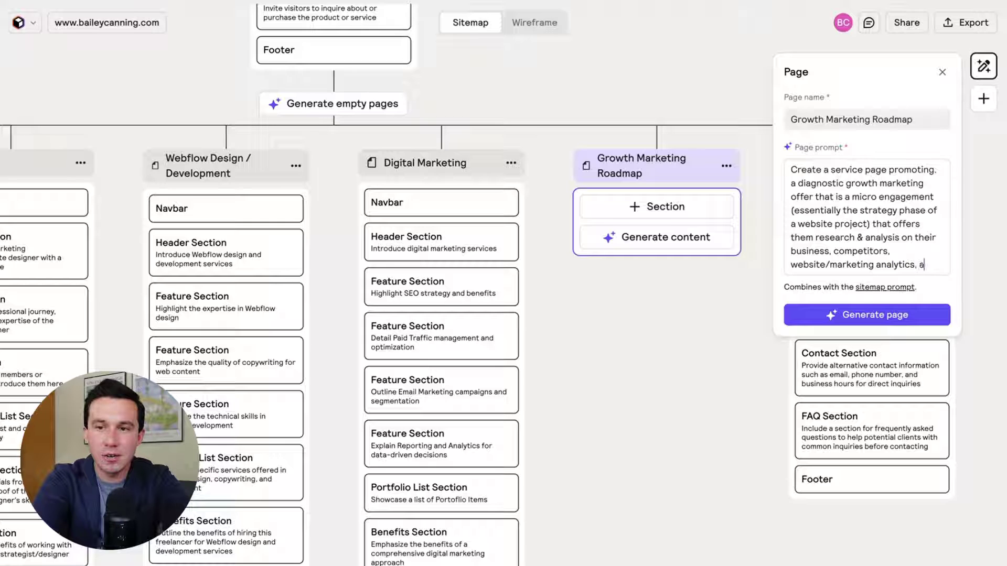
type(" website audit")
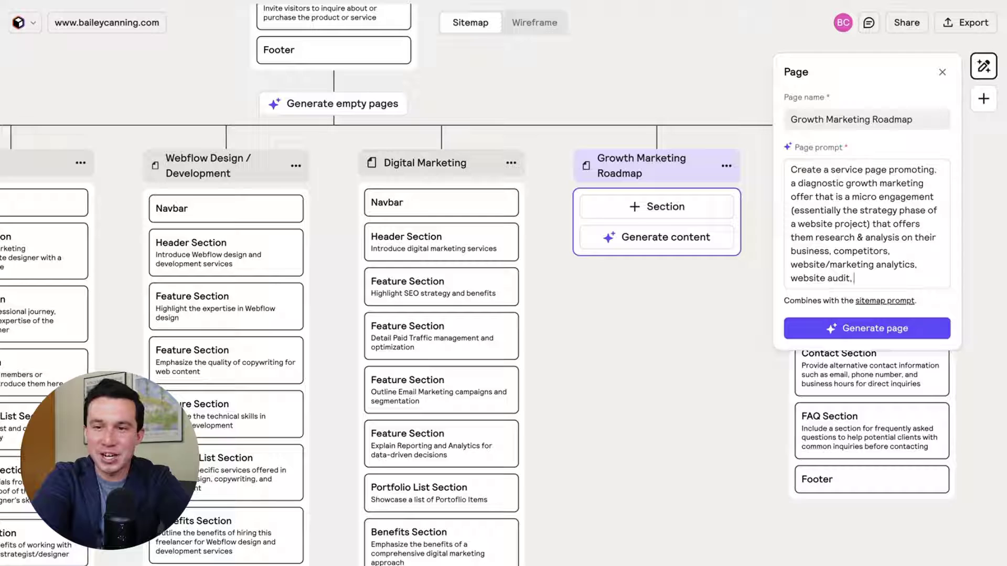
Step: Finish the page prompt with "and then based on all the learnings a proposed website and digital marketing plan"
type(", and then based o")
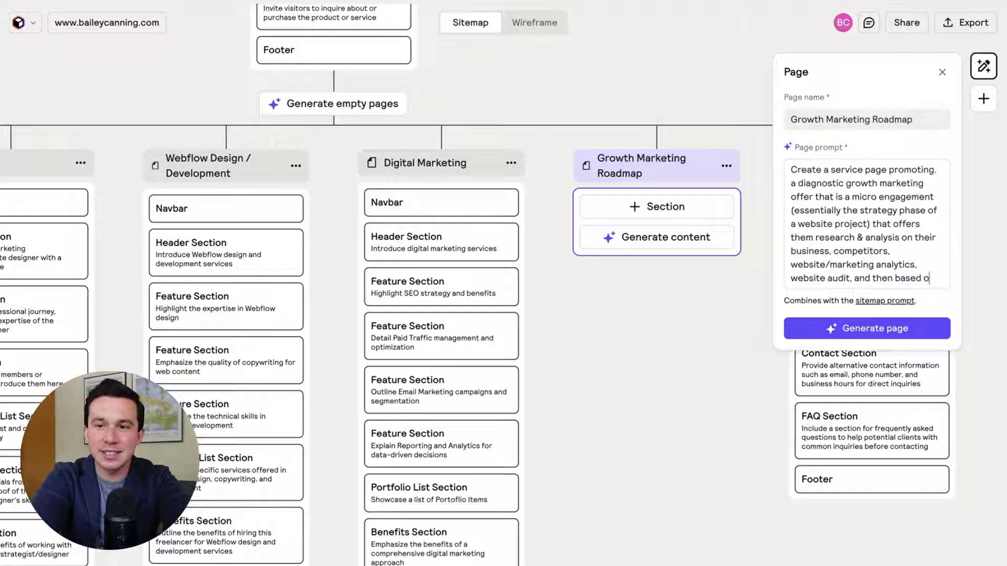
type("n all the learnings a ")
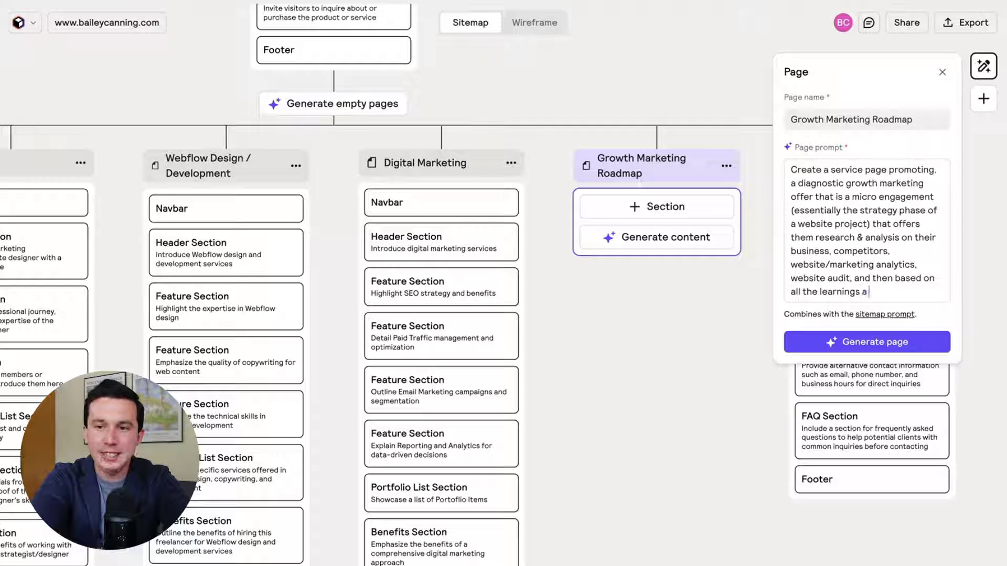
type("prop")
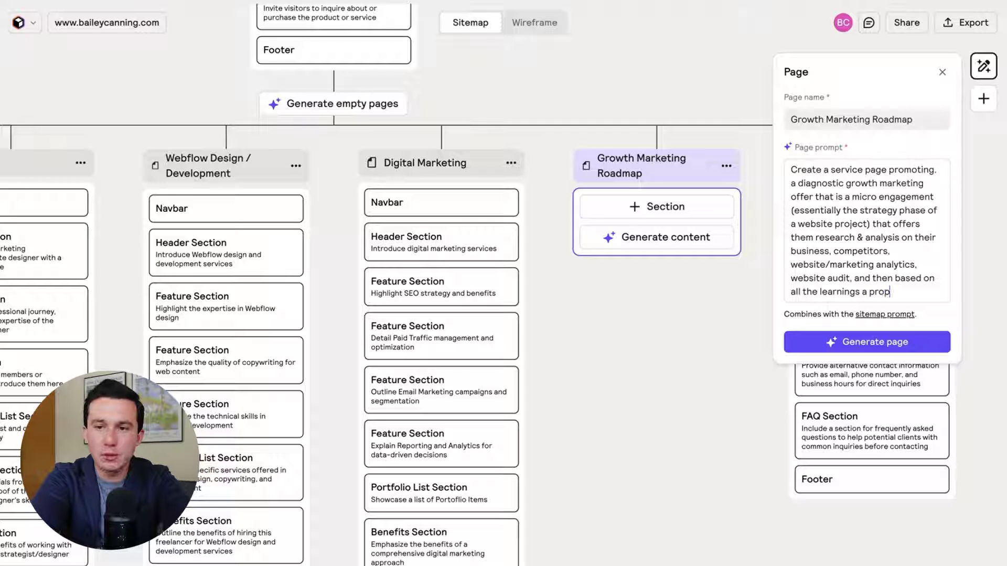
type("osed website")
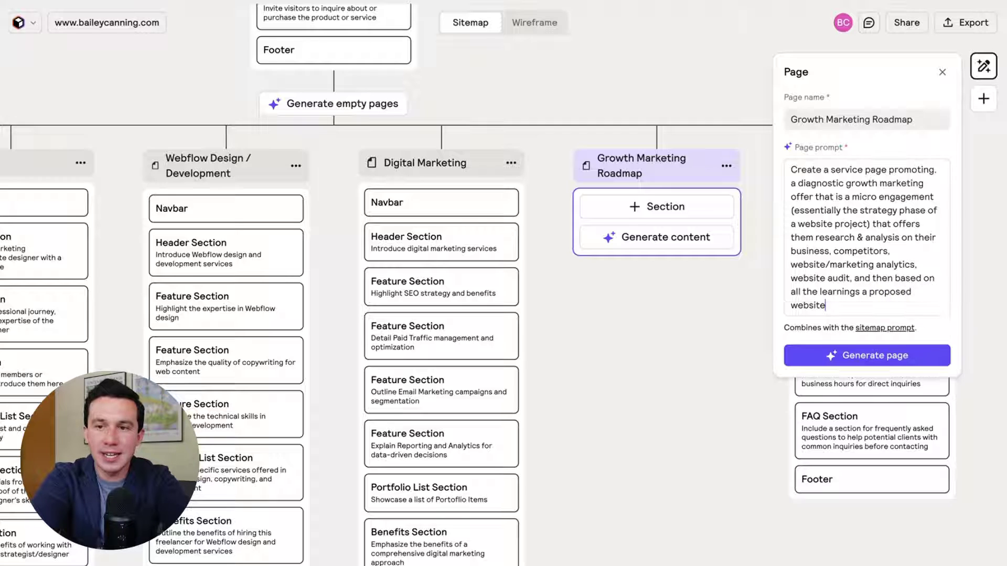
type(" and digital marketi")
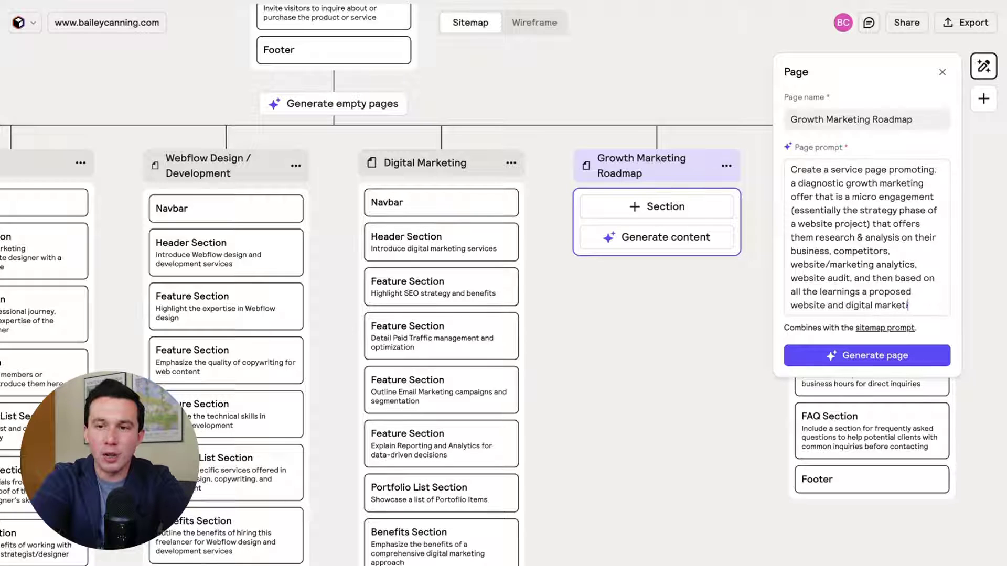
type("ng plan")
Step: Generate the Growth Marketing Roadmap page's sections from its prompt and review them in the sitemap
left_click(836, 354)
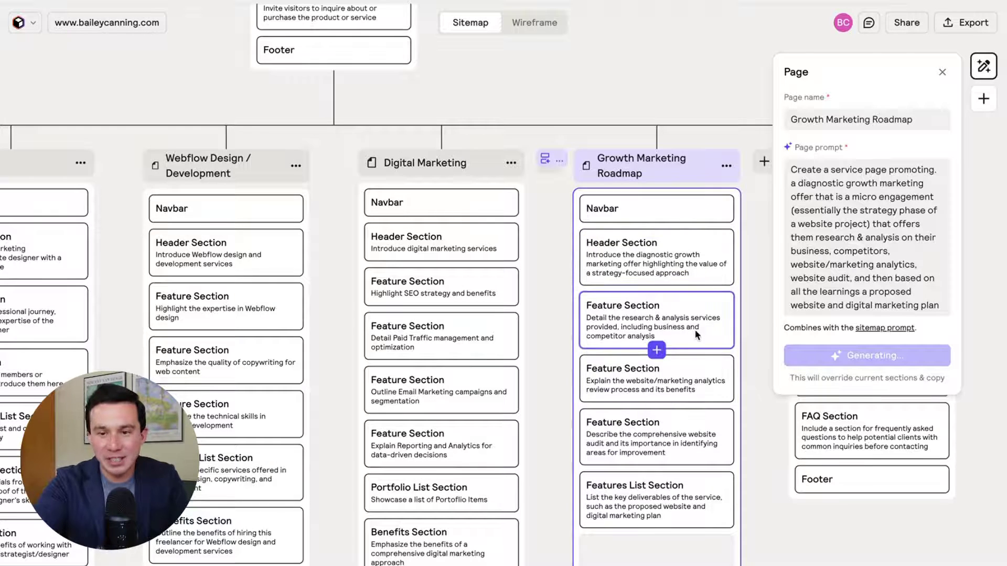
scroll(713, 328, "right", 2)
scroll(714, 327, "down", 1)
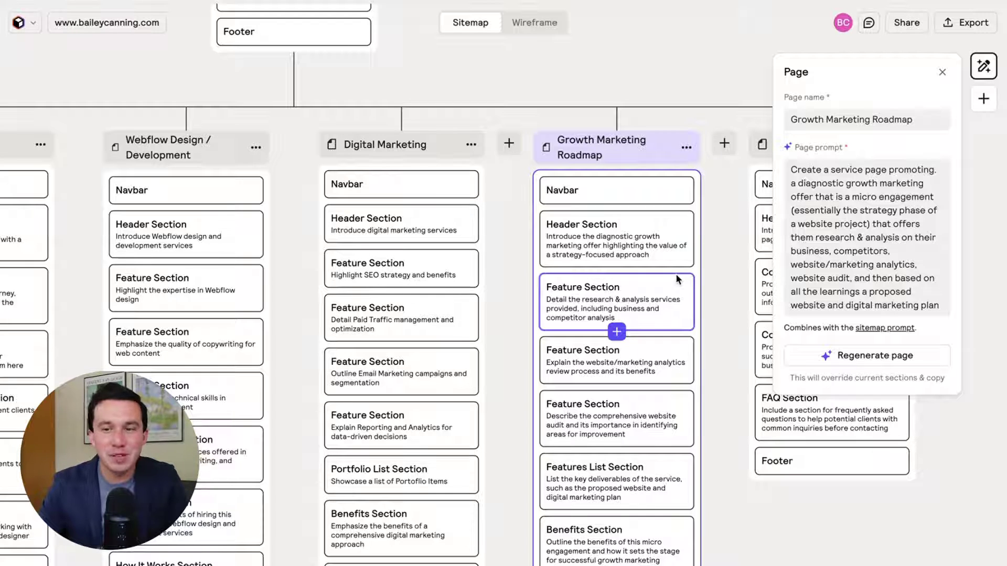
scroll(668, 272, "down", 3)
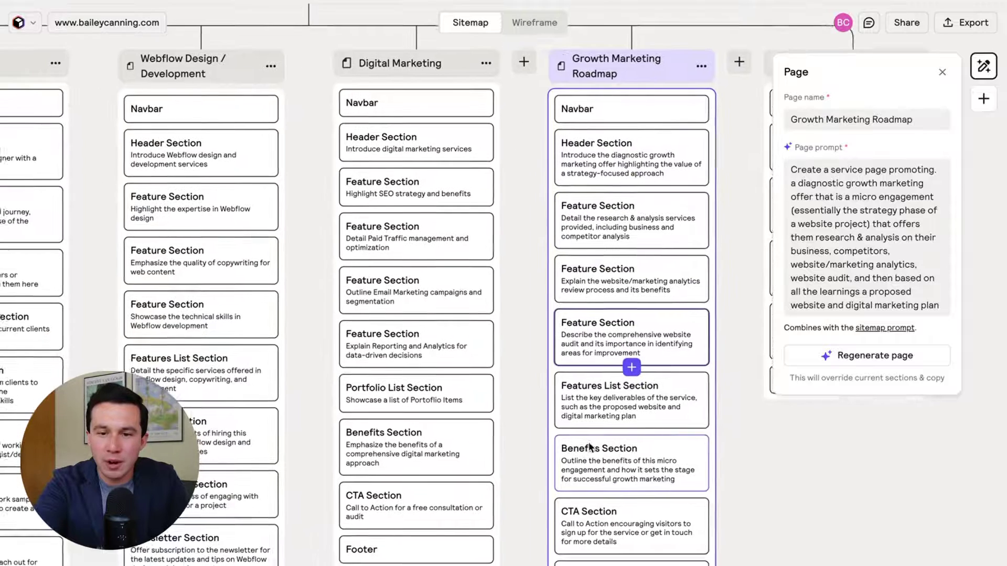
left_click(738, 347)
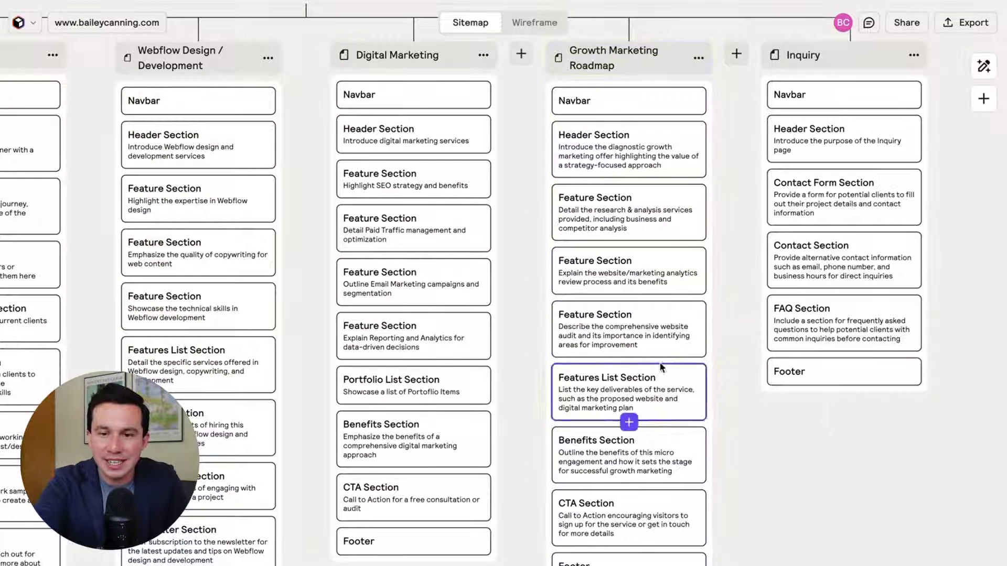
Step: Copy the Digital Marketing page's Portfolio List Section into the Growth Marketing Roadmap page, between its Benefits Section and CTA Section
right_click(388, 378)
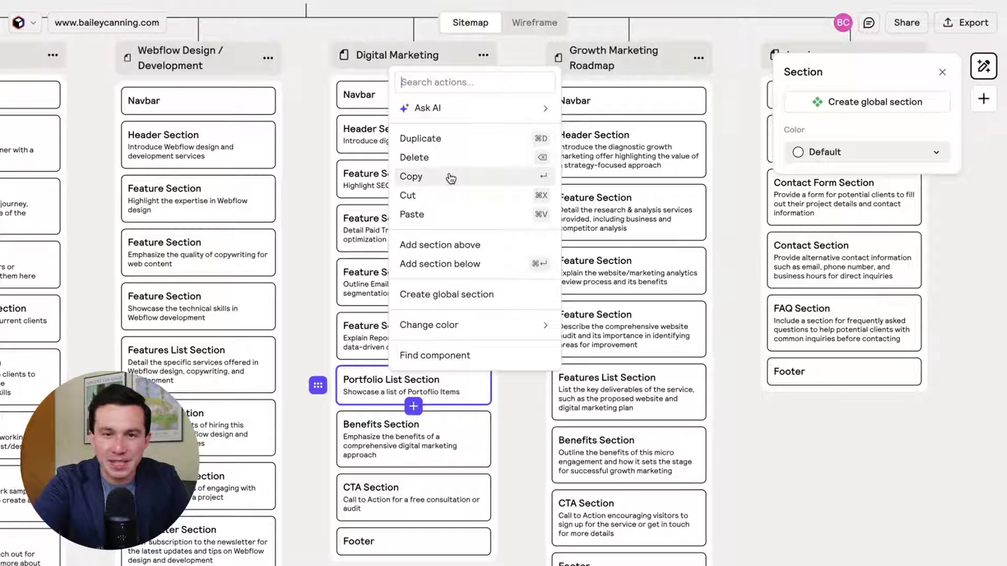
mouse_move(498, 334)
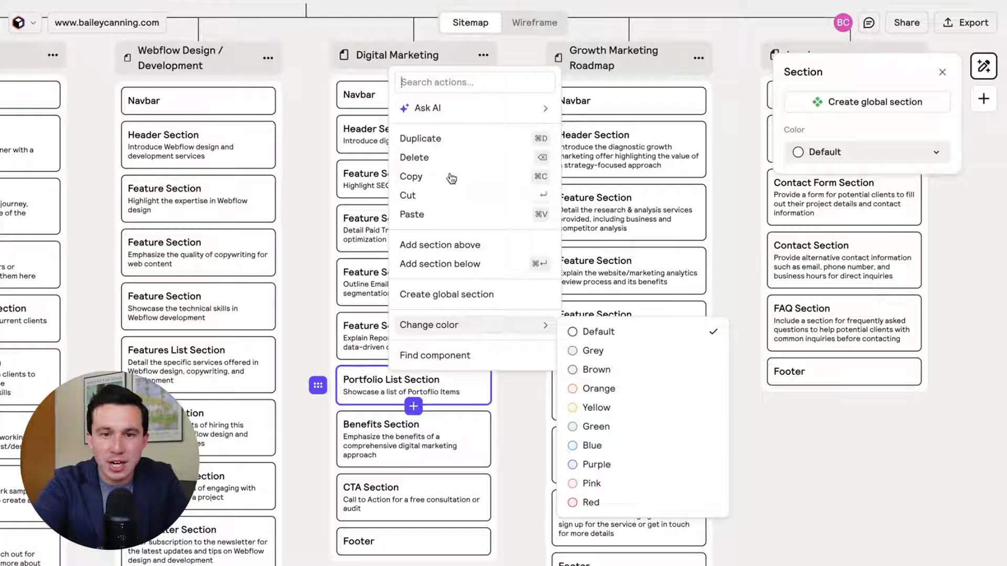
left_click(440, 176)
left_click(642, 273)
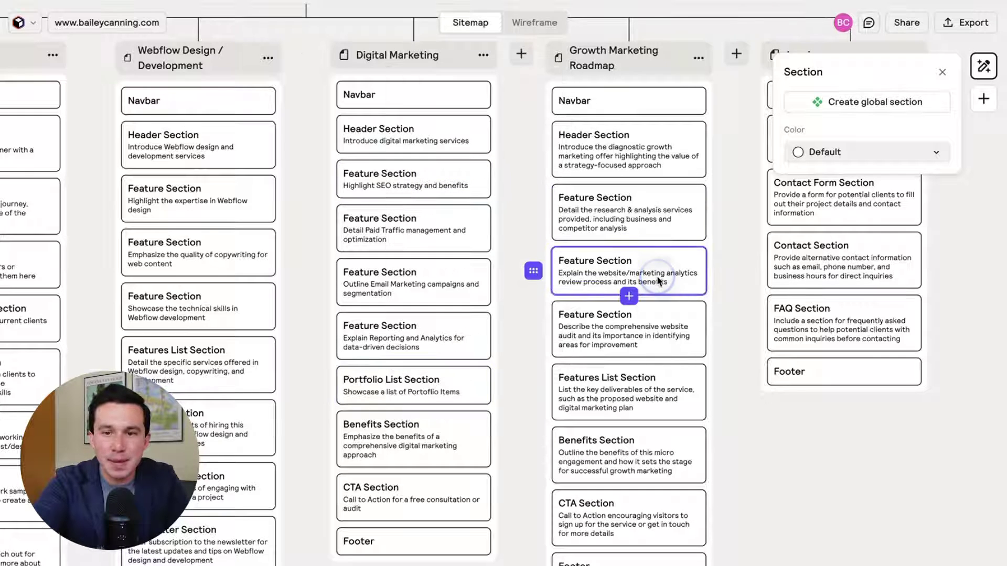
left_click(672, 394)
left_click(617, 167)
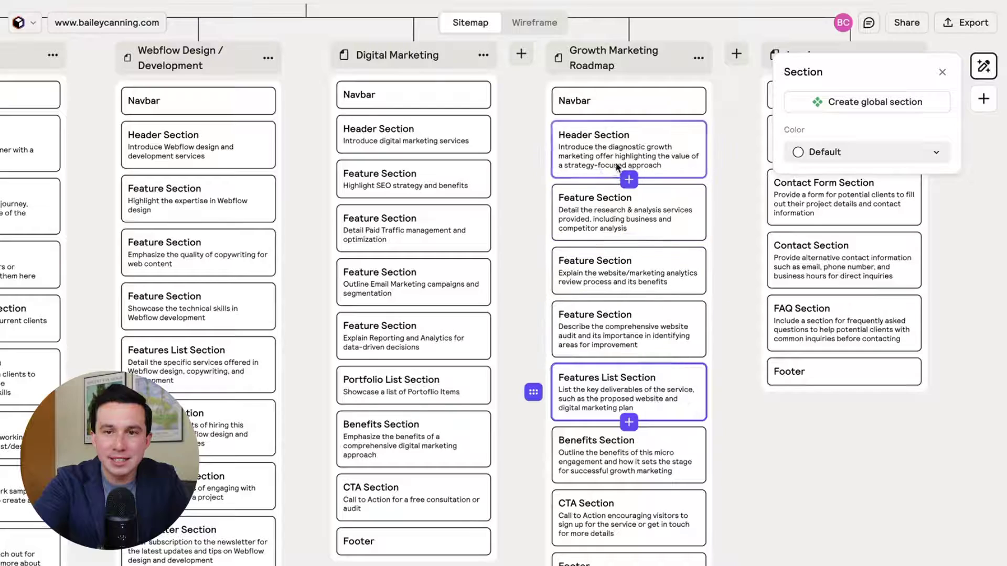
key("ctrl+v")
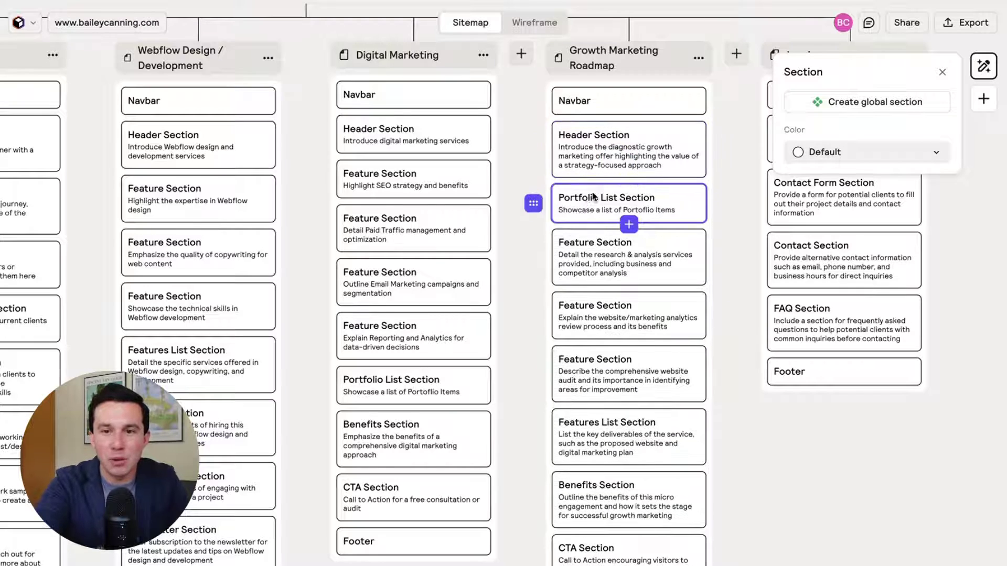
left_click_drag(603, 203, 598, 505)
Step: Review the whole sitemap, comparing the section structure of all pages from Videos to Inquiry
scroll(735, 226, "up", 3)
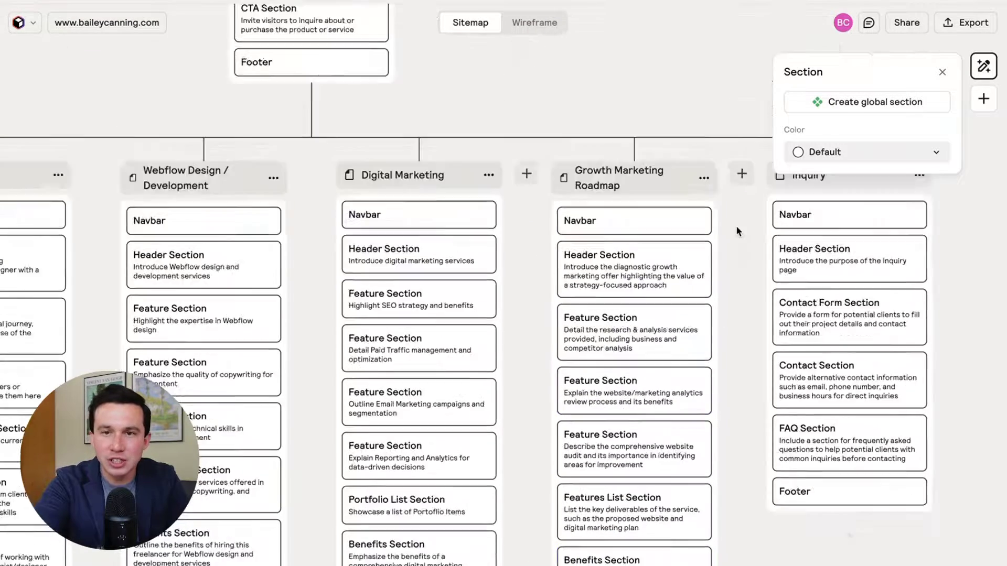
scroll(735, 225, "down", 5)
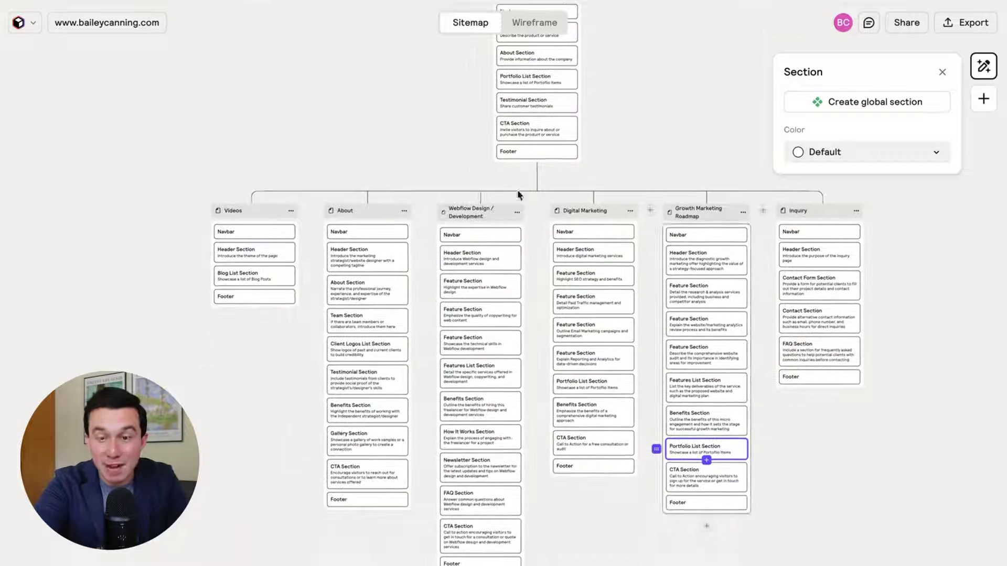
left_click(477, 180)
scroll(420, 258, "down", 2)
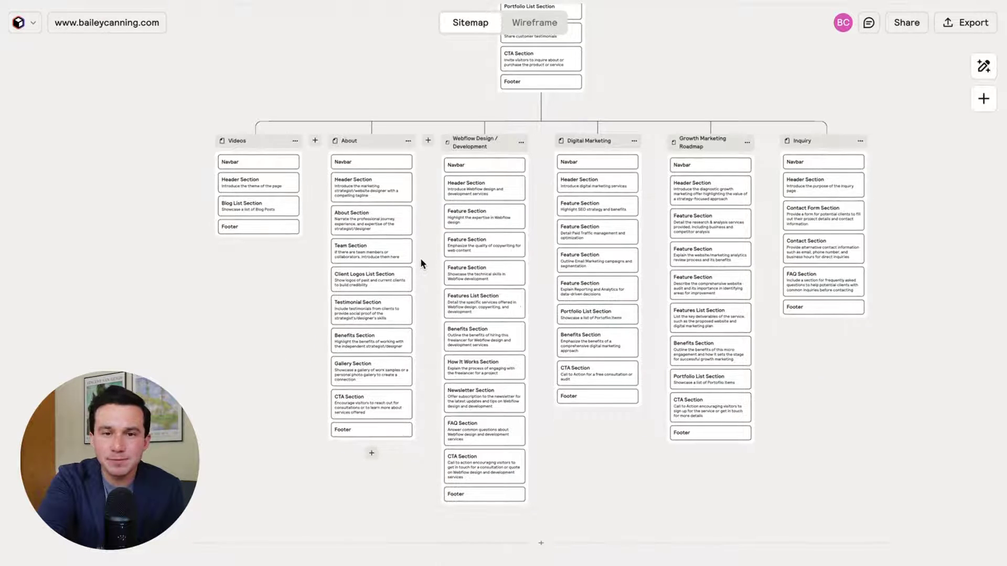
scroll(420, 258, "up", 3)
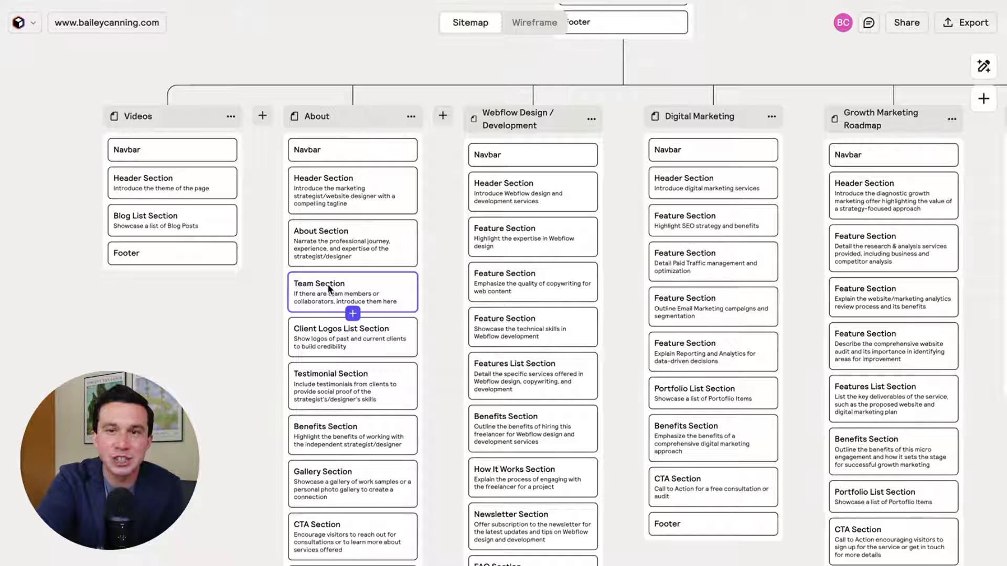
scroll(439, 180, "down", 2)
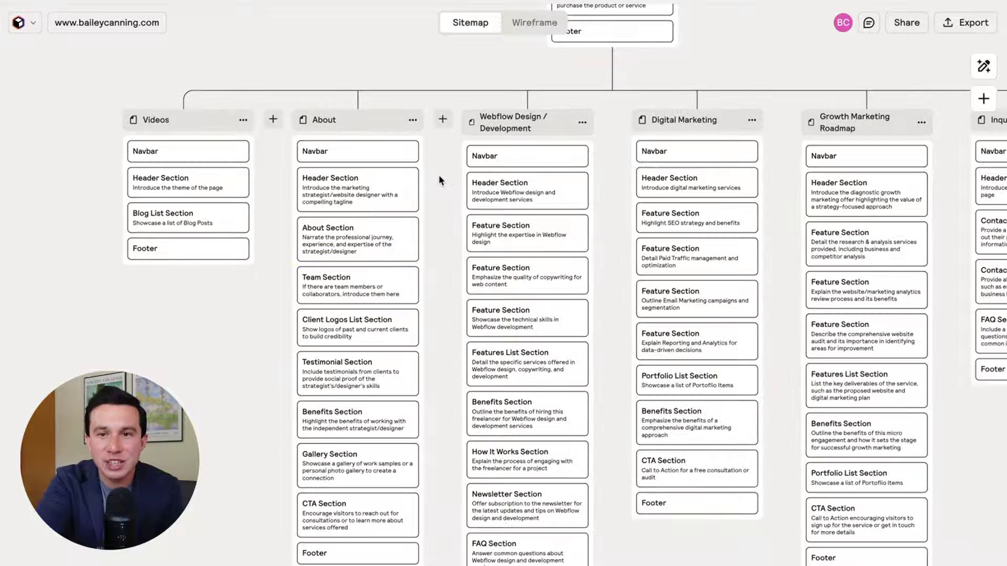
Step: Switch the project to its wireframes and examine the section layouts and copy of the service, Inquiry and About pages
left_click(530, 23)
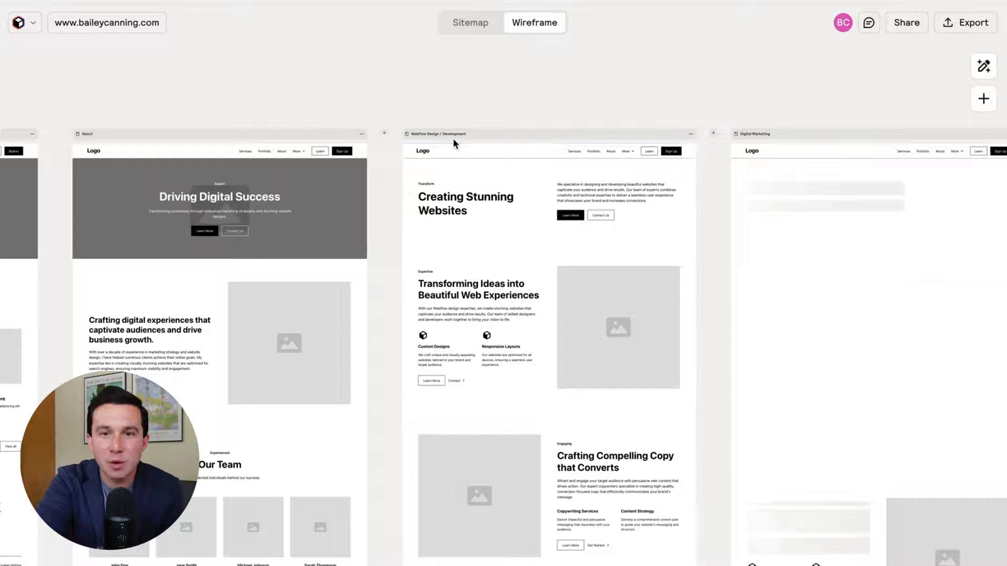
scroll(452, 139, "down", 2)
scroll(659, 24, "right", 3)
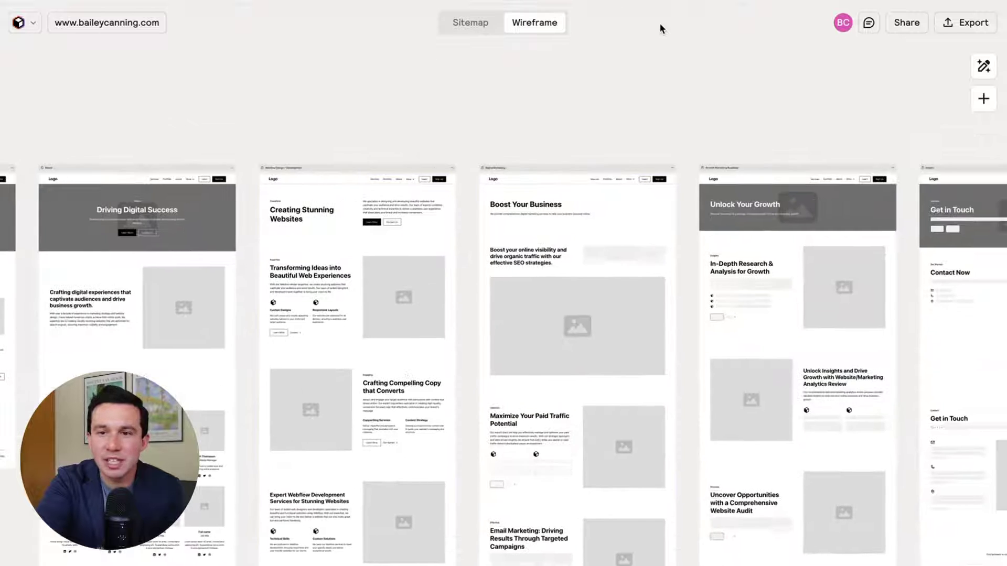
scroll(610, 119, "right", 5)
scroll(610, 119, "down", 2)
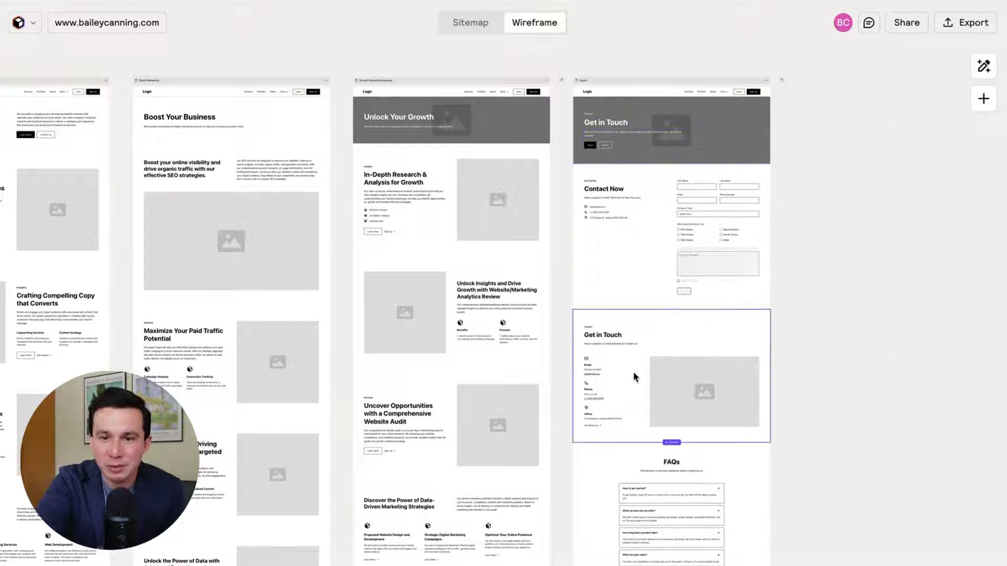
scroll(632, 386, "down", 2)
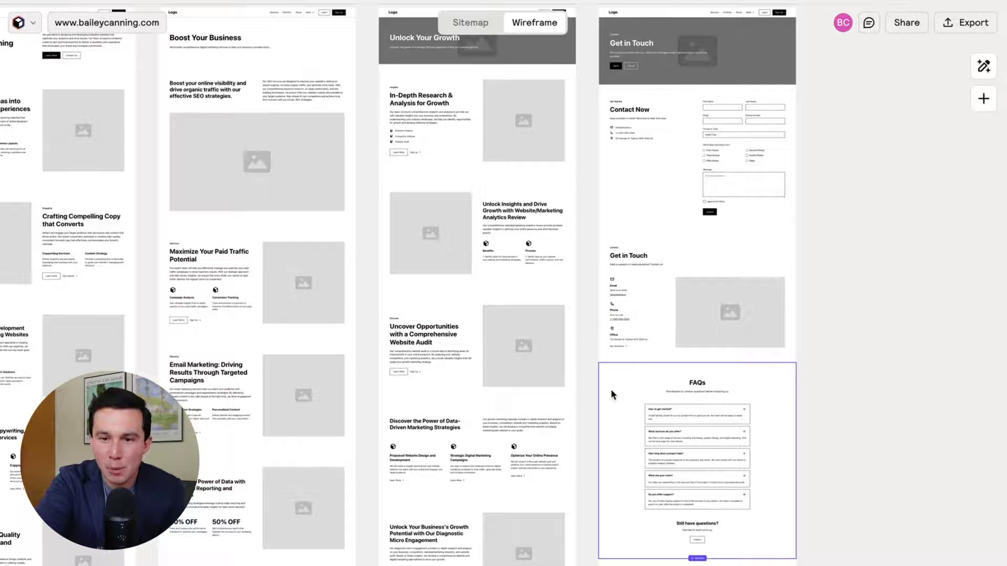
scroll(610, 389, "down", 2)
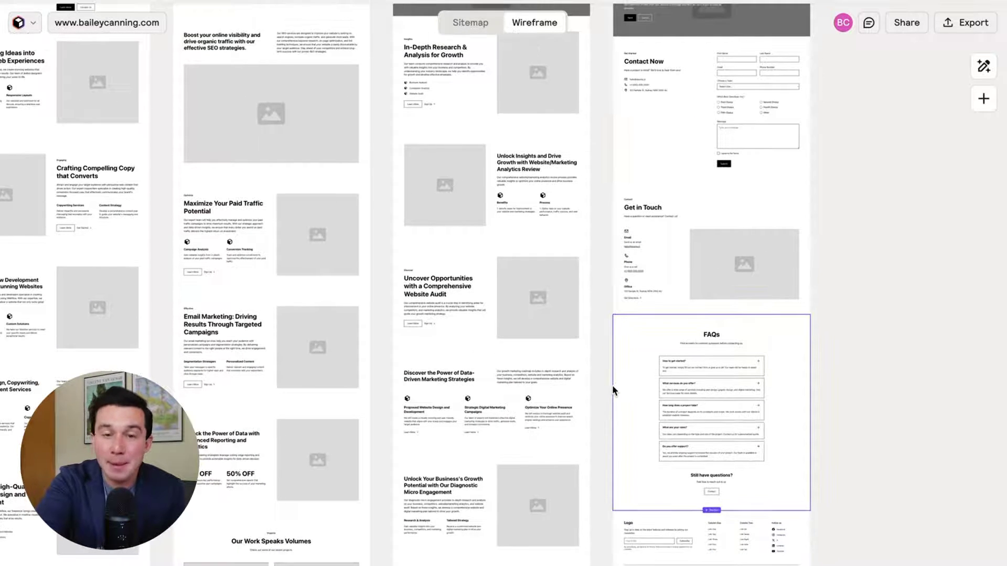
scroll(612, 385, "down", 8)
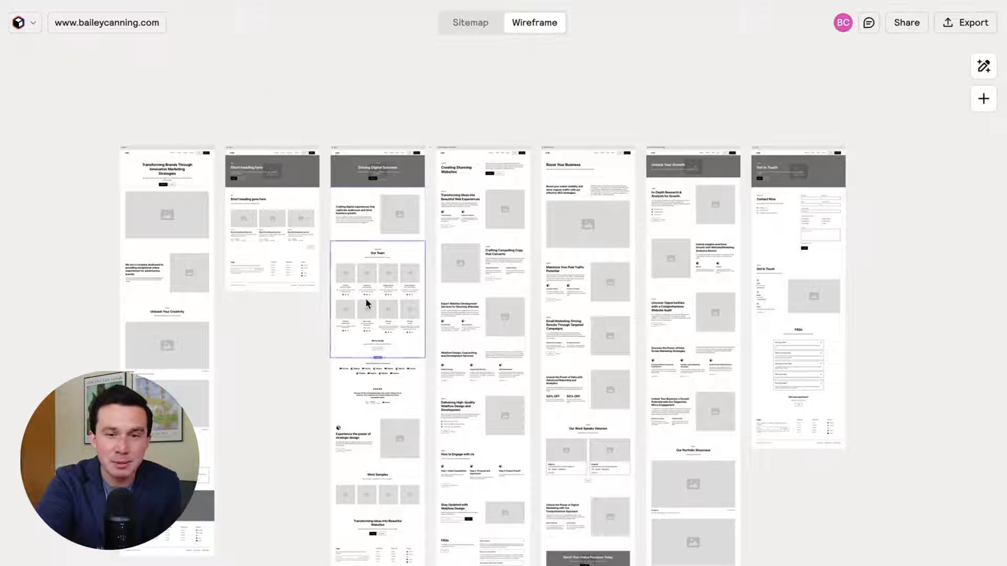
scroll(366, 298, "up", 5)
scroll(367, 303, "down", 3)
scroll(367, 303, "right", 3)
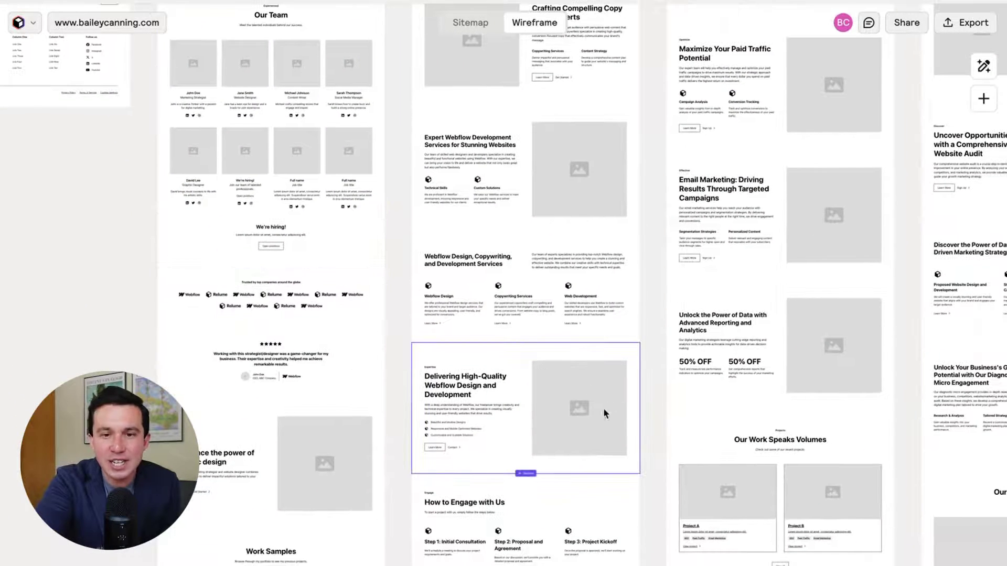
Step: Set the Benefits Section "Delivering High-Quality Webflow Design and Development" to a video asset placed to the right of its text
left_click(522, 347)
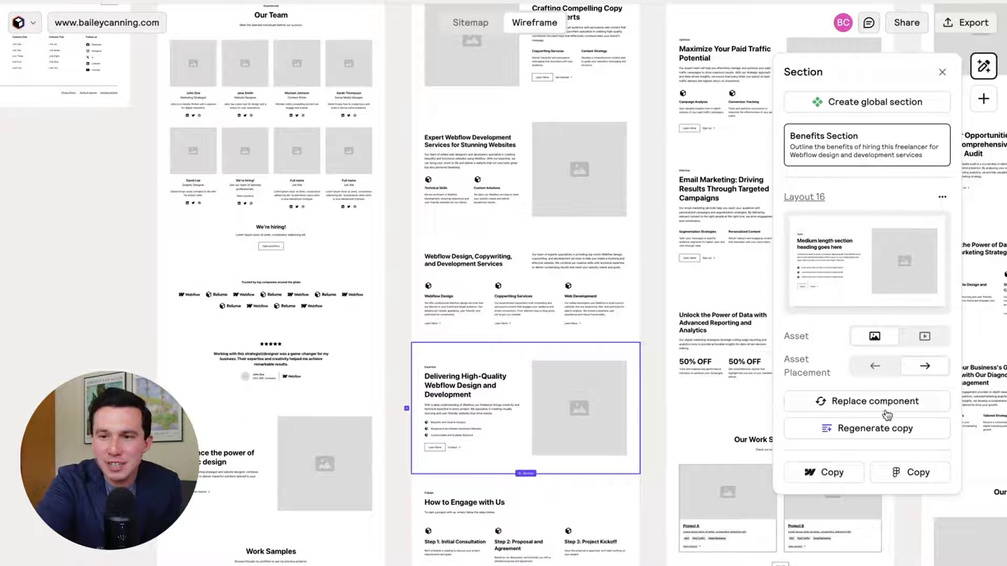
left_click(888, 366)
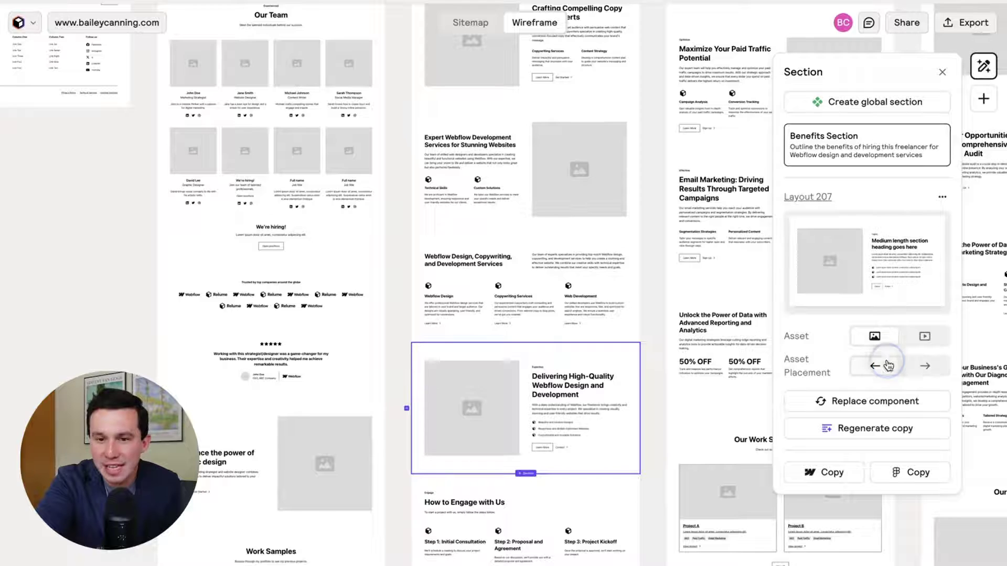
left_click(924, 367)
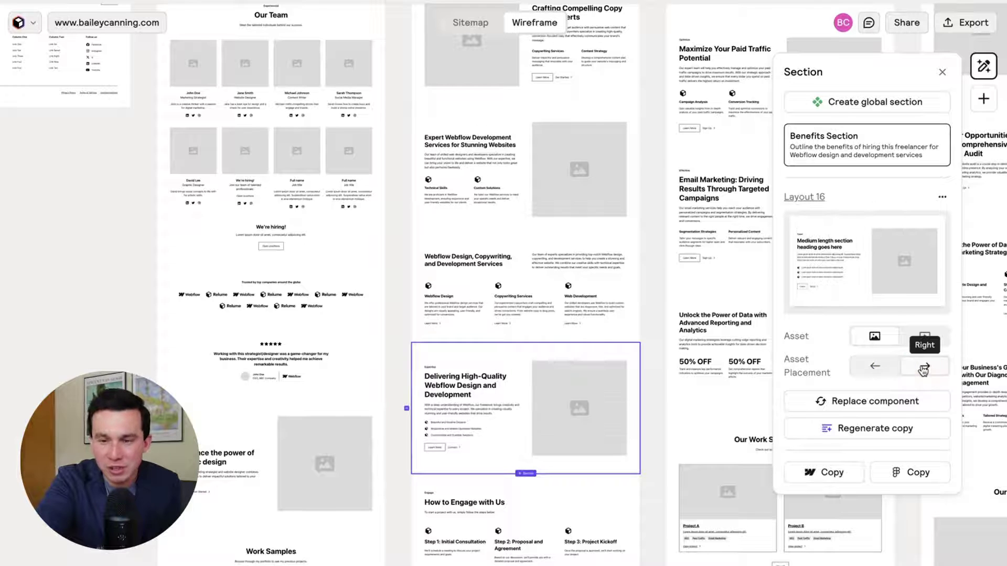
left_click(924, 336)
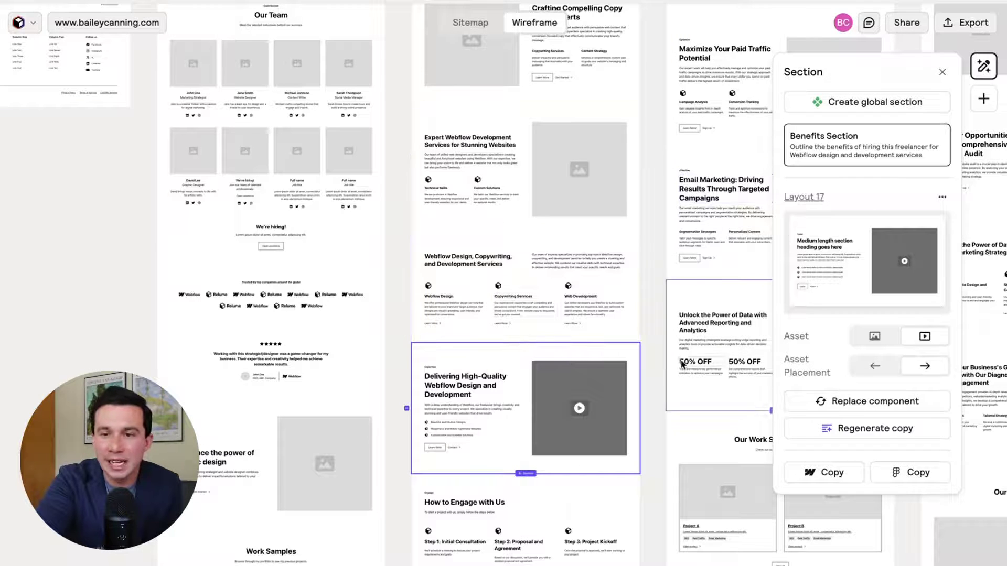
Step: Browse the suggested replacement components for the Benefits Section "Delivering High-Quality Webflow Design and Development"
scroll(669, 365, "right", 3)
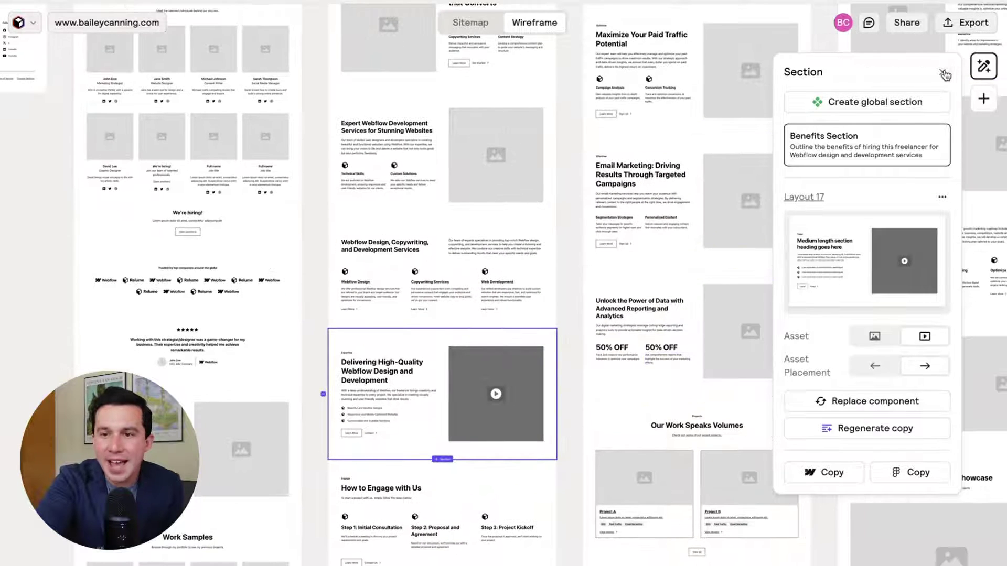
left_click(895, 401)
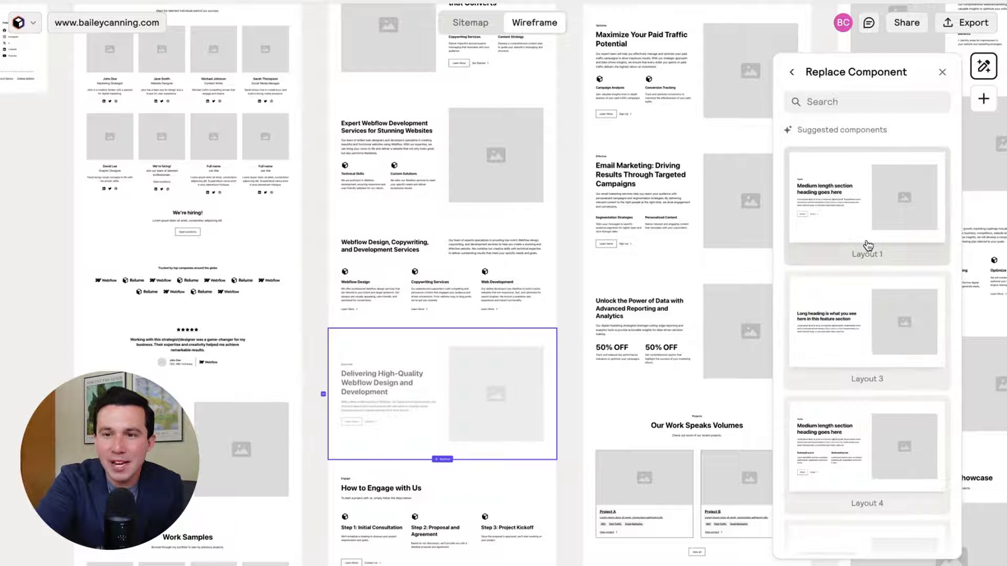
scroll(868, 241, "down", 5)
scroll(868, 241, "down", 10)
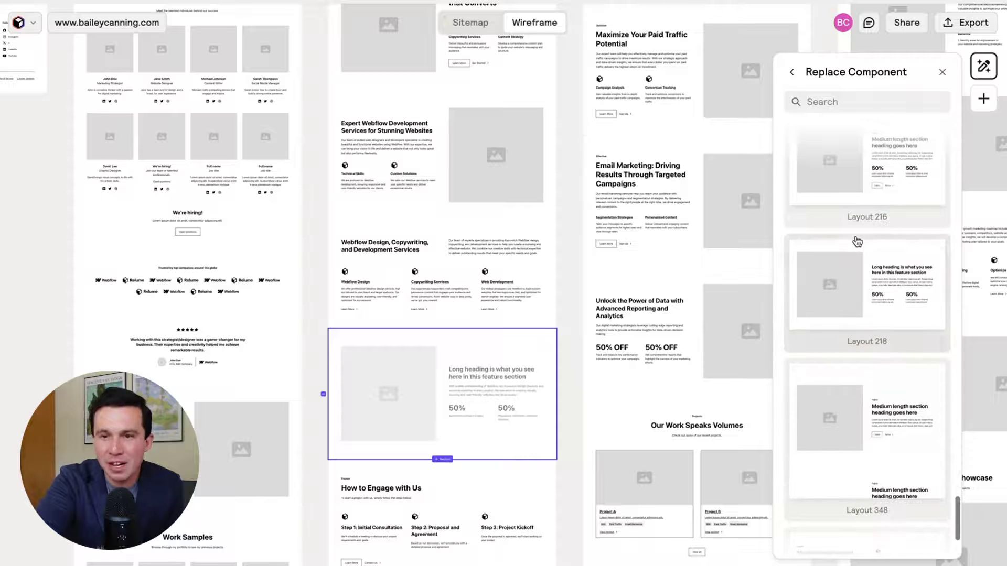
left_click(854, 240)
scroll(441, 329, "up", 5)
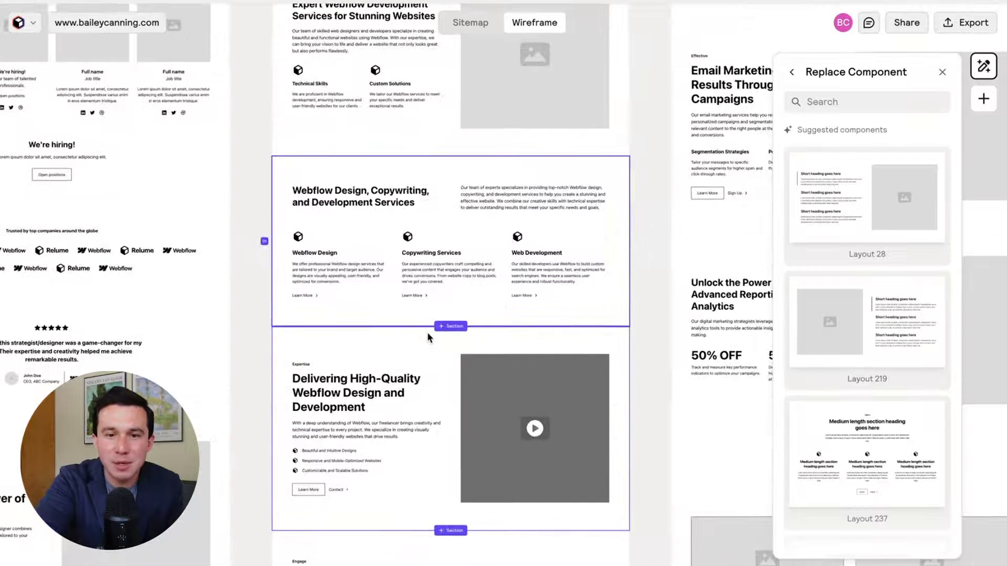
Step: Browse the section types that can be added above the video Benefits Section, including the available CTA layouts, without inserting one
left_click(444, 329)
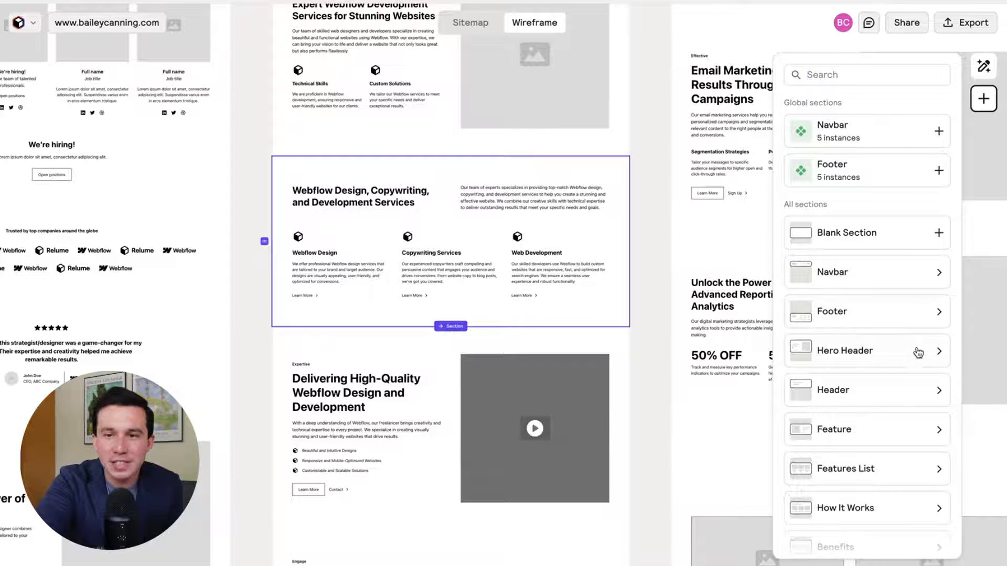
scroll(890, 389, "down", 5)
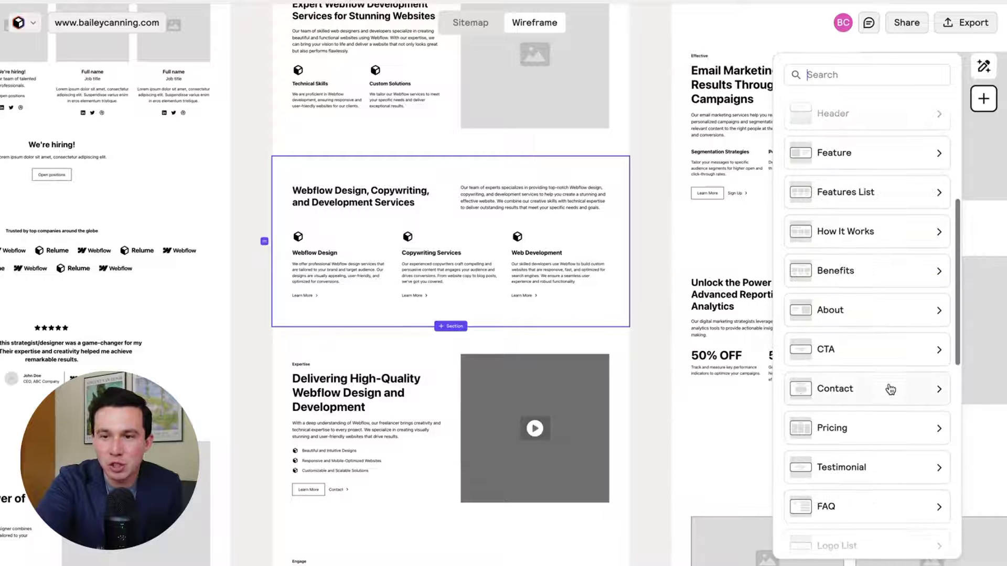
left_click(899, 336)
scroll(863, 283, "down", 15)
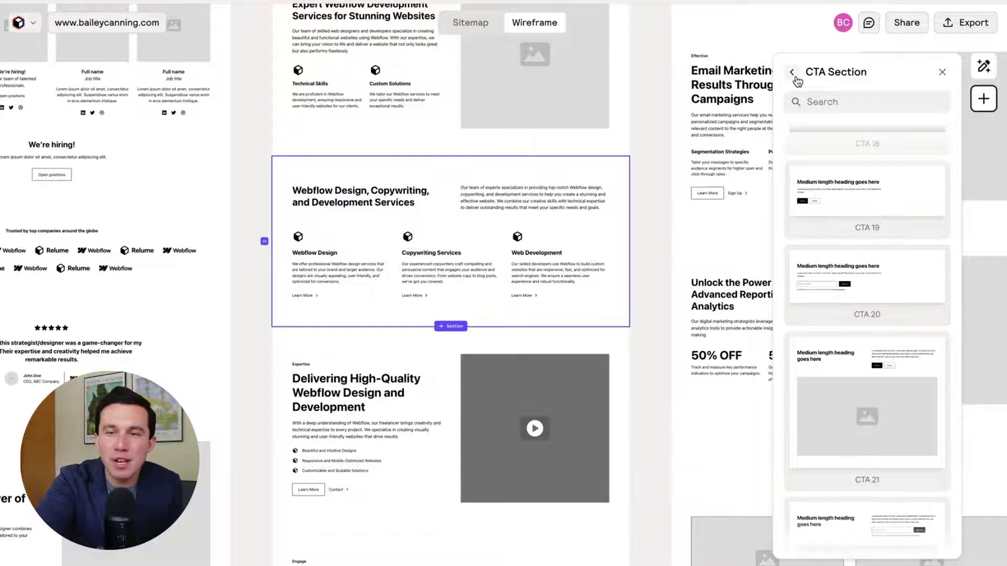
left_click(793, 73)
scroll(871, 422, "up", 5)
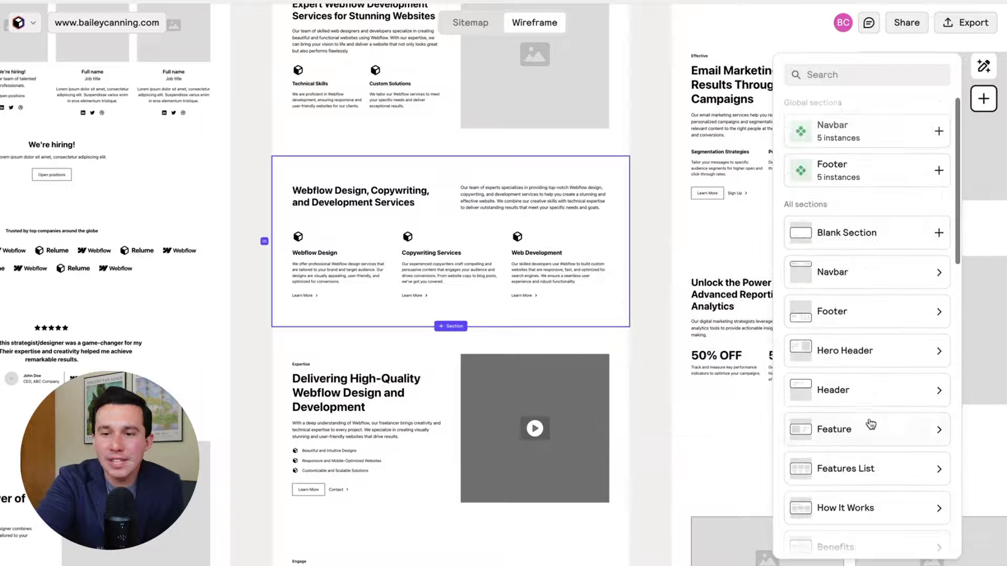
left_click(661, 383)
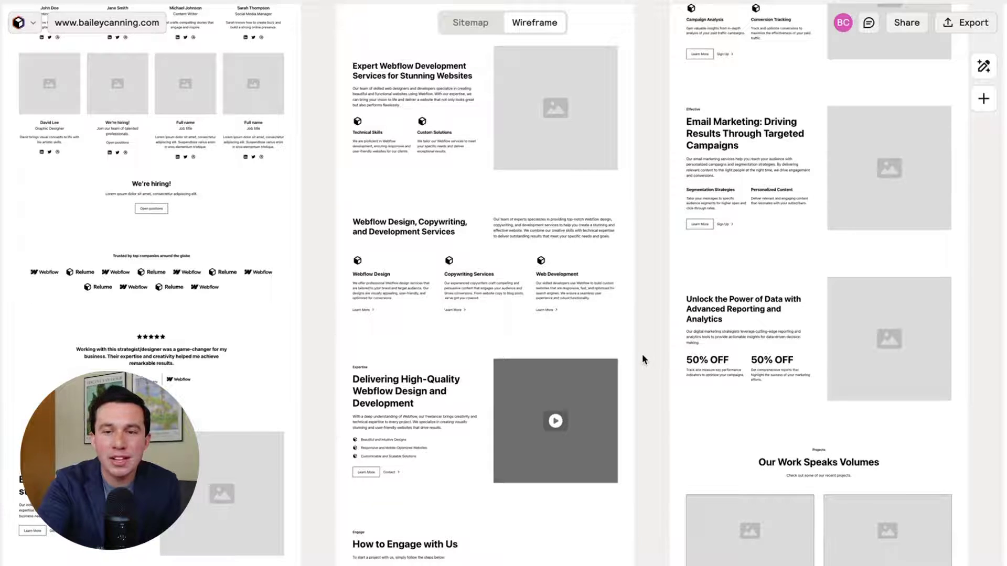
Step: Review the wireframes of all pages side by side, from Home through Inquiry
scroll(466, 358, "down", 5)
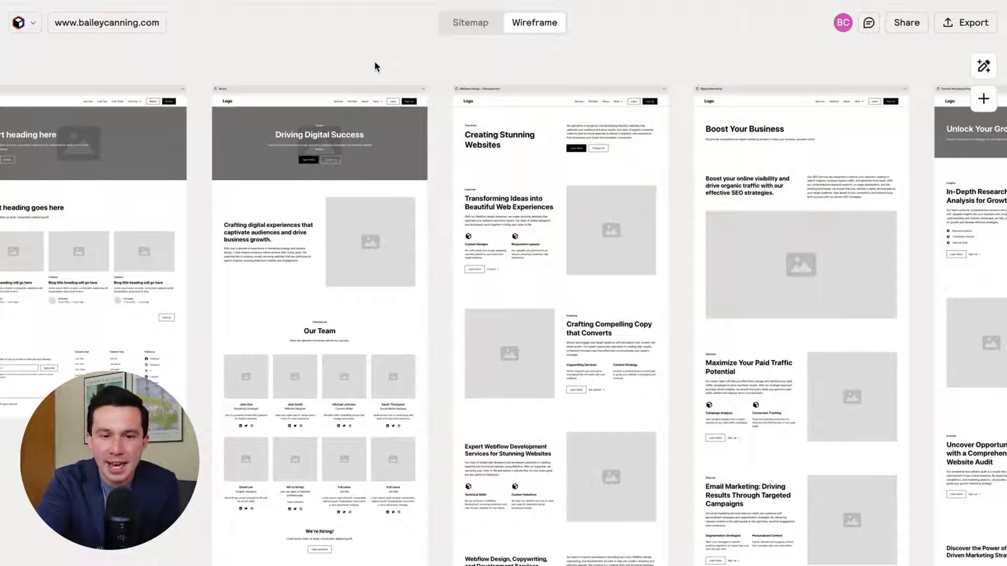
scroll(375, 67, "right", 7)
scroll(374, 66, "right", 6)
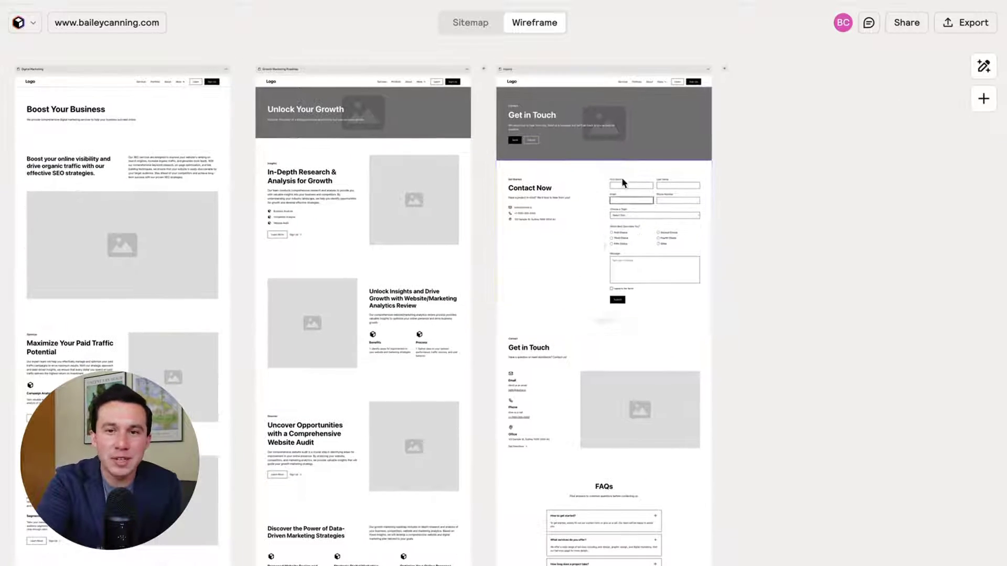
scroll(409, 253, "left", 5)
scroll(565, 219, "left", 5)
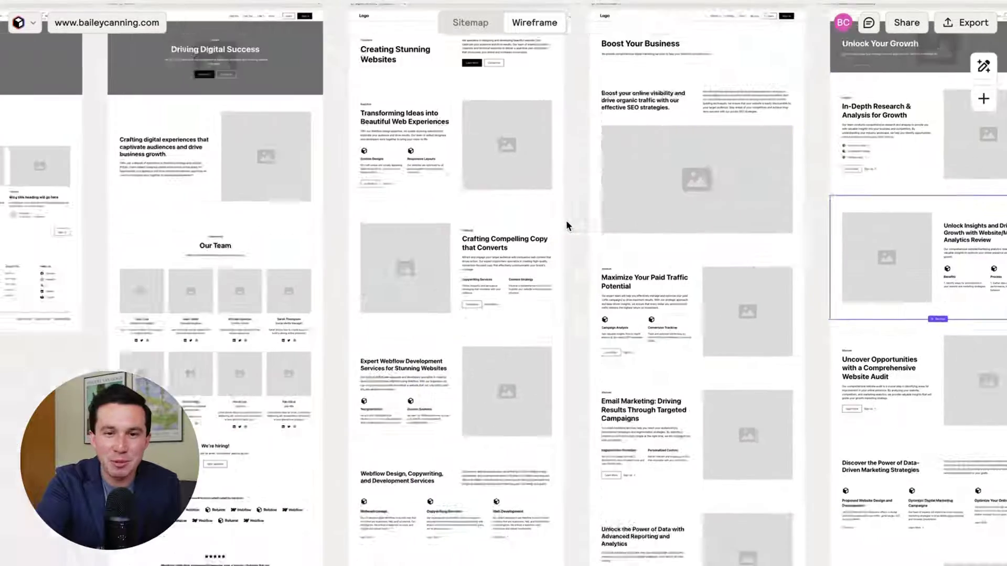
scroll(565, 219, "down", 5)
scroll(645, 23, "down", 3)
scroll(643, 27, "right", 2)
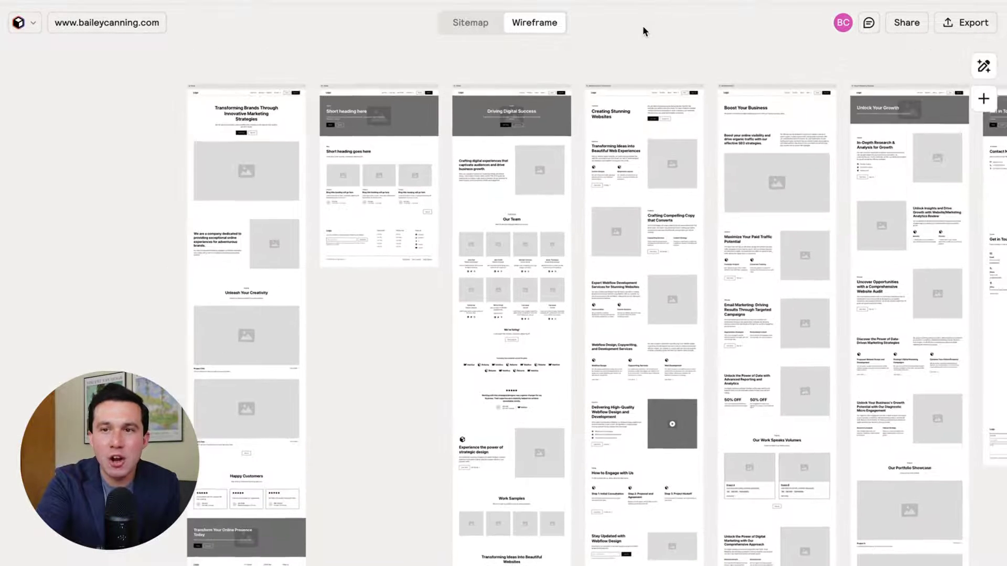
Step: Choose Figma as the export target for the wireframe project
scroll(643, 27, "up", 3)
left_click(953, 26)
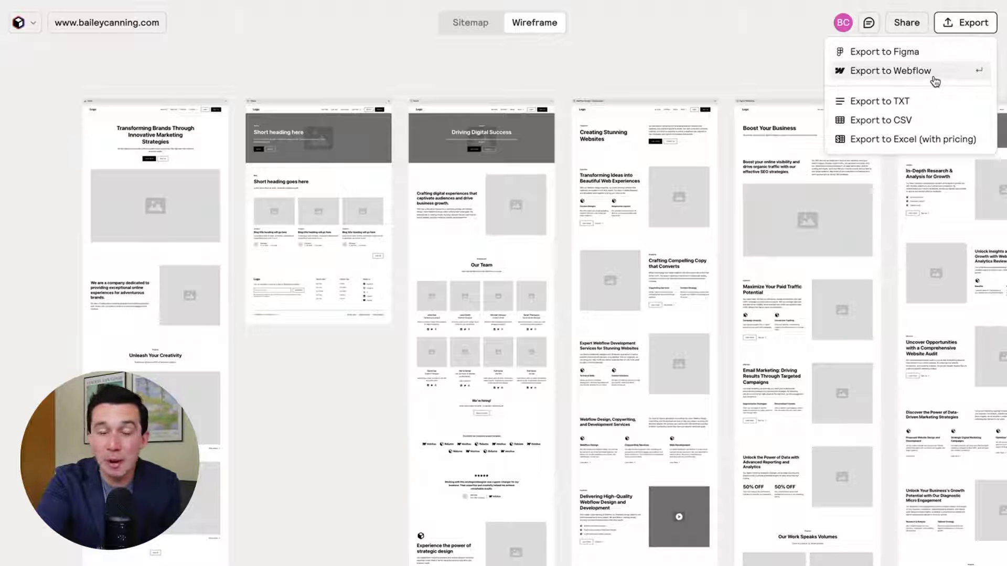
left_click(913, 56)
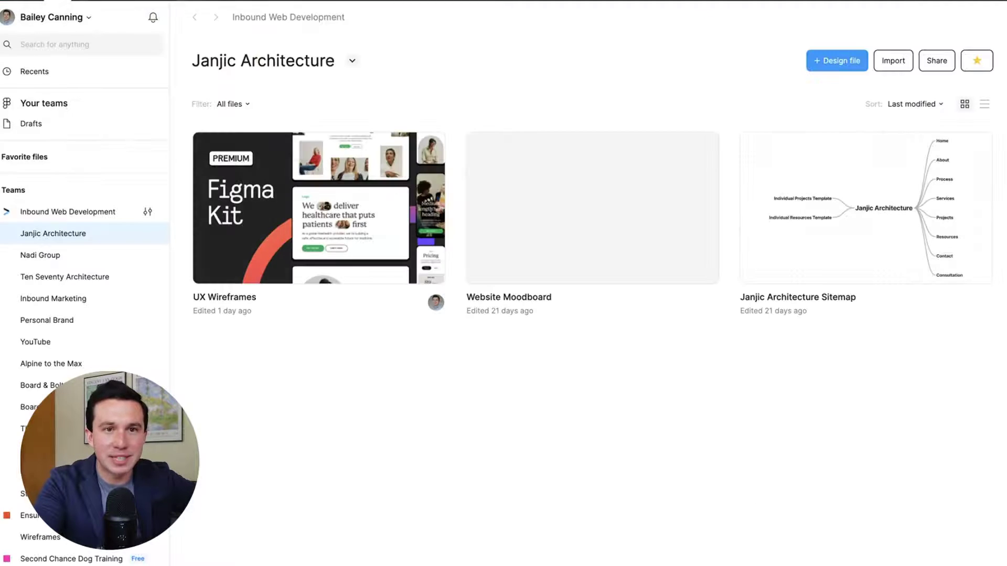
Step: In Figma, create a new design file in the Personal Brand project and name it UX Wireframes
left_click(58, 256)
scroll(58, 257, "down", 2)
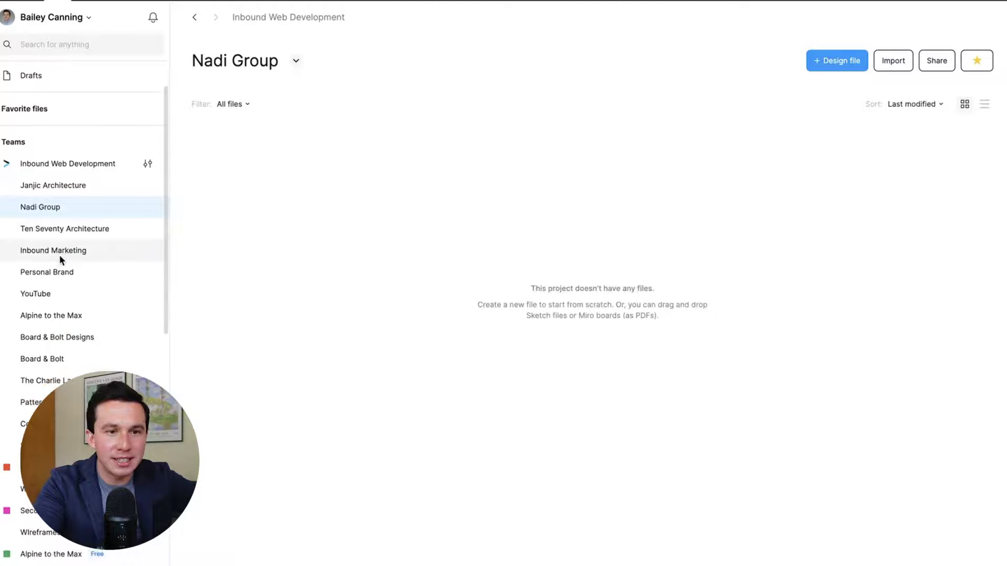
left_click(58, 277)
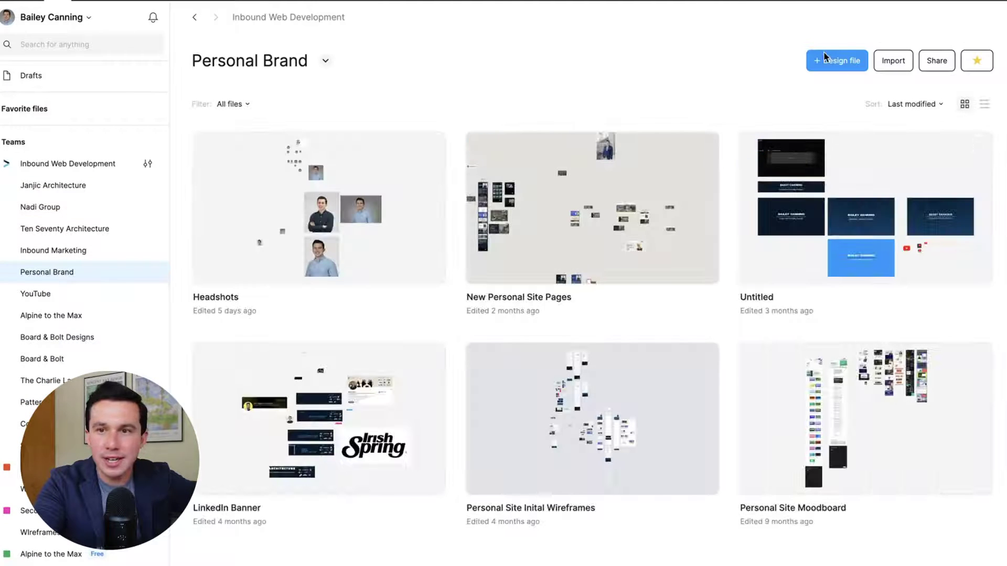
left_click(828, 61)
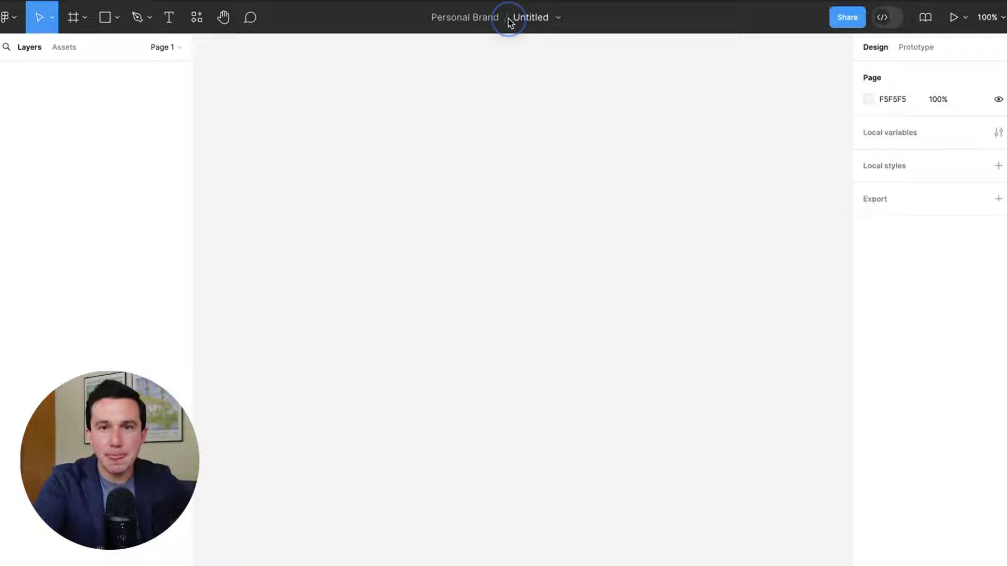
left_click(539, 19)
type("UX Wi")
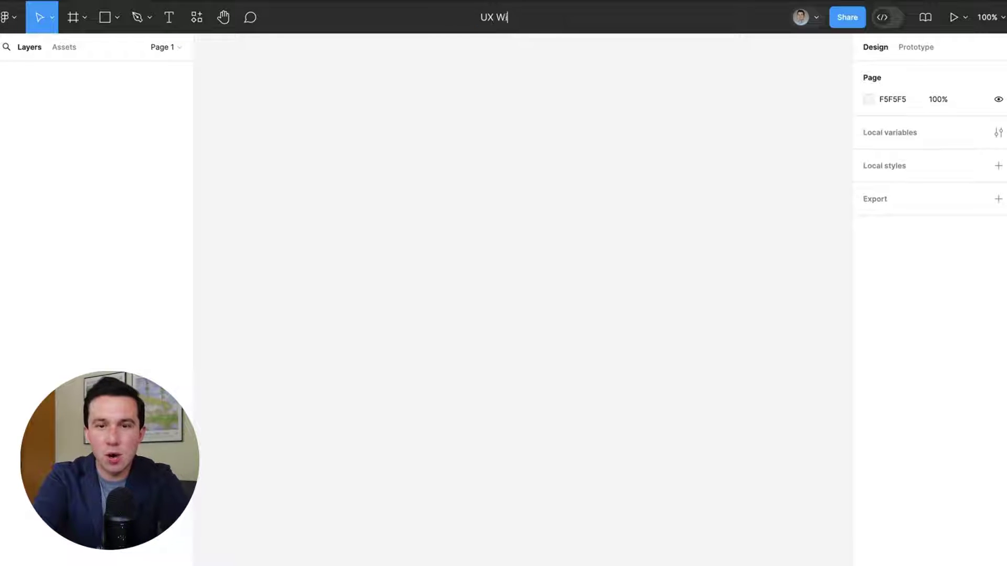
type("reframes")
key("Return")
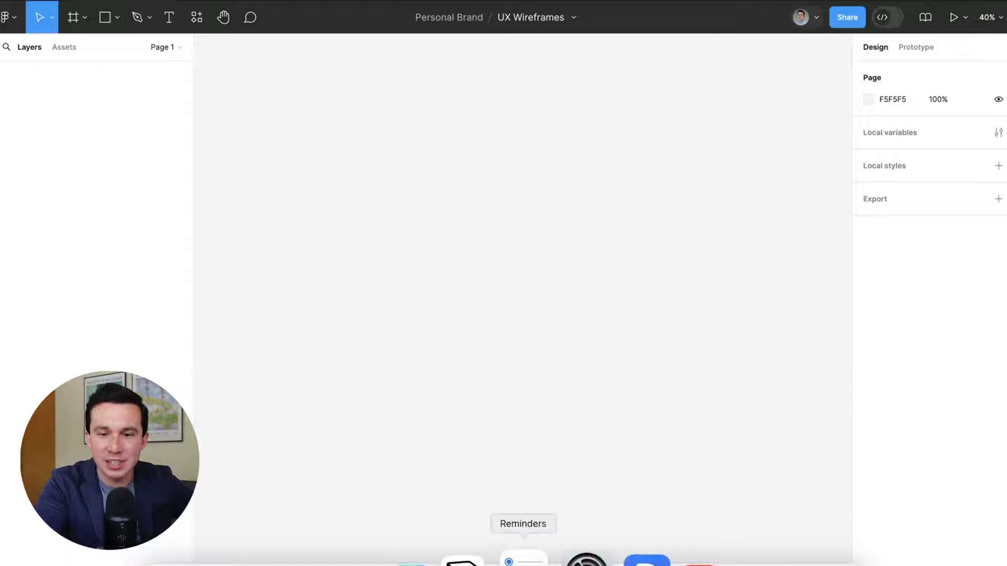
Step: Search the plugins for "relume" and run the Relume plugin in the UX Wireframes file
left_click(612, 558)
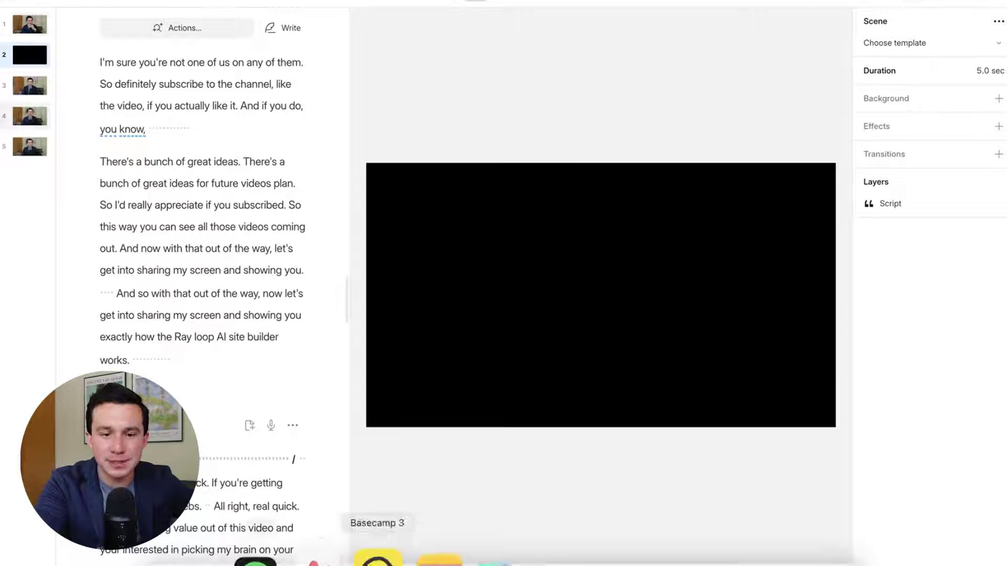
left_click(582, 558)
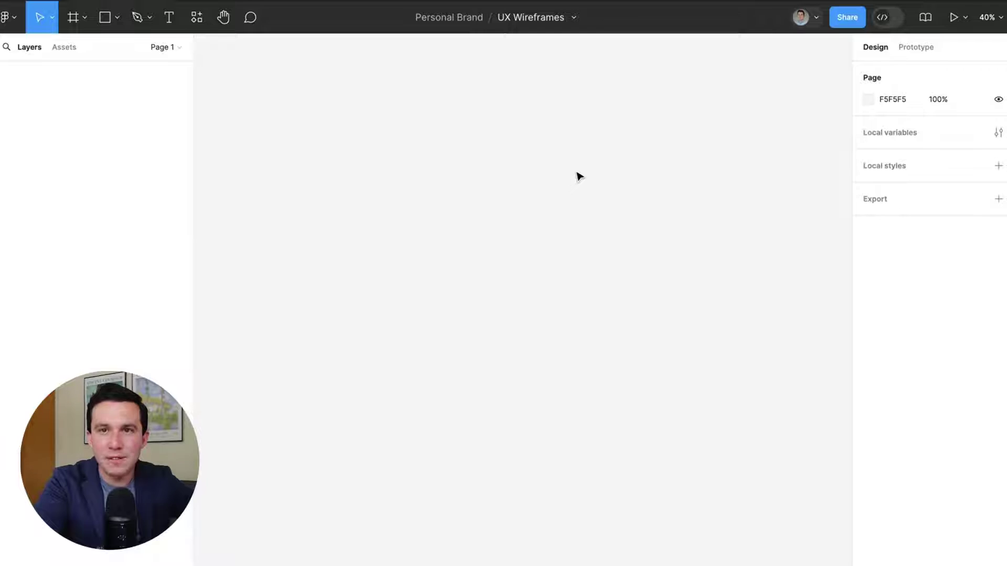
left_click(198, 20)
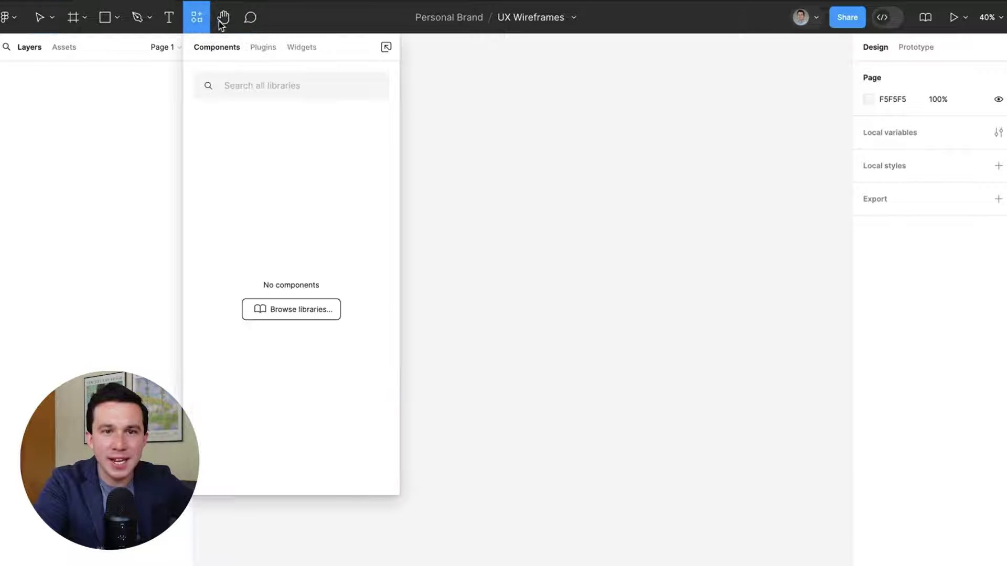
left_click(289, 49)
left_click(265, 48)
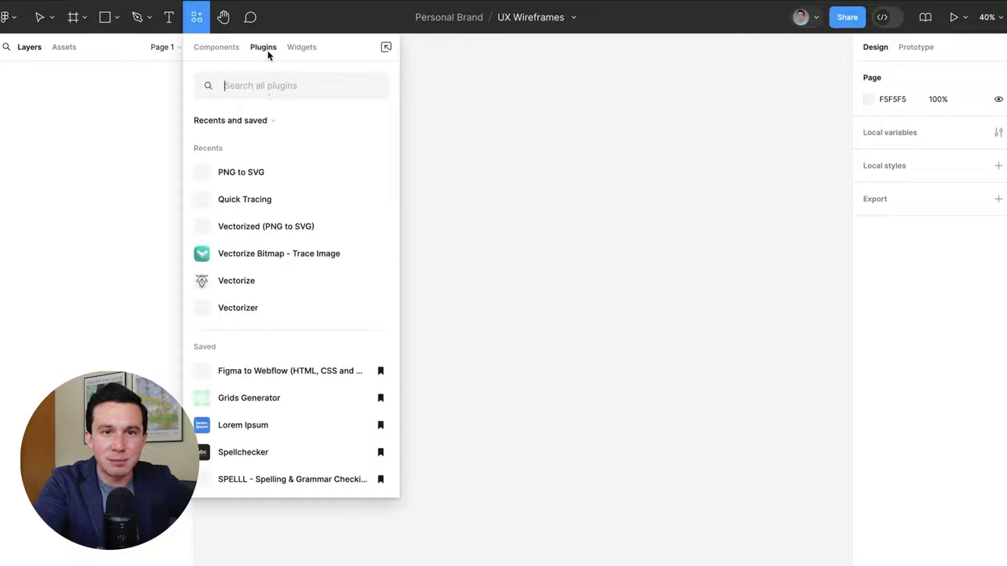
scroll(250, 254, "down", 7)
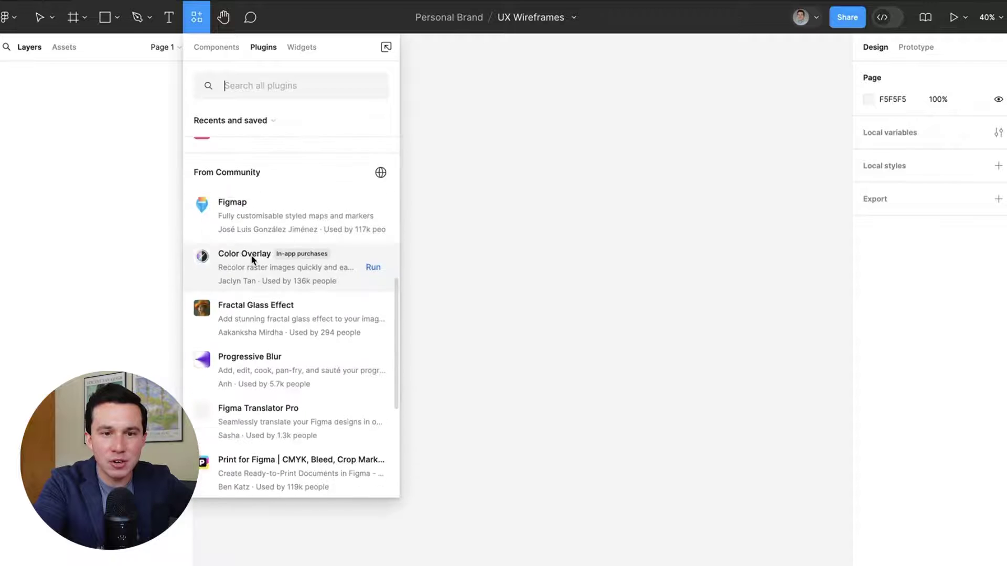
scroll(250, 254, "up", 7)
left_click(292, 83)
type("relume")
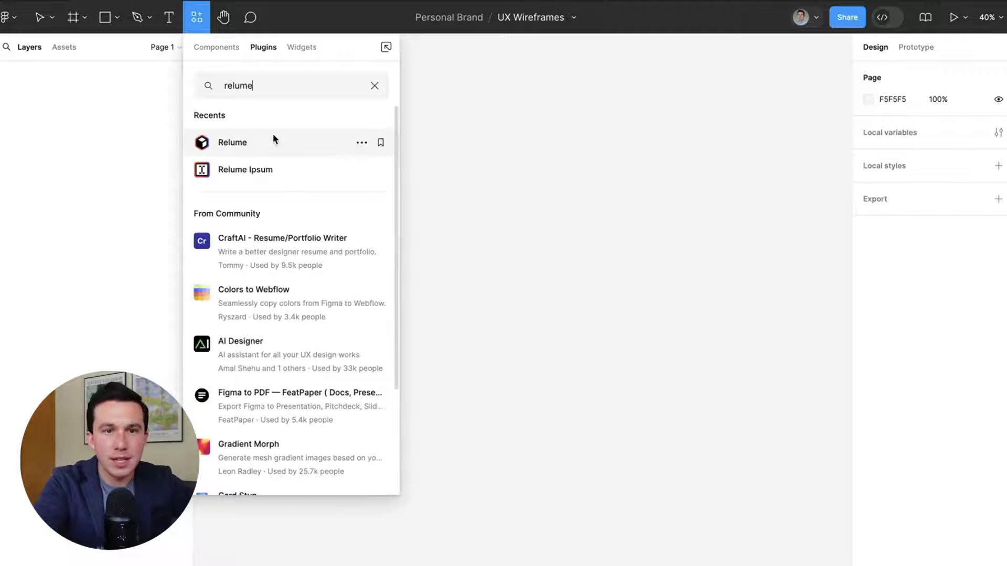
left_click(271, 142)
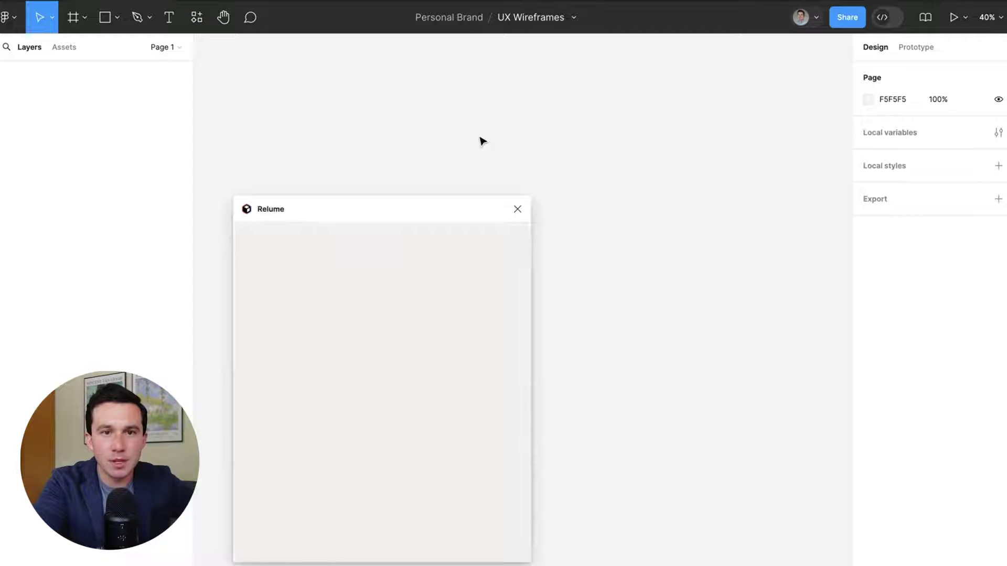
Step: Import the wireframes of the personal website project's Primary Sitemap onto the canvas through the Relume plugin
left_click_drag(403, 210, 536, 92)
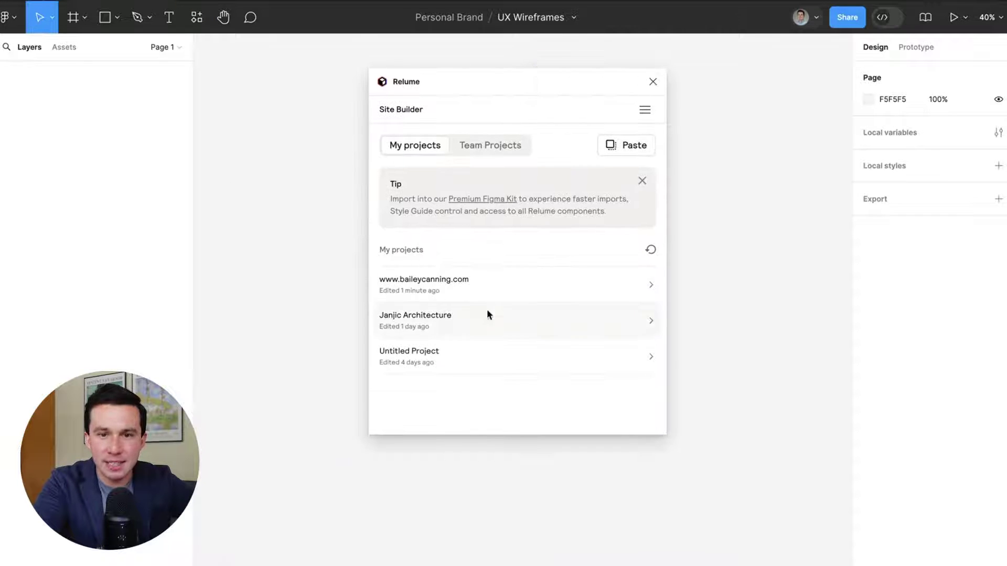
left_click(486, 283)
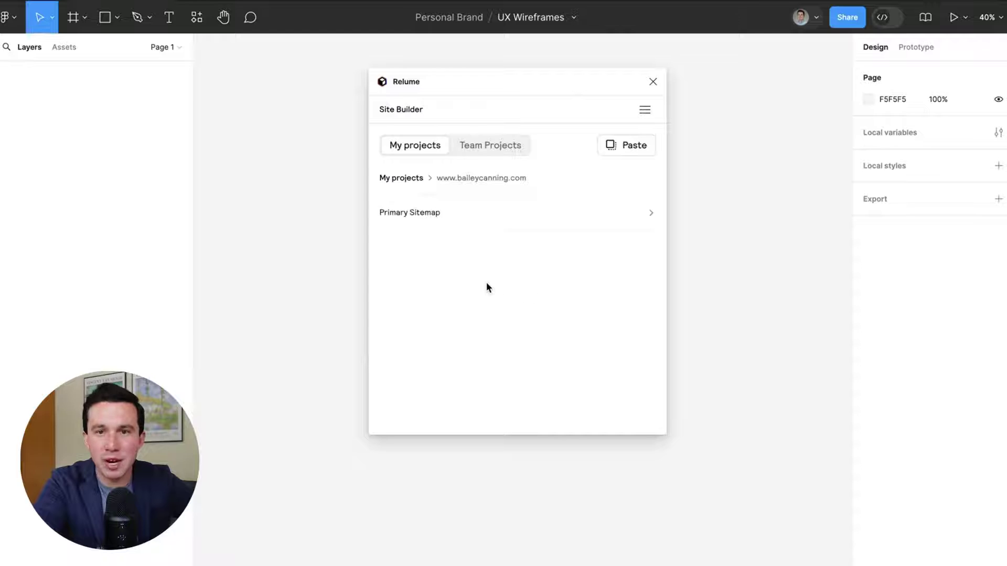
mouse_move(456, 214)
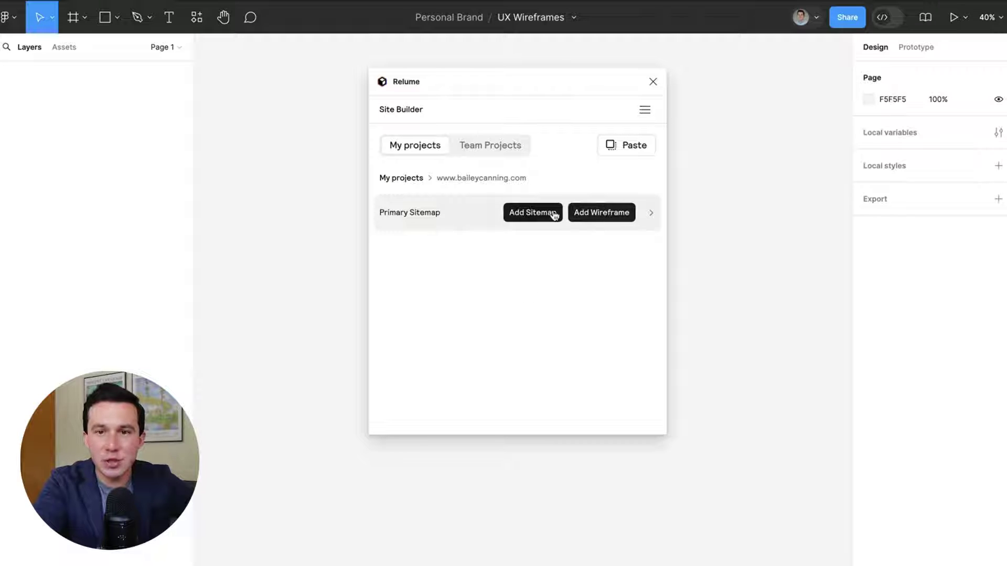
left_click(608, 213)
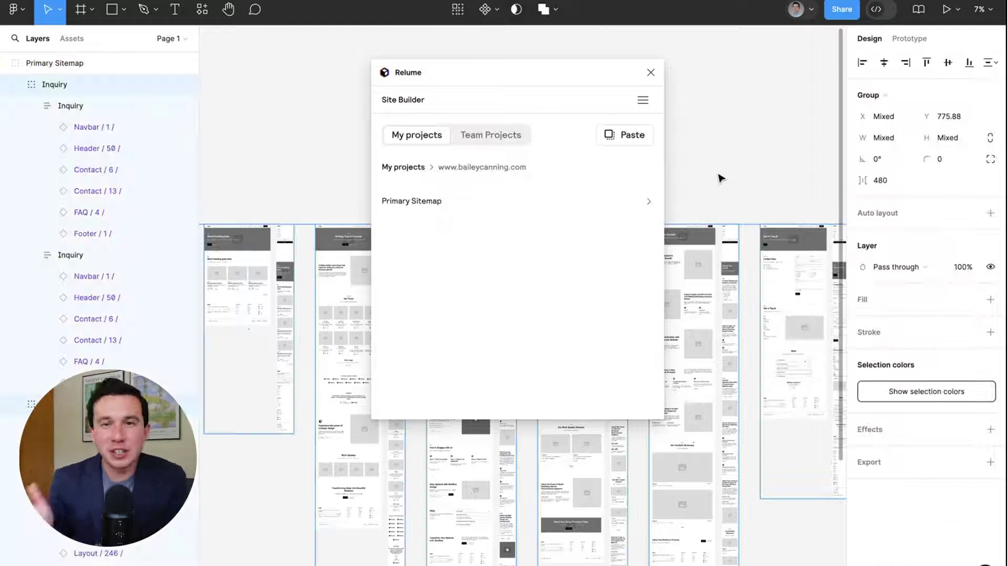
Step: Close the Relume plugin and clear the selection of the imported wireframes on the canvas
left_click(651, 74)
scroll(523, 110, "down", 2)
scroll(523, 111, "left", 2)
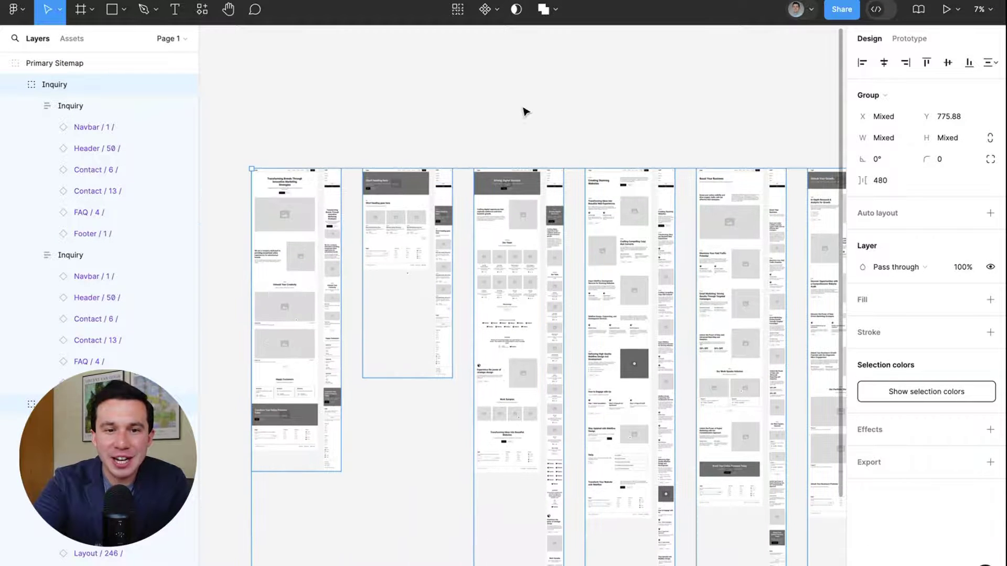
scroll(286, 126, "up", 5)
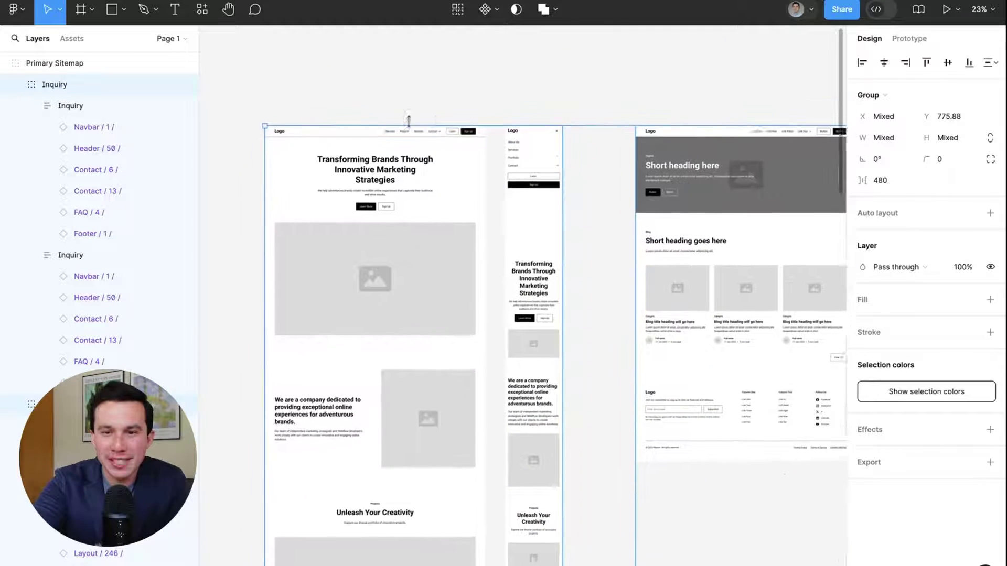
left_click(408, 121)
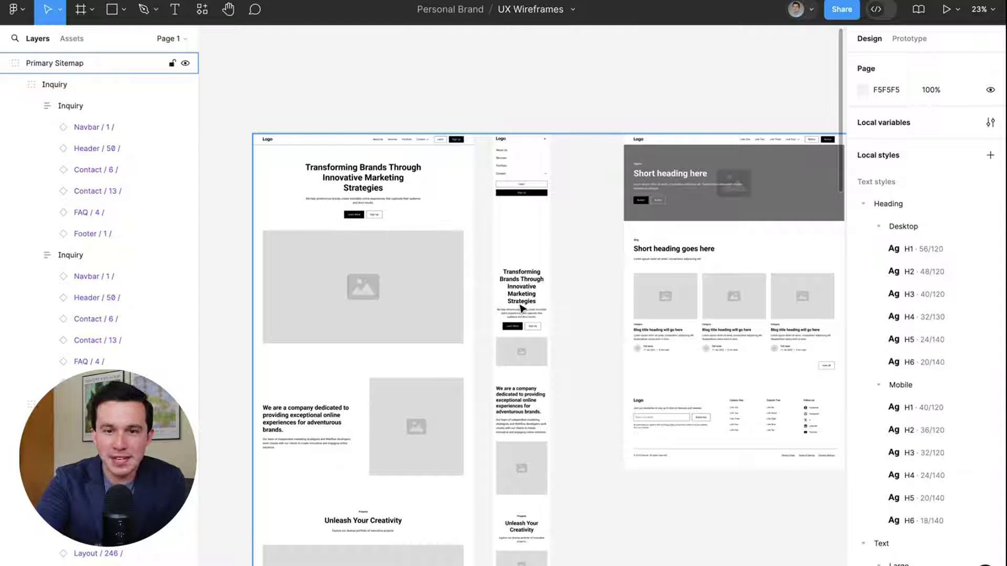
Step: Review the imported desktop and mobile wireframes page by page, from the home page through to the Get in Touch contact page
scroll(530, 357, "right", 10)
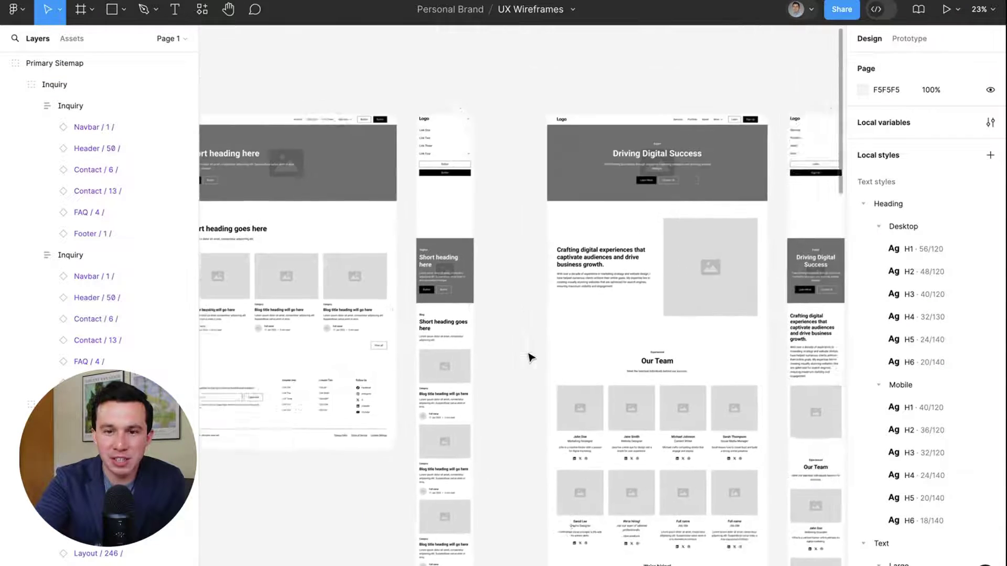
scroll(530, 357, "right", 6)
scroll(530, 357, "down", 4)
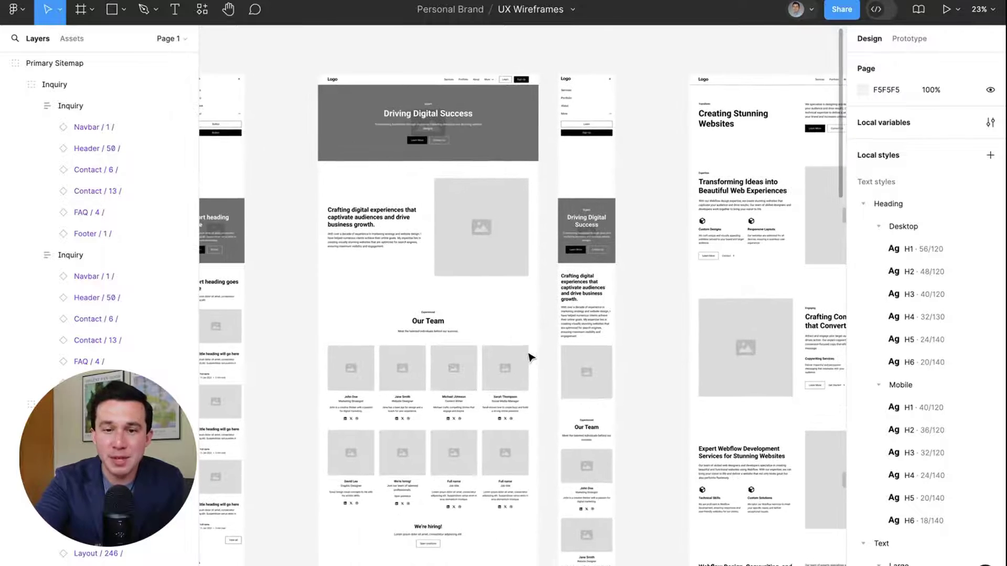
scroll(529, 357, "right", 10)
scroll(530, 357, "down", 2)
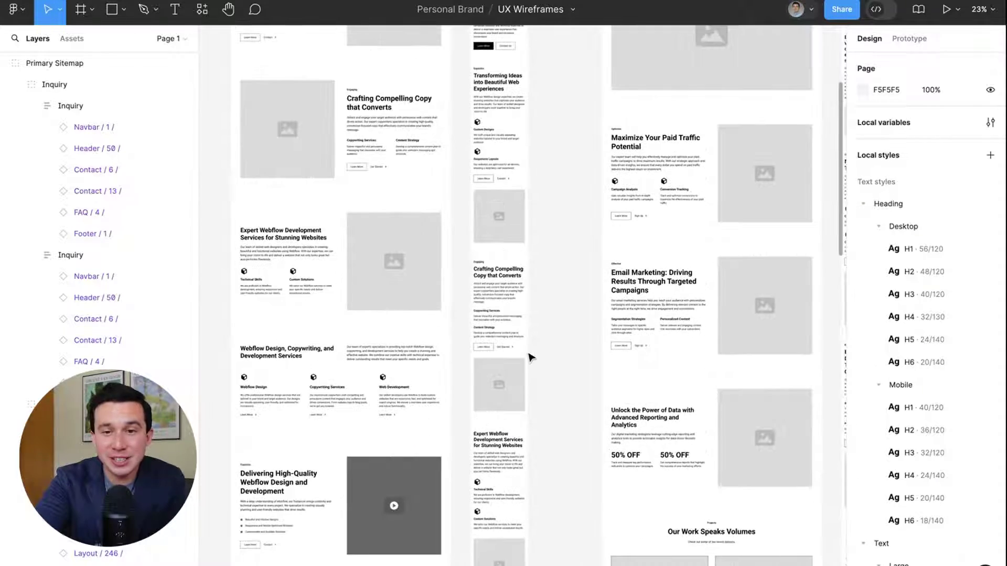
scroll(574, 288, "down", 6)
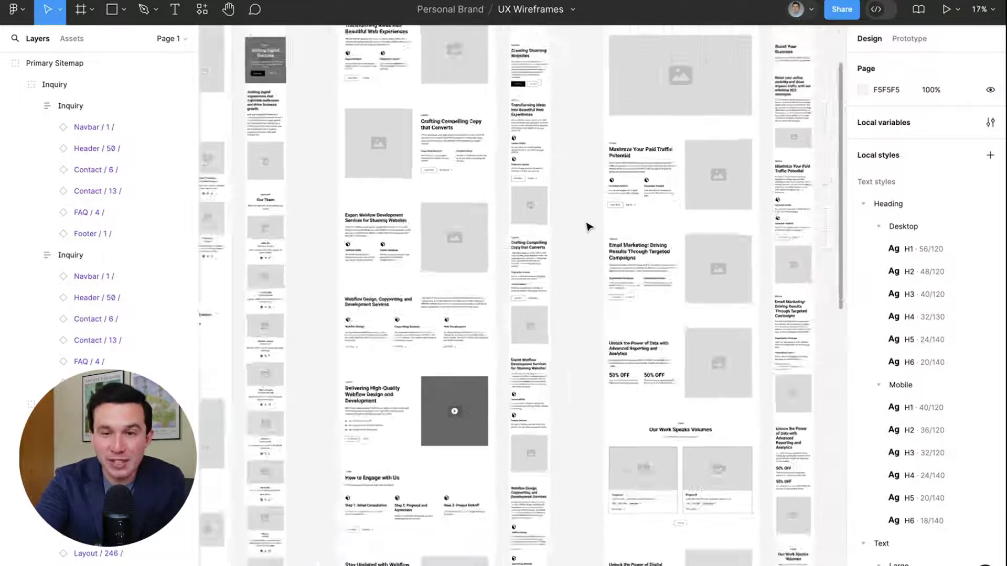
scroll(587, 227, "up", 5)
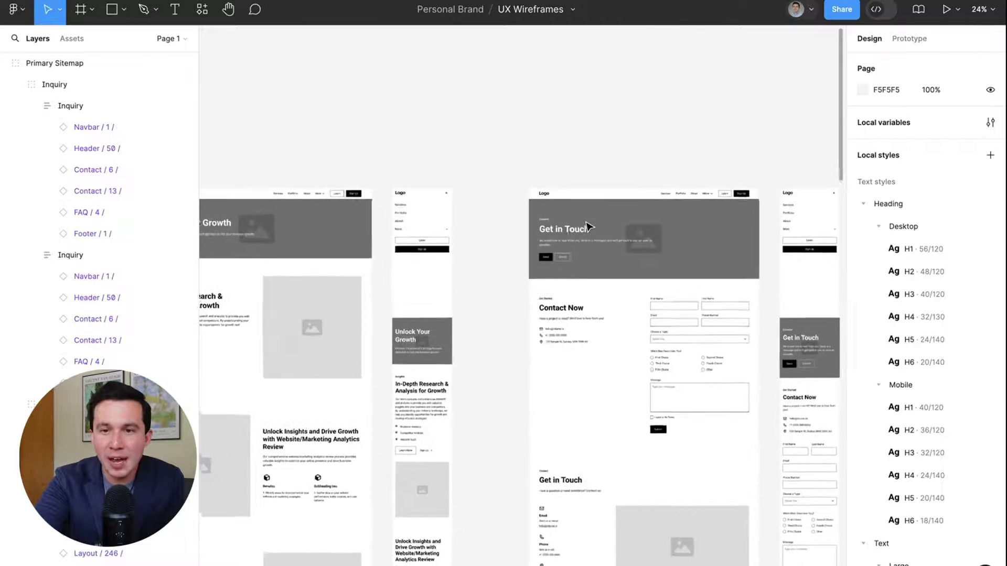
scroll(587, 226, "up", 4)
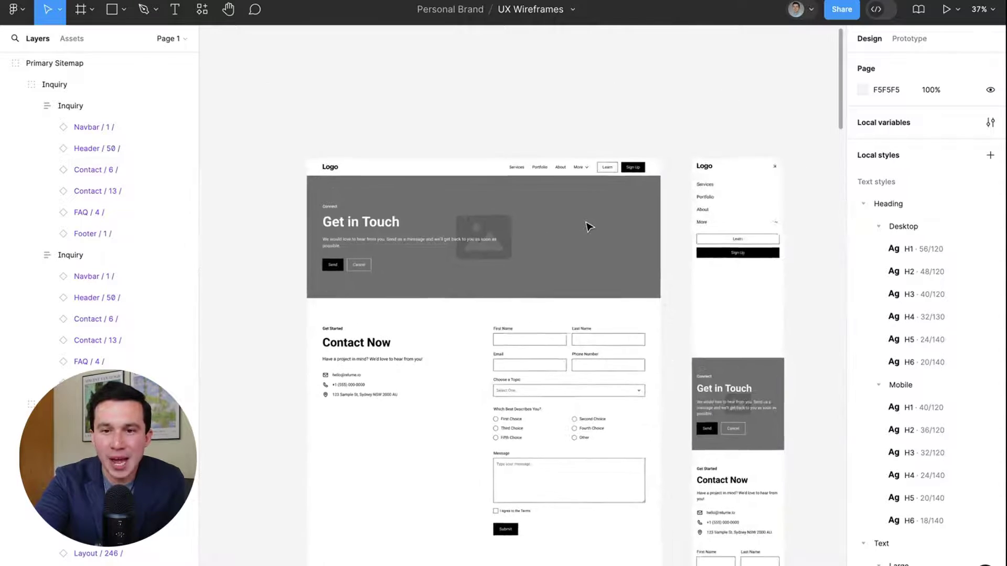
scroll(587, 227, "down", 3)
scroll(587, 227, "left", 2)
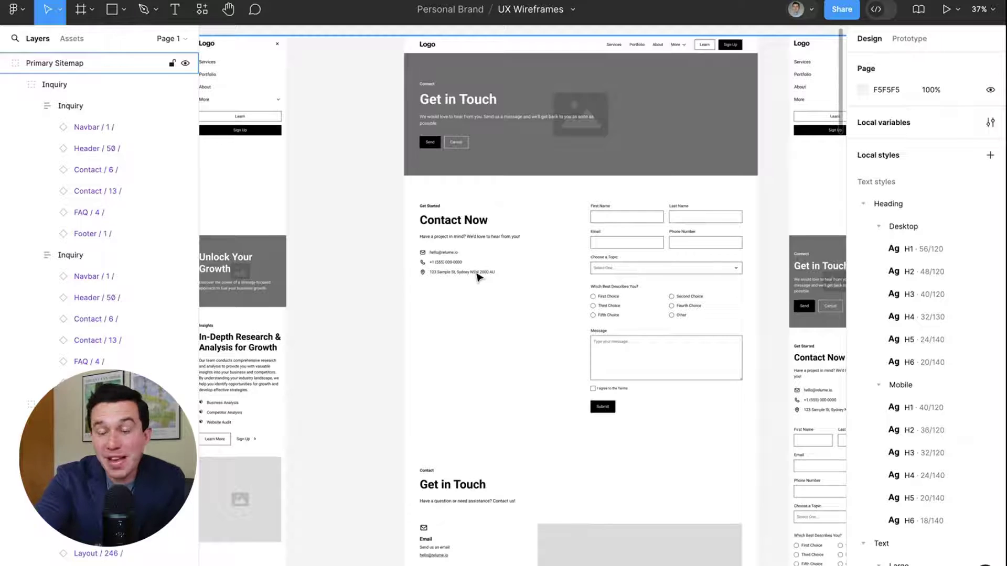
scroll(477, 277, "down", 3)
scroll(479, 275, "down", 3)
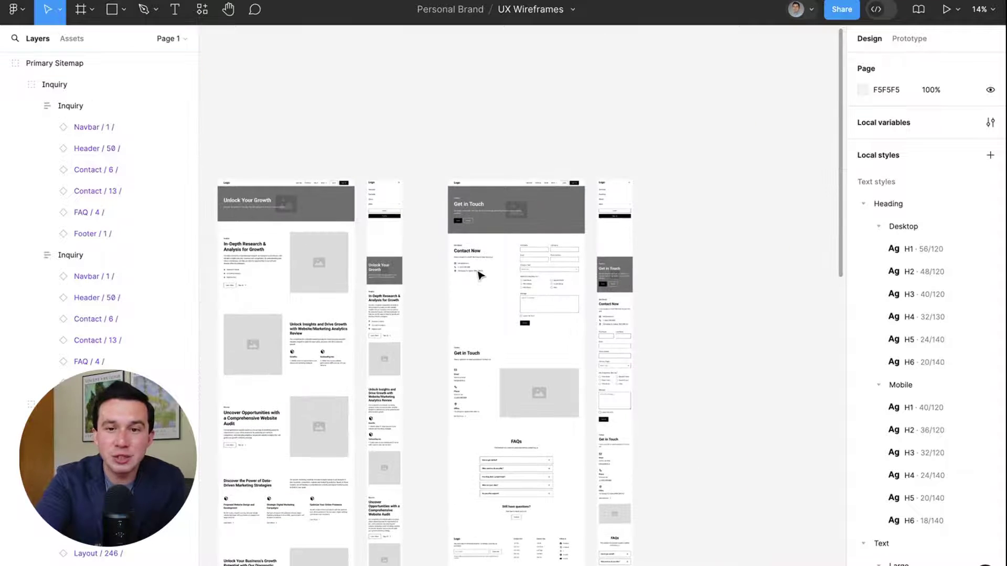
Step: Look back over the row of page wireframes from the contact page to the home page
left_click(482, 277)
left_click(458, 99)
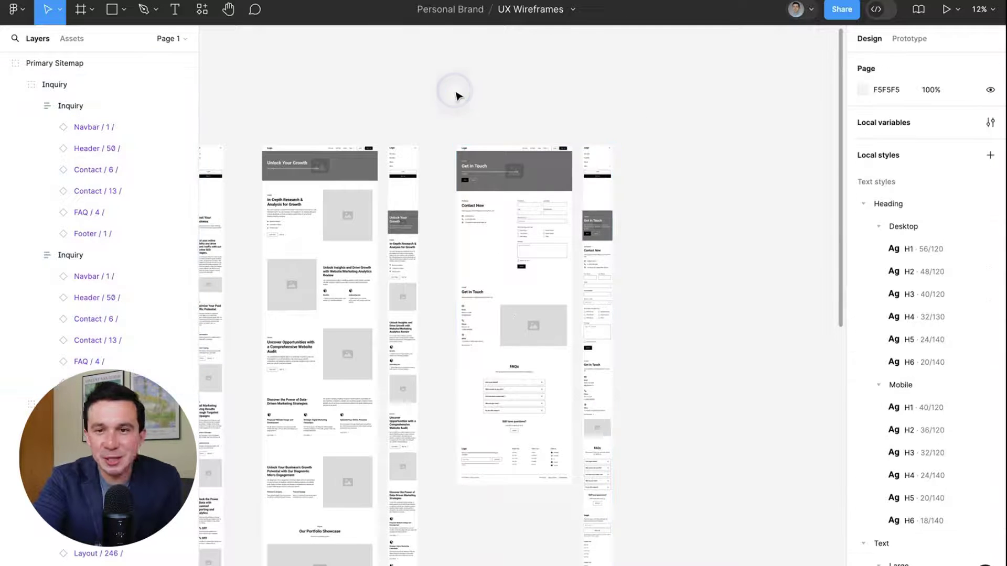
scroll(457, 96, "right", 5)
scroll(456, 95, "down", 1)
scroll(457, 96, "left", 3)
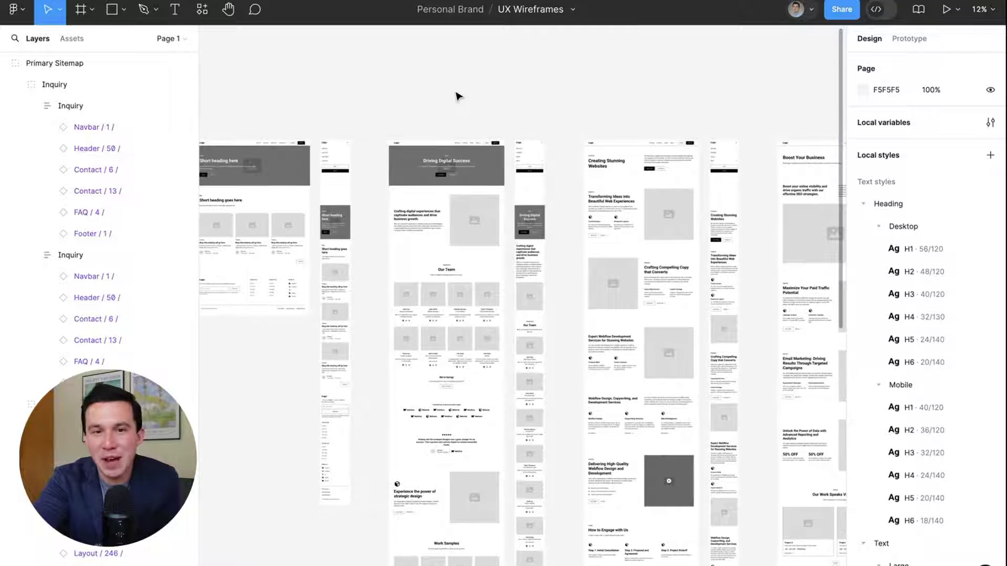
scroll(466, 101, "left", 10)
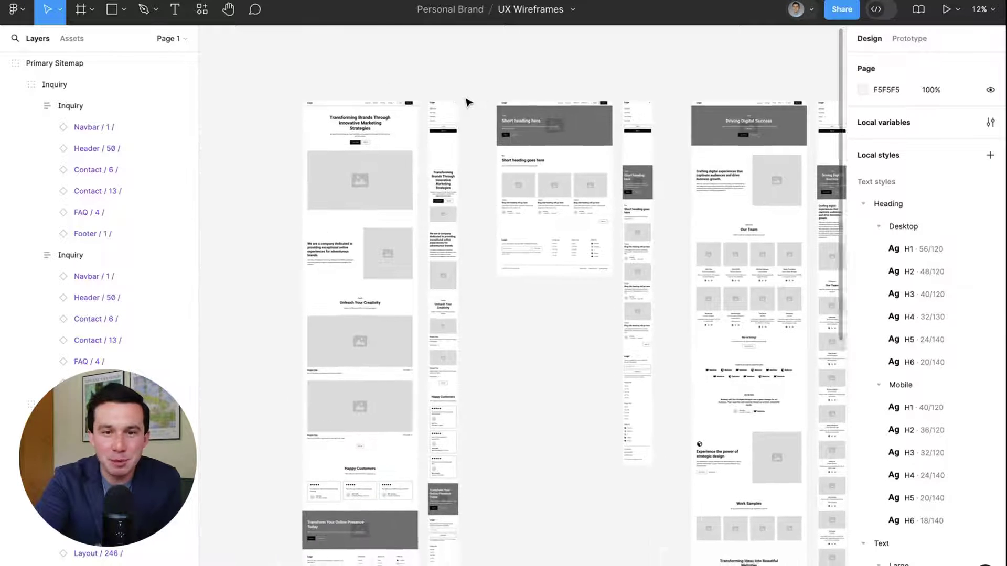
scroll(468, 101, "left", 3)
scroll(468, 101, "up", 2)
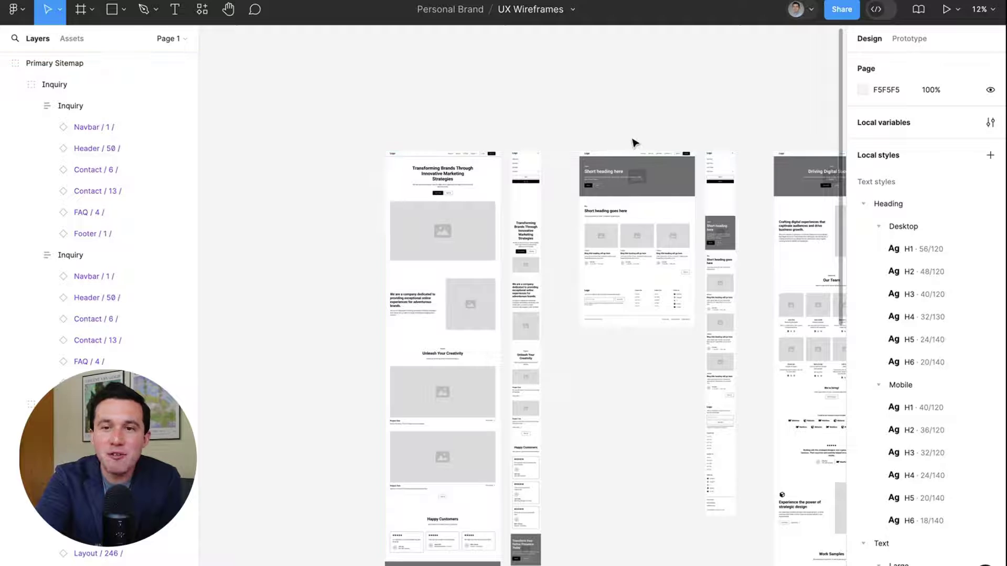
Step: Examine the "Short heading here" page from navbar to footer and select its desktop blog section
scroll(631, 144, "right", 7)
scroll(631, 144, "up", 1)
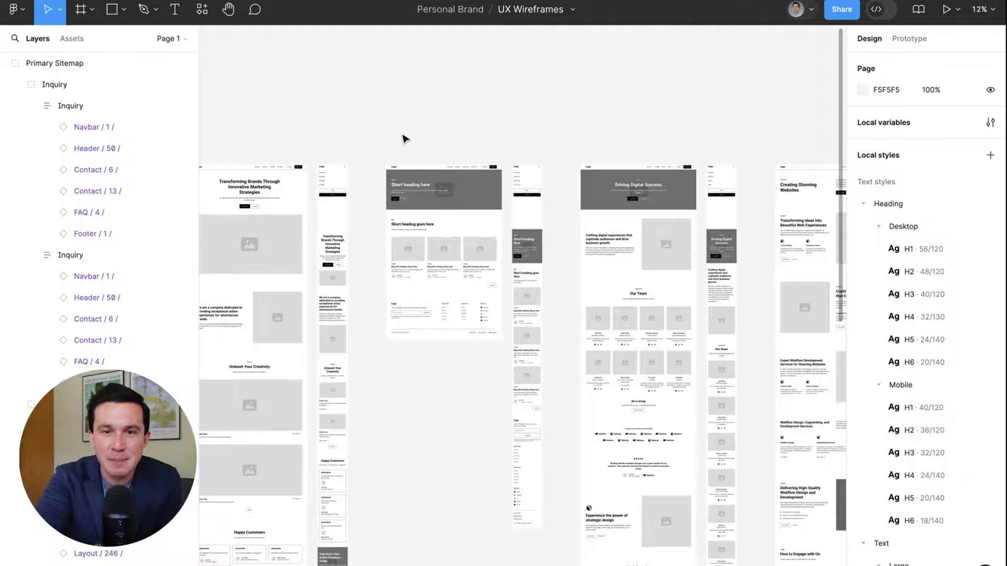
scroll(404, 139, "up", 10)
scroll(404, 140, "down", 4)
scroll(526, 230, "up", 4)
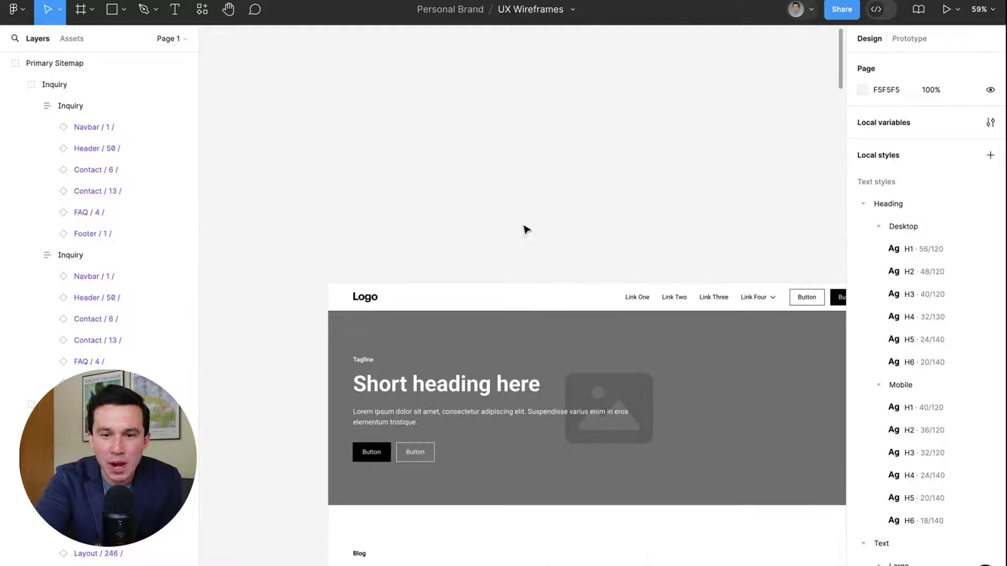
scroll(621, 243, "down", 4)
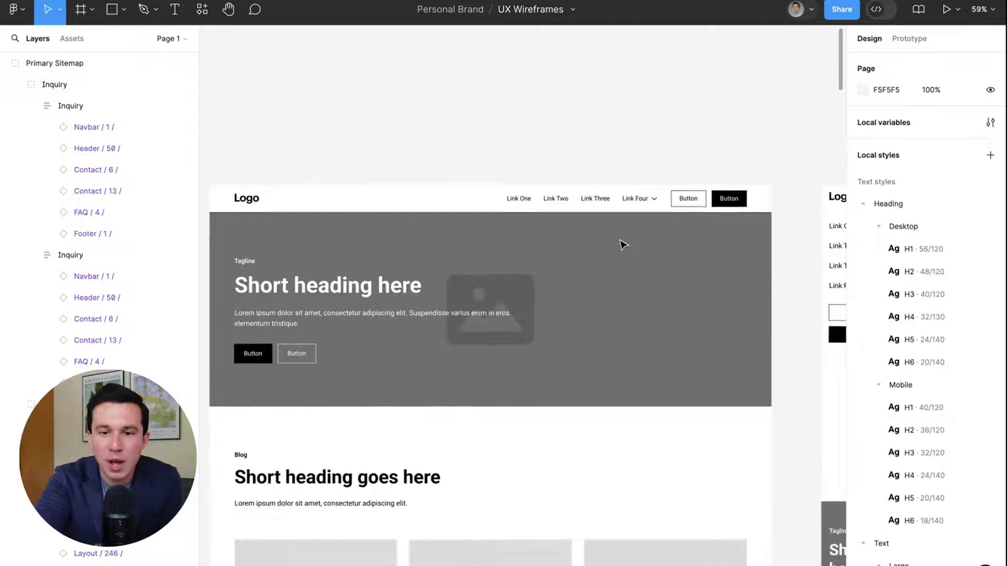
scroll(561, 411, "down", 4)
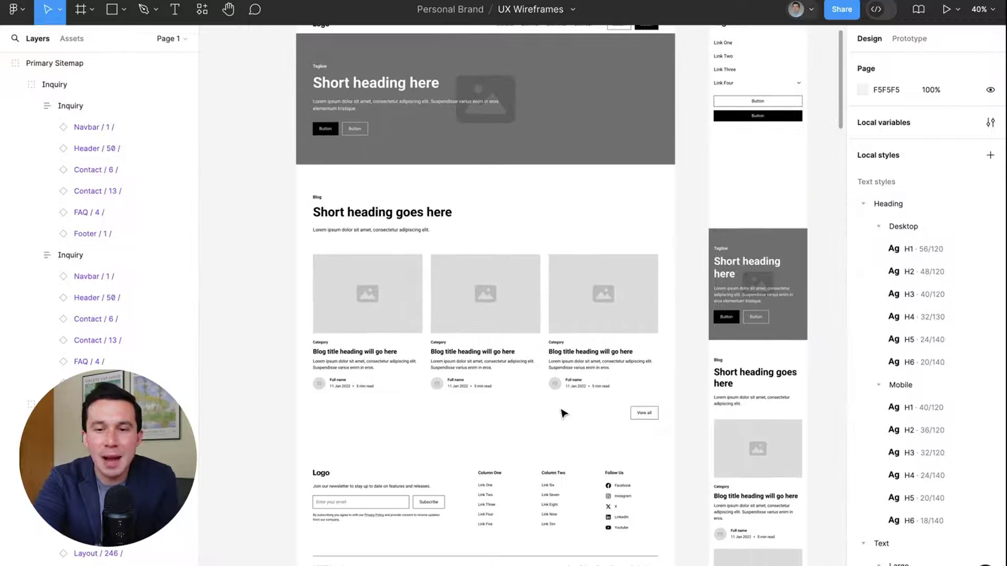
scroll(562, 413, "down", 5)
left_click(533, 299)
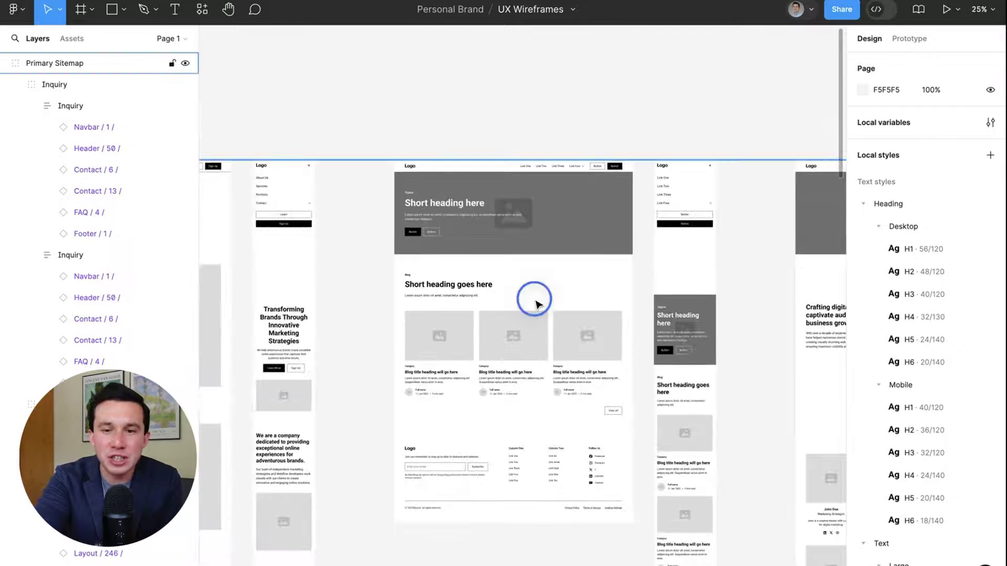
left_click(534, 299)
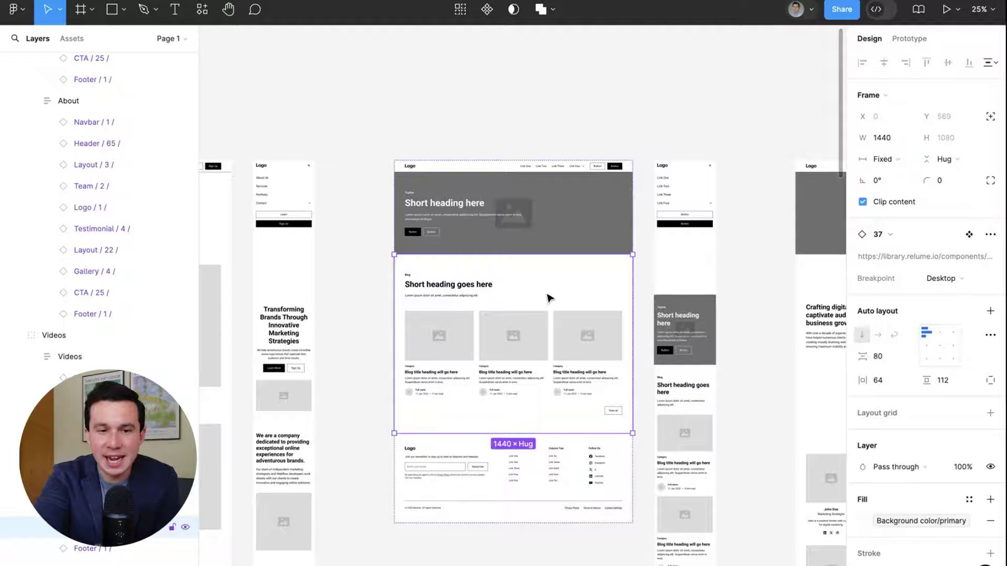
Step: Deselect the blog section and survey the complete set of imported page wireframes in one overview
scroll(547, 297, "left", 8)
scroll(542, 292, "right", 12)
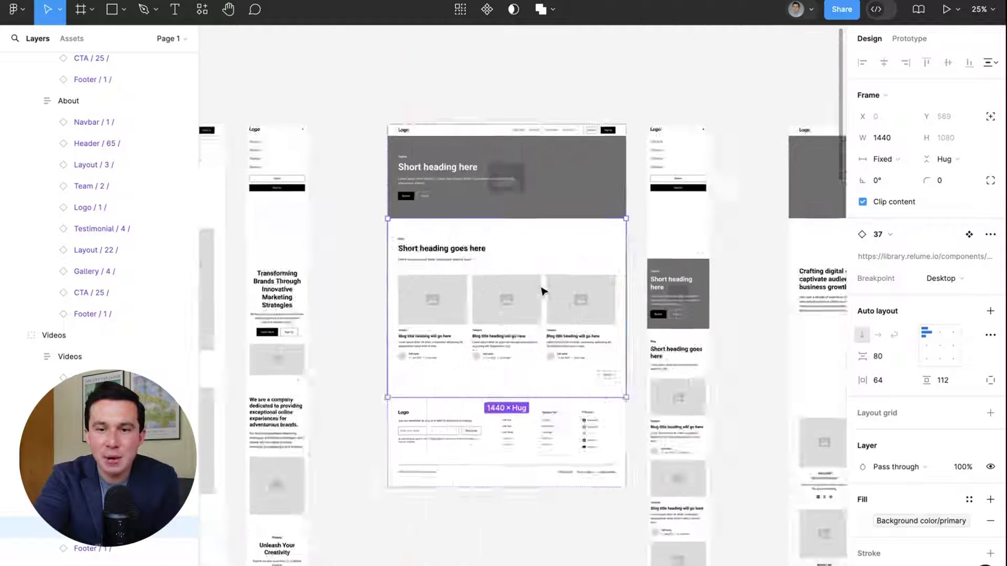
scroll(543, 292, "right", 5)
scroll(545, 289, "down", 2)
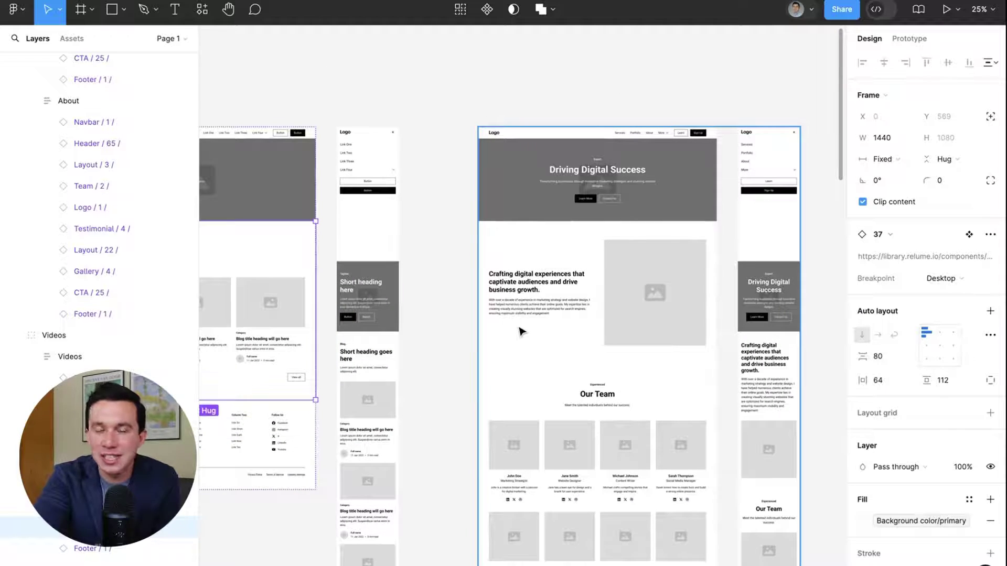
left_click(514, 74)
scroll(465, 55, "down", 2)
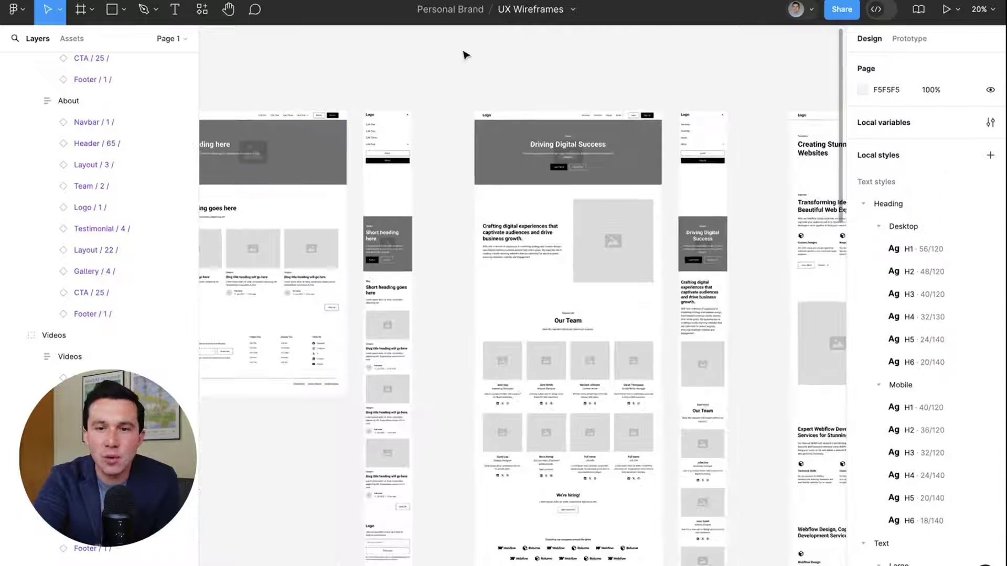
scroll(459, 337, "down", 3)
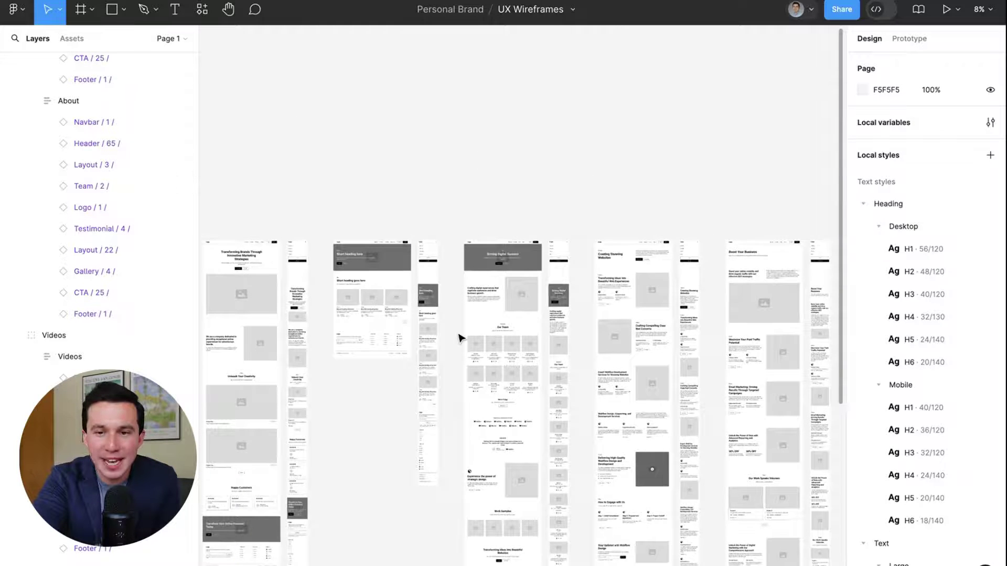
scroll(459, 337, "down", 5)
scroll(459, 337, "down", 1)
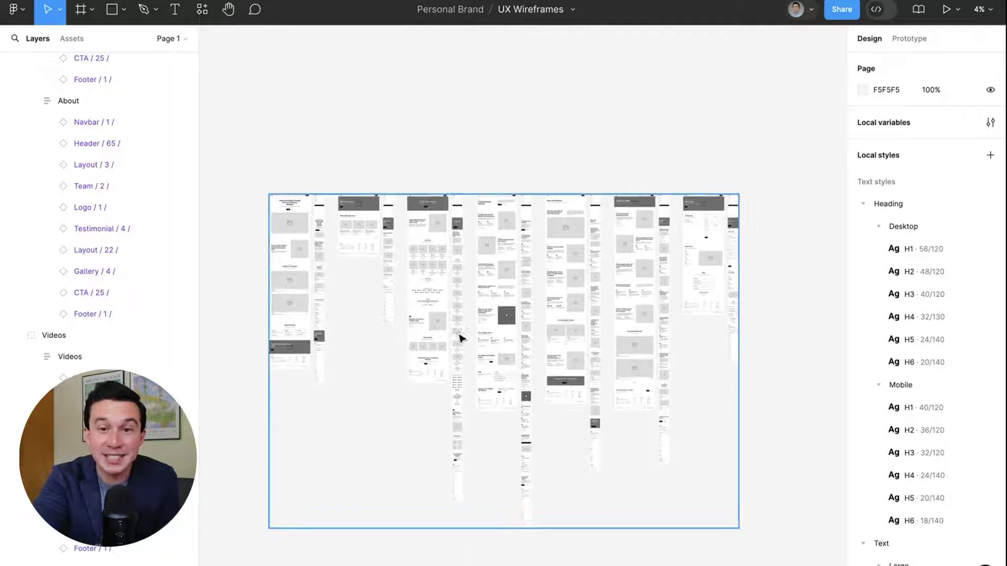